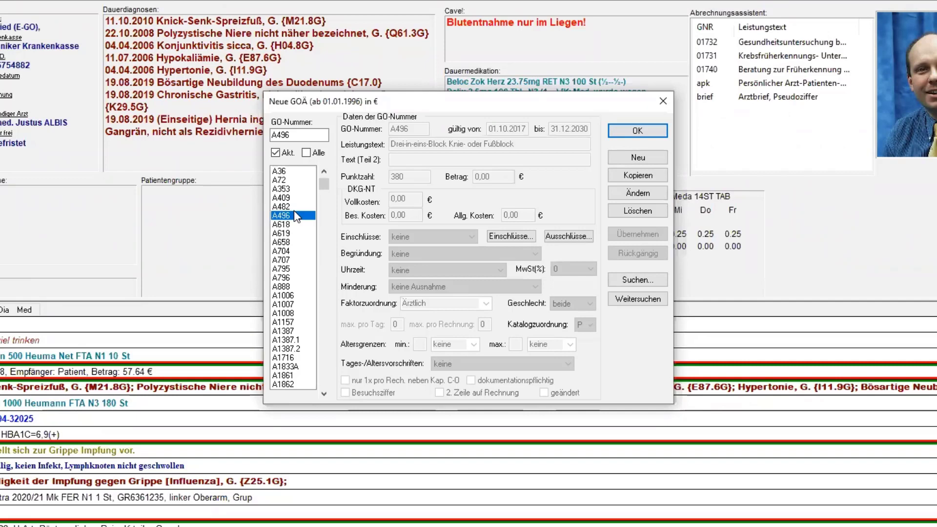
# Step: Copy the existing GOÄ entry 383 as a new entry and change its GO number to A383
pyautogui.doubleClick(300, 134)
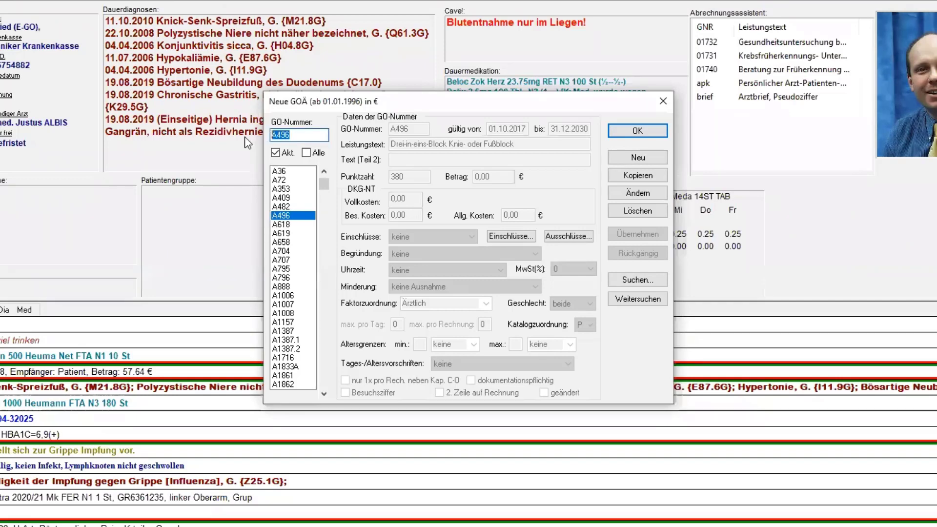
pyautogui.write('383')
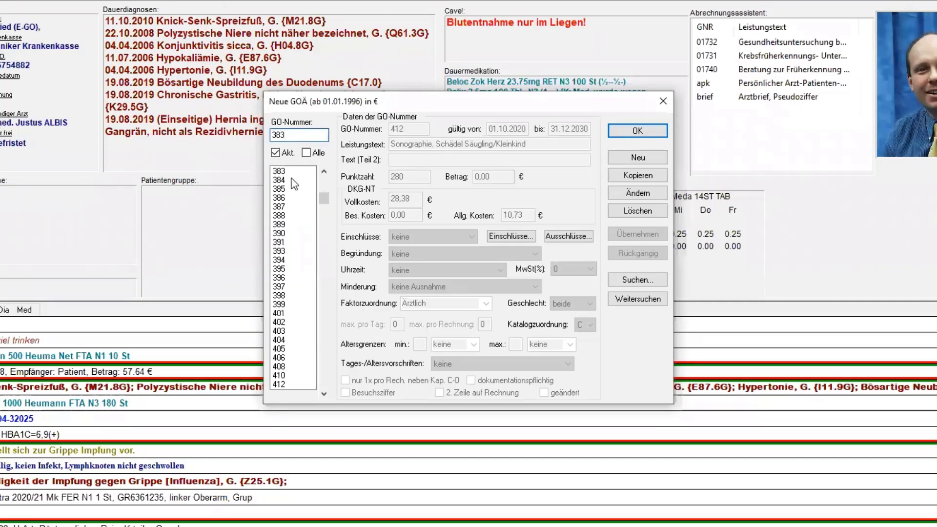
pyautogui.click(281, 172)
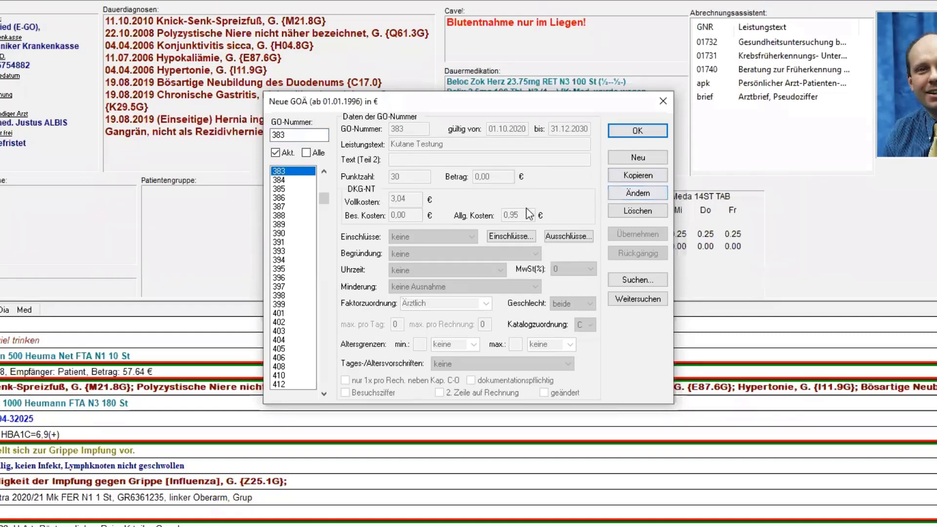
pyautogui.click(635, 178)
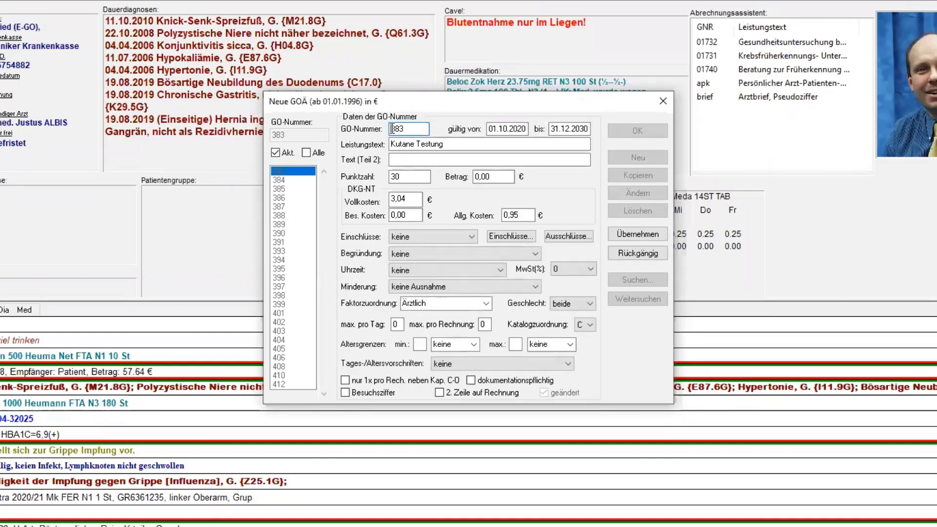
pyautogui.write('A')
# Step: Replace the service text of the A383 entry with "Hygiene Pauschale"
pyautogui.click(409, 145)
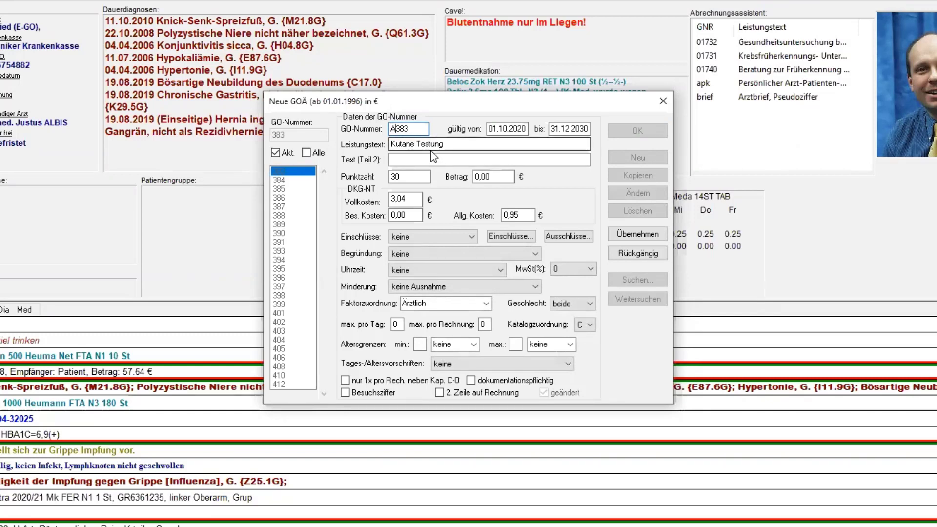
pyautogui.moveTo(444, 145); pyautogui.dragTo(382, 155)
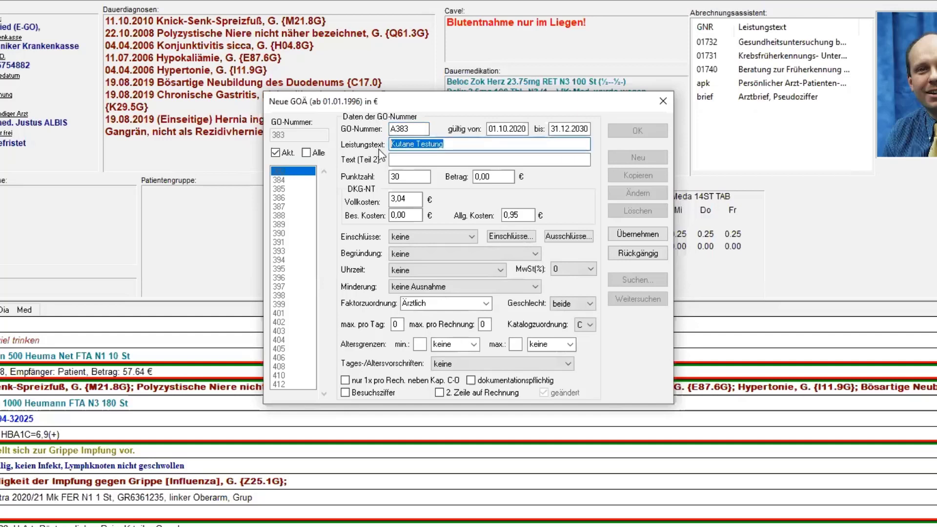
pyautogui.write('Hygiene')
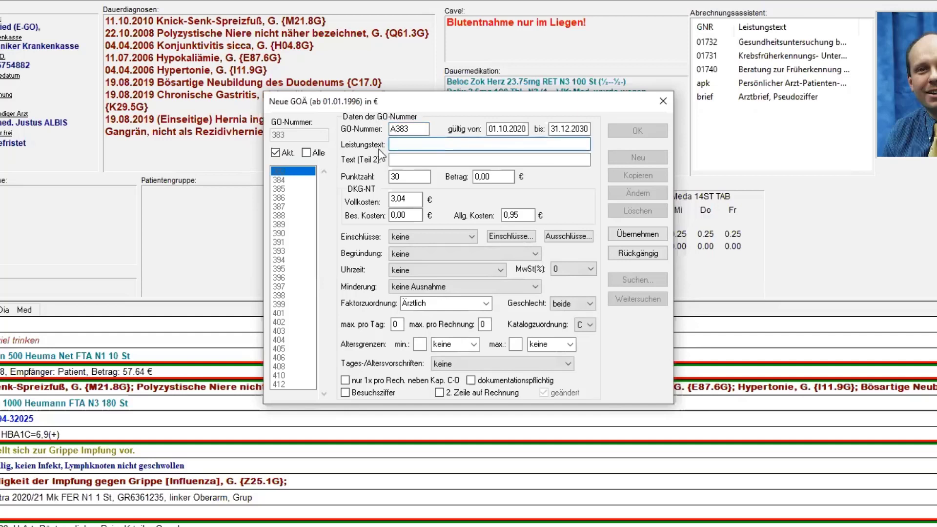
pyautogui.write(' Pauschale')
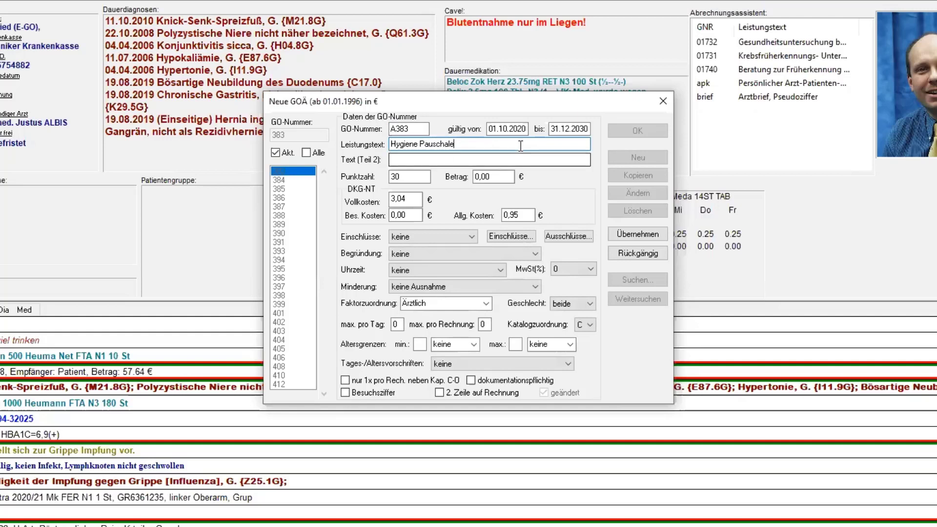
# Step: Clear the DKG-NT Vollkosten and Allg. Kosten amounts of the A383 entry
pyautogui.click(412, 214)
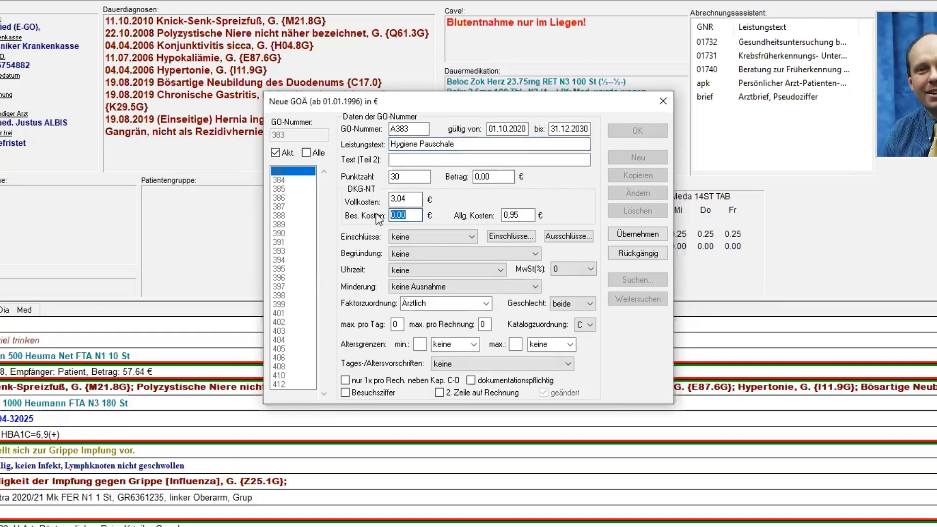
pyautogui.click(409, 199)
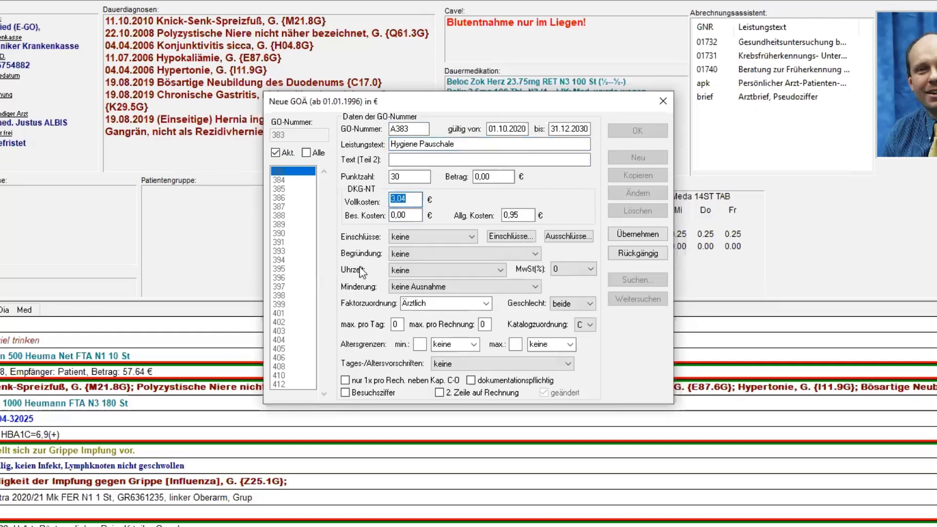
pyautogui.press('BackSpace')
pyautogui.click(505, 215)
pyautogui.press('BackSpace')
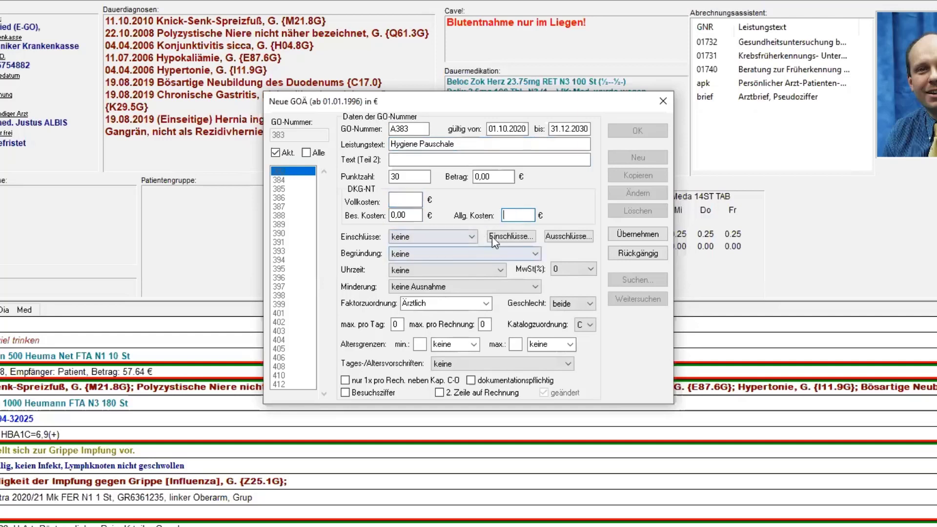
pyautogui.click(399, 215)
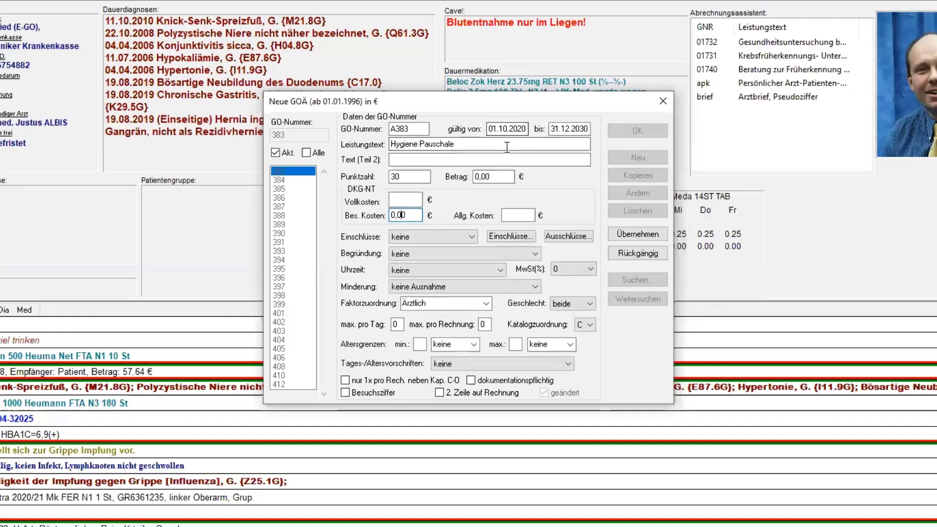
# Step: Set the end of validity of A383 to 31.03.2022 and save the entry
pyautogui.click(572, 129)
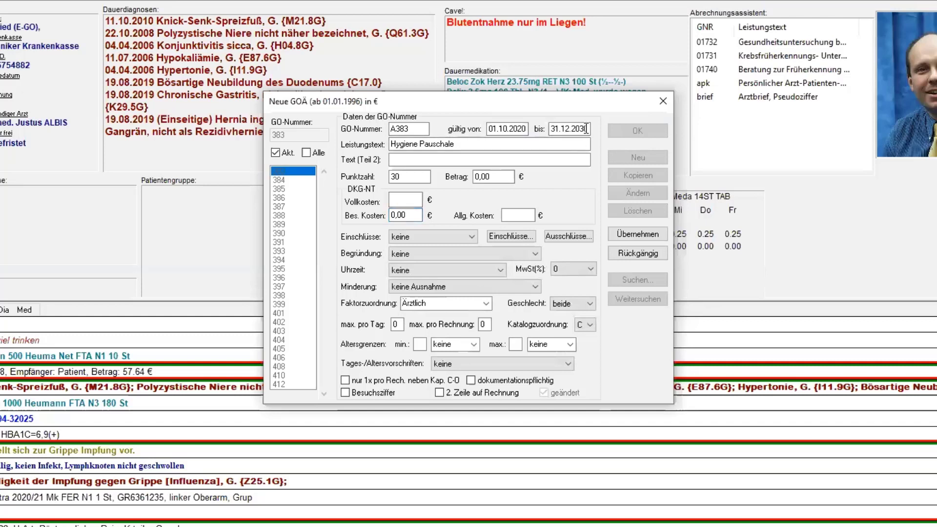
pyautogui.moveTo(587, 129); pyautogui.dragTo(537, 136)
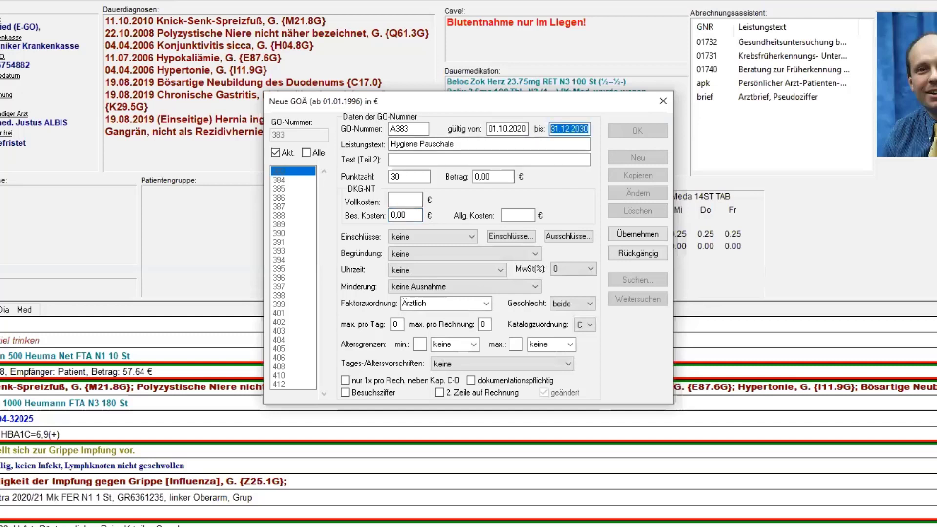
pyautogui.write('31032022')
pyautogui.press('Tab')
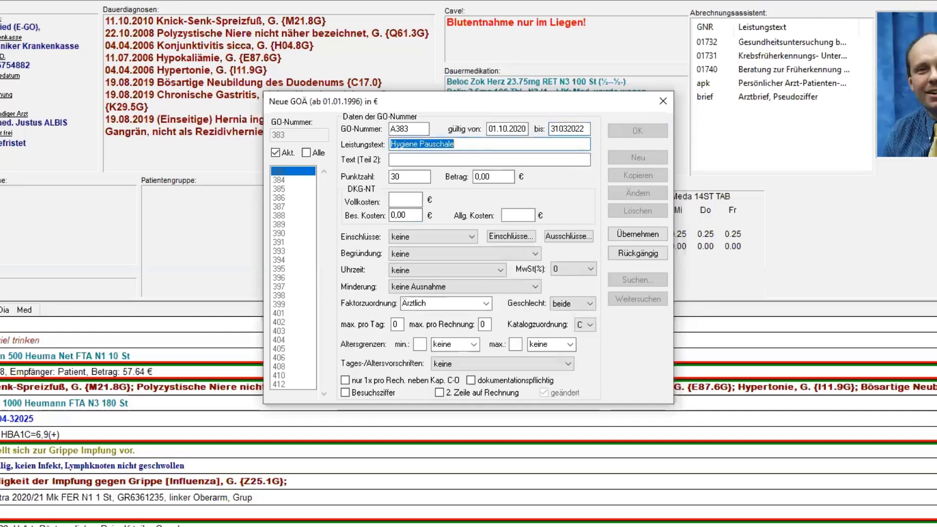
pyautogui.click(646, 236)
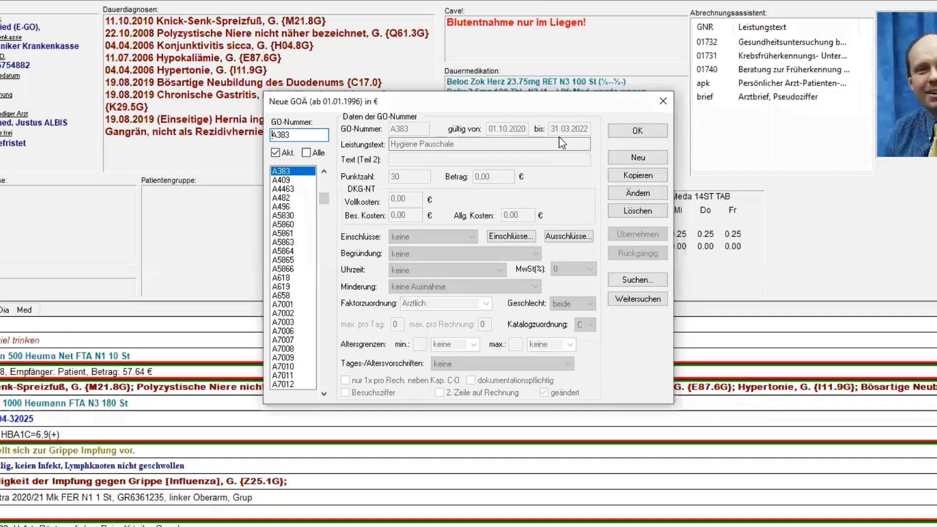
# Step: Select the saved GOÄ number A383 in the list and open it for editing
pyautogui.click(287, 181)
pyautogui.click(288, 173)
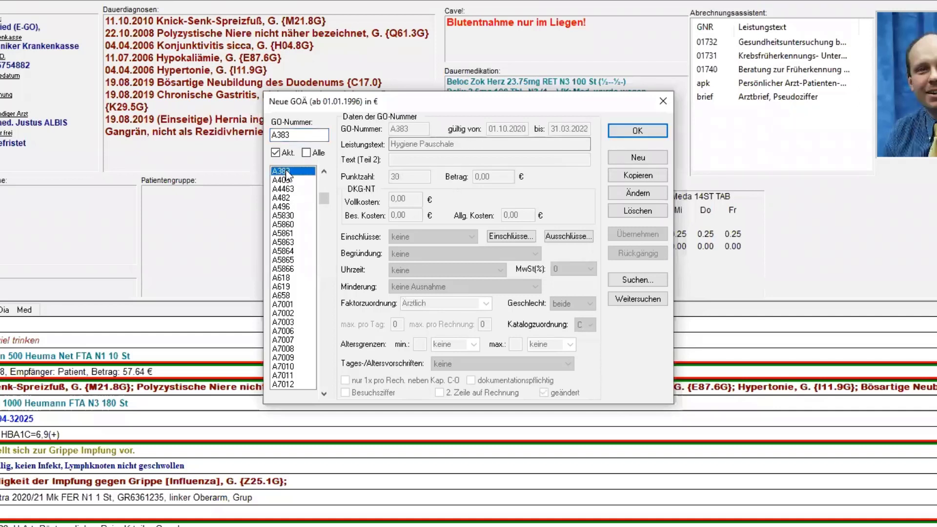
pyautogui.click(637, 193)
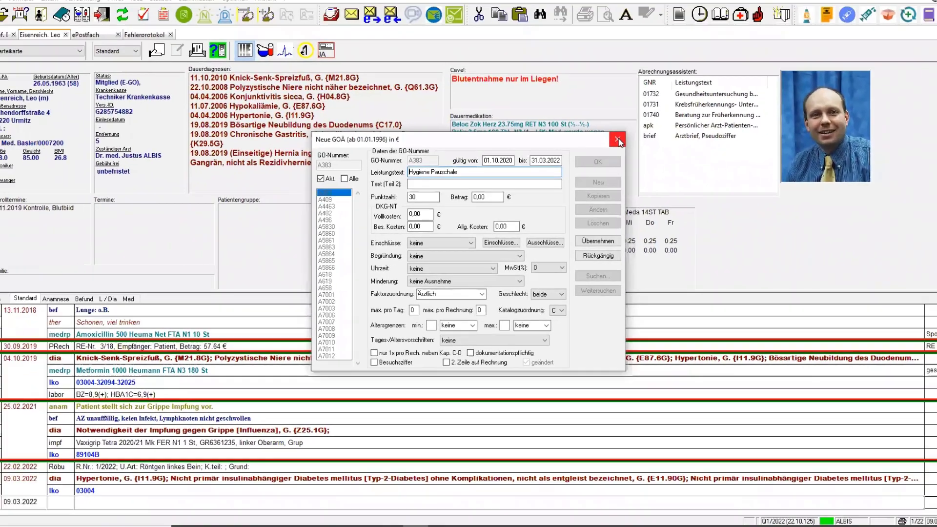
# Step: Close the GOÄ dialog and start a new entry line at the end of the patient's chart
pyautogui.click(618, 141)
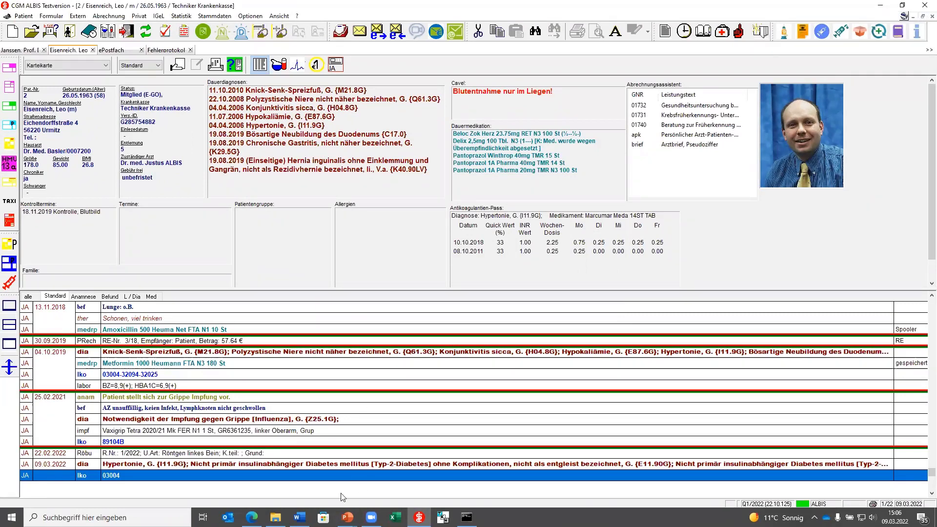
pyautogui.click(119, 491)
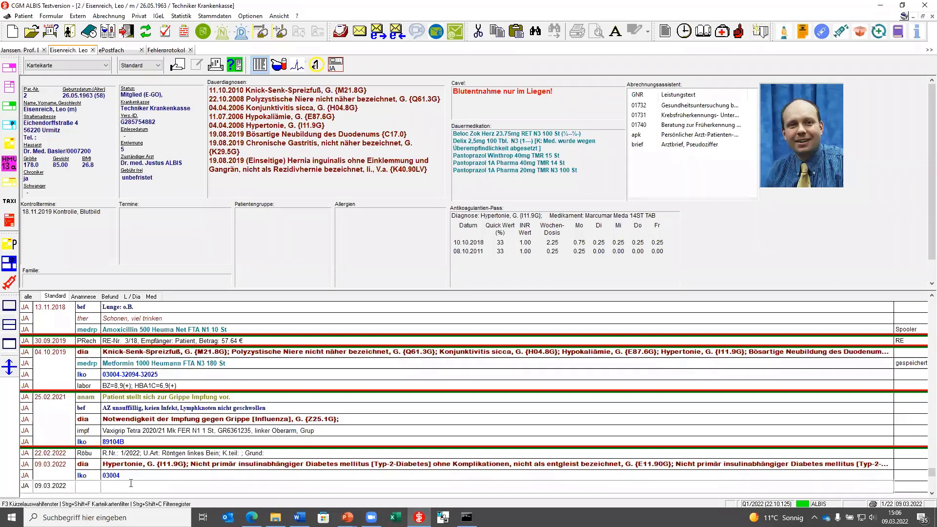
pyautogui.click(215, 16)
pyautogui.moveTo(238, 82)
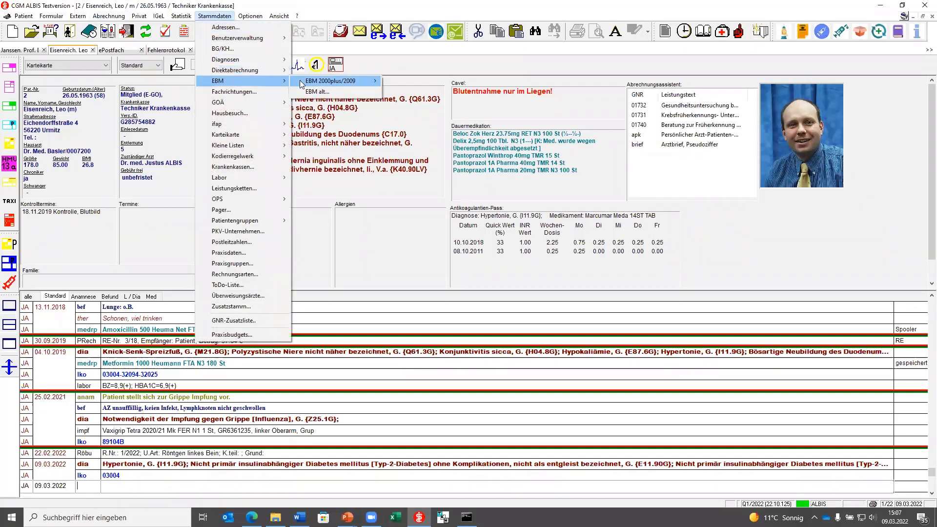
pyautogui.moveTo(302, 83)
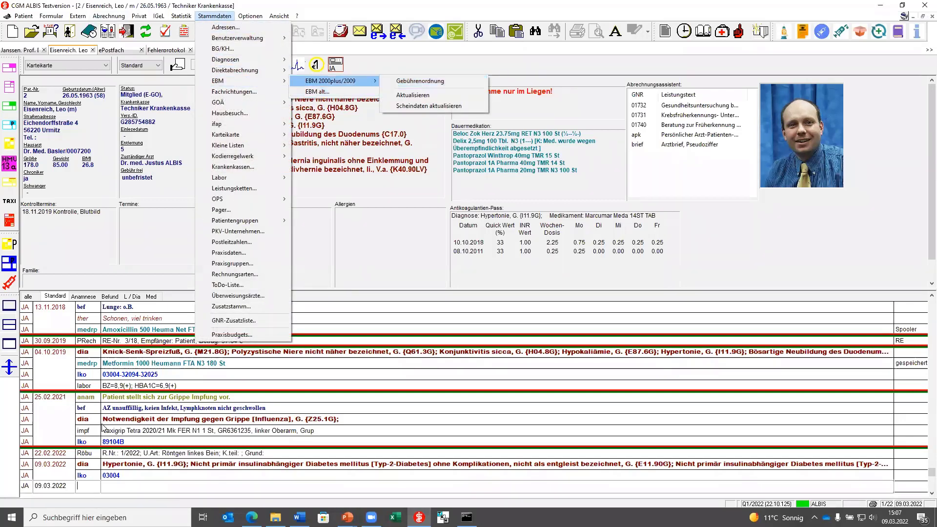
pyautogui.click(295, 395)
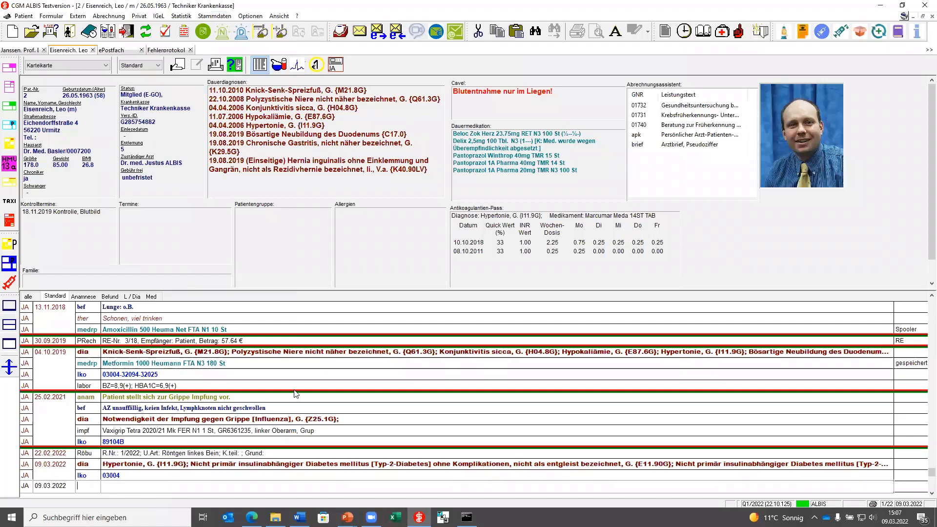
# Step: Enter the code lko with 99 on the new chart line and bring up the matching EBM fee list
pyautogui.write('lko')
pyautogui.press('Return')
pyautogui.write('99')
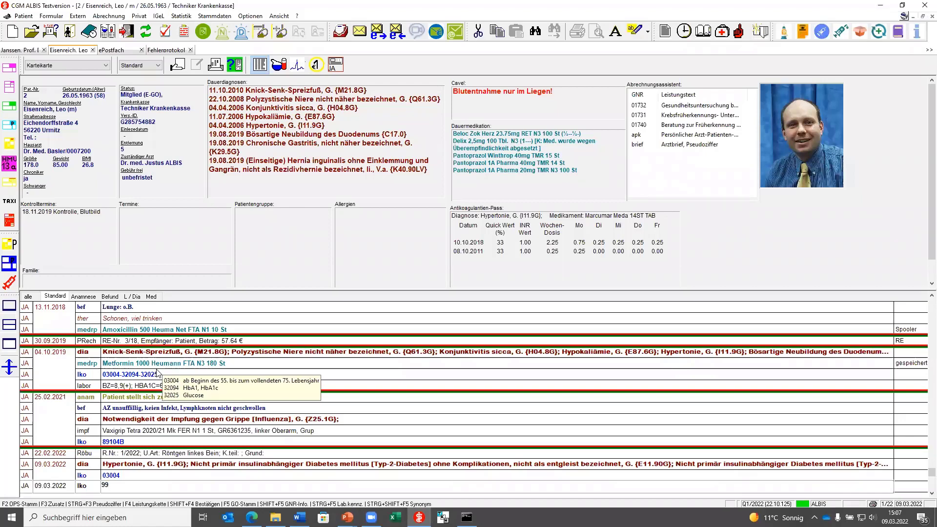
pyautogui.press('Return')
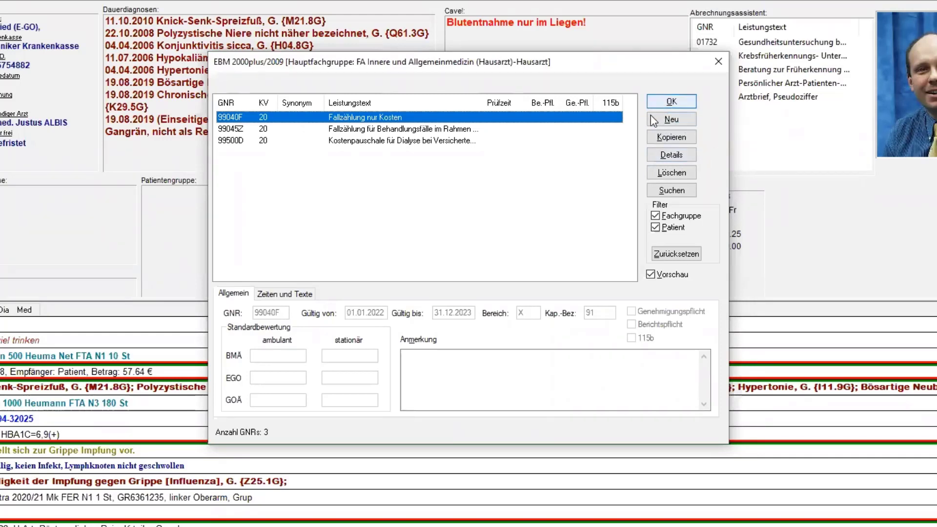
# Step: Create a new EBM entry with the GO number 97901
pyautogui.click(672, 121)
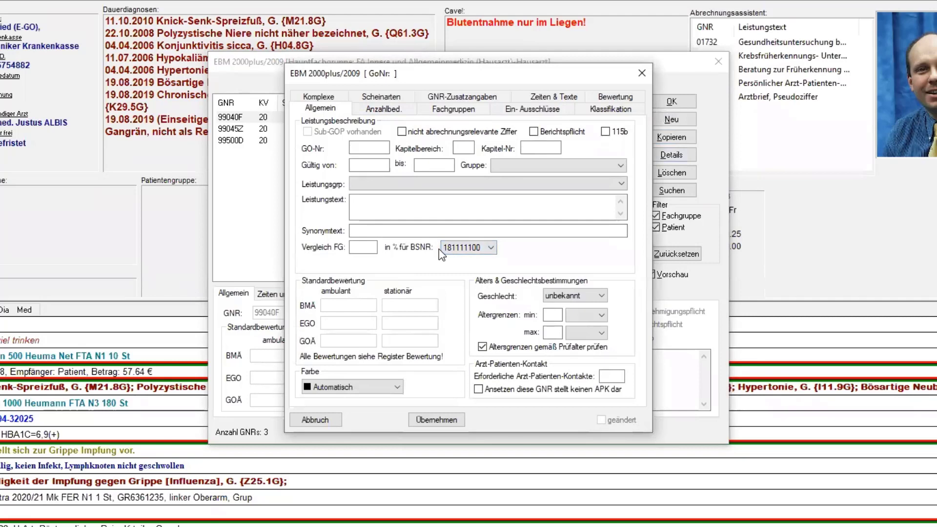
pyautogui.click(373, 147)
pyautogui.write('97')
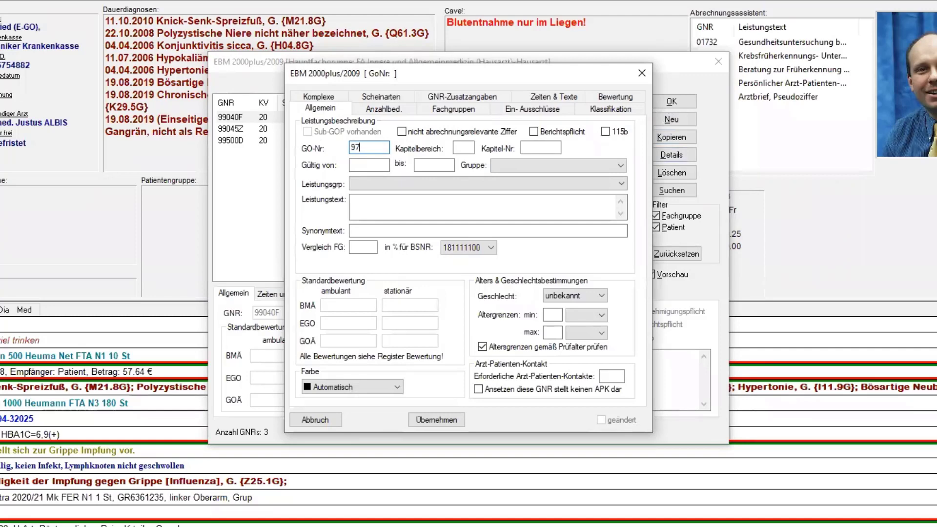
pyautogui.write('901')
# Step: Set the validity of the new EBM entry from 01.01.2022 to 31.12.2023
pyautogui.press('Tab')
pyautogui.press('Tab')
pyautogui.press('Tab')
pyautogui.write('01.01')
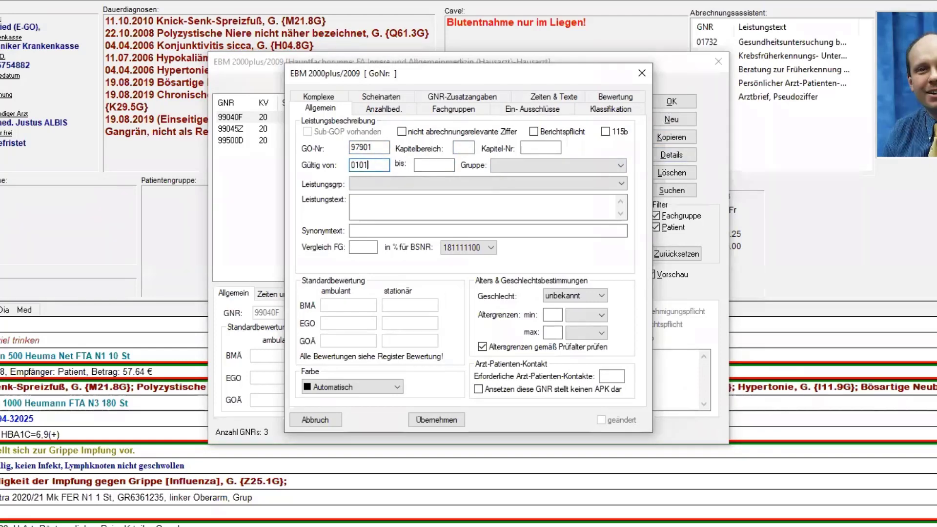
pyautogui.write('.2022')
pyautogui.press('Tab')
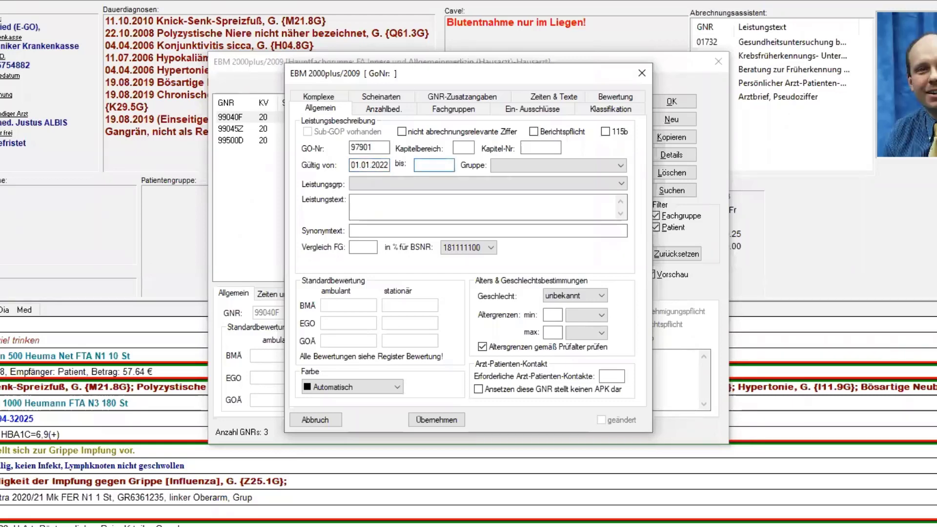
pyautogui.write('31.12.2023')
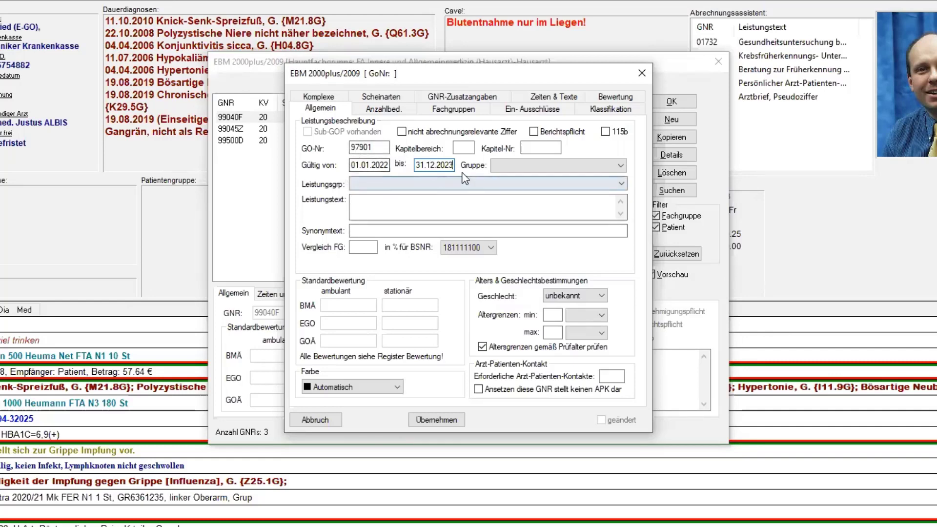
# Step: Enter "Diabetes ohne Insulin Typ II" as the service text of the 97901 entry
pyautogui.click(398, 210)
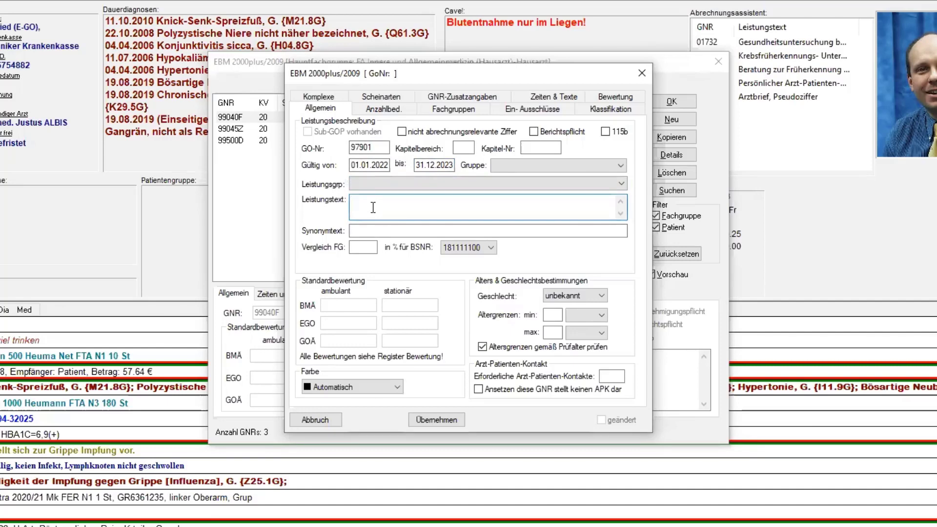
pyautogui.write('Diabetes ohne Insulin Typ II')
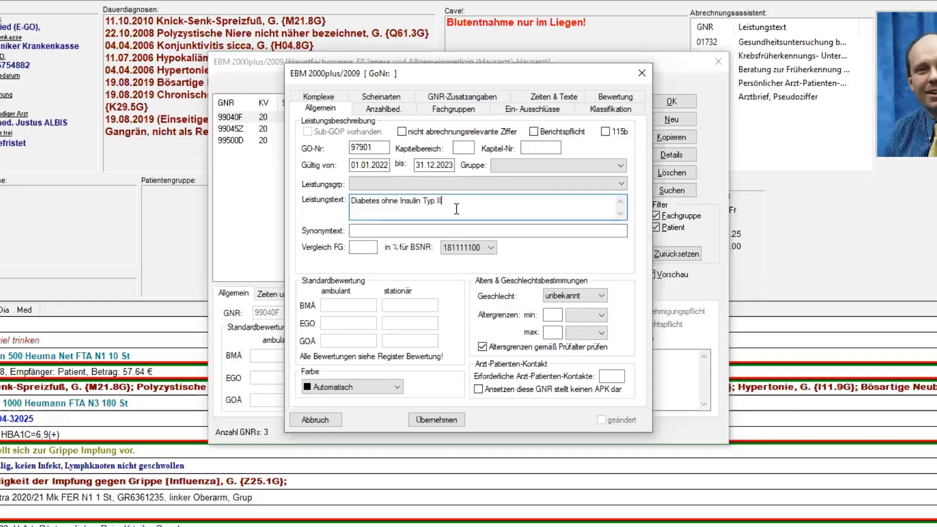
pyautogui.click(374, 151)
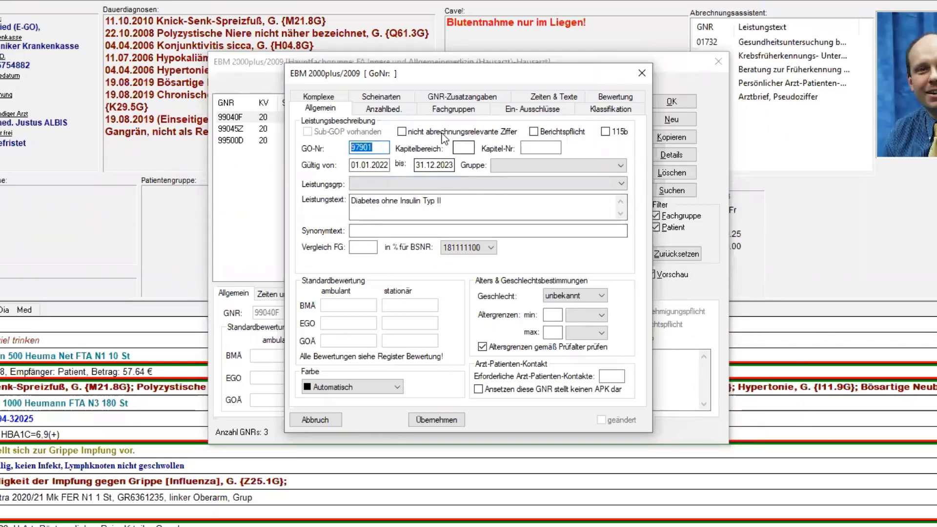
# Step: Review the valuation (Bewertung) and count condition (Anzahlbedingungen) settings of the new EBM entry
pyautogui.click(613, 97)
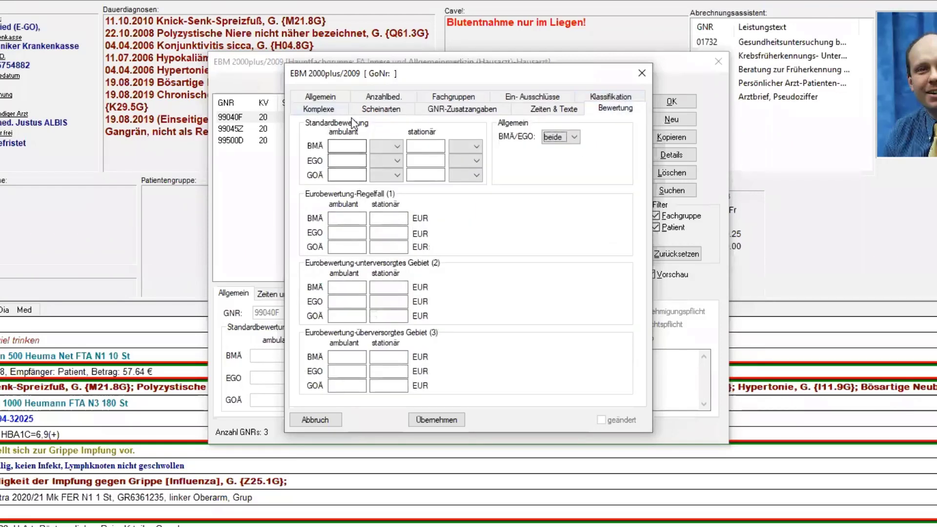
pyautogui.click(388, 97)
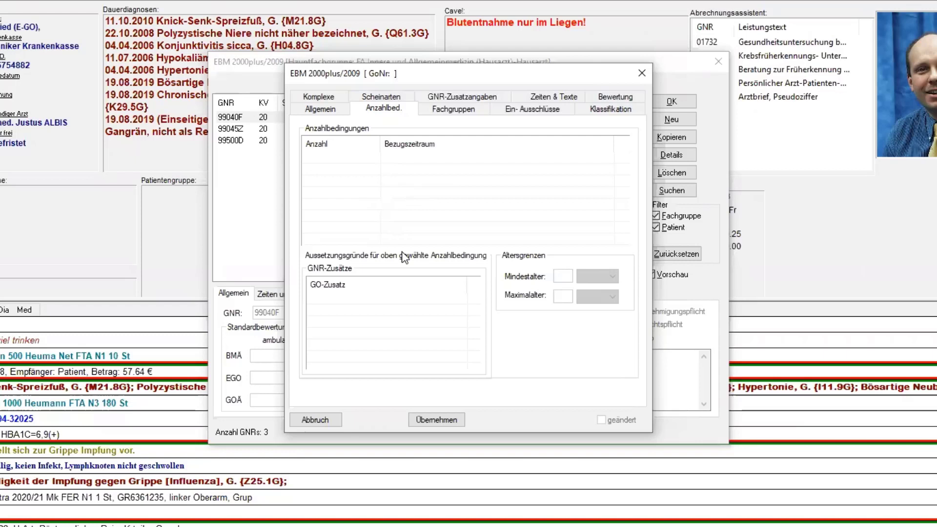
# Step: Save the EBM entry 97901, update the billing certificate data for quarter 122, and close the EBM list
pyautogui.click(443, 420)
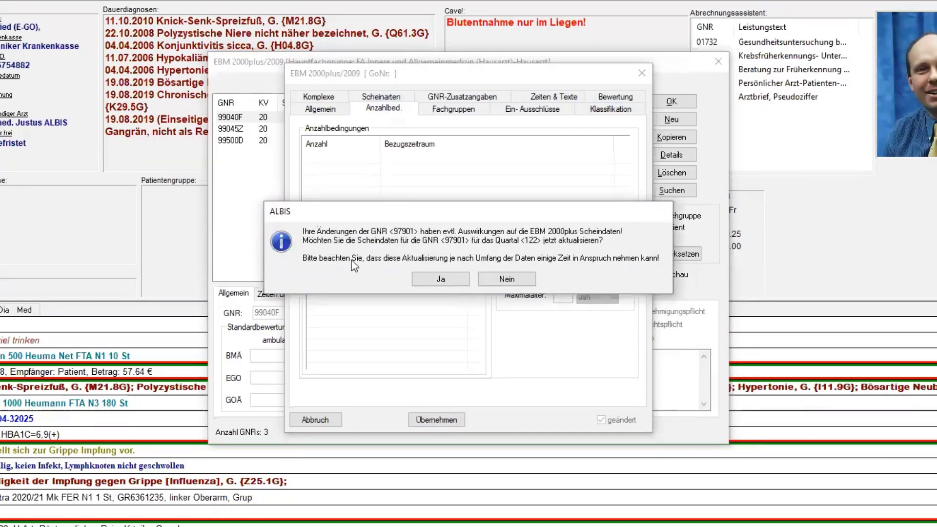
pyautogui.click(444, 280)
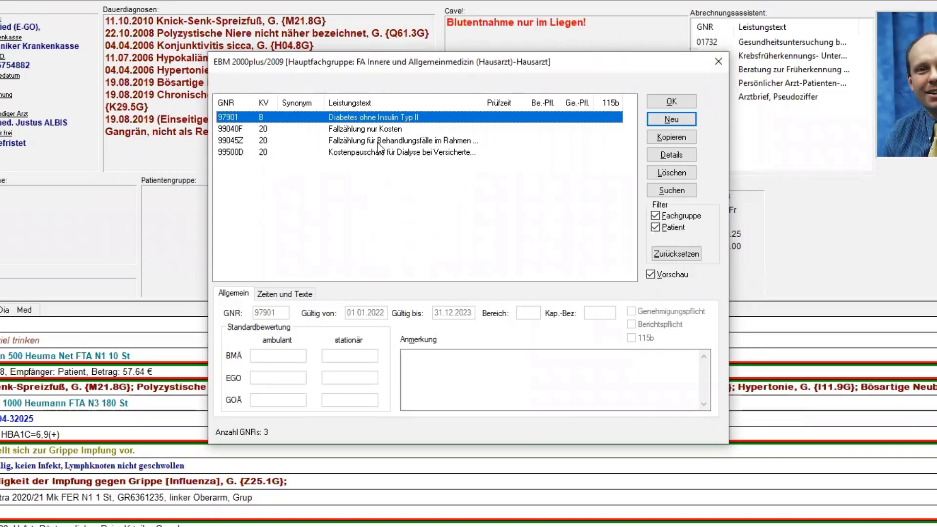
pyautogui.click(718, 63)
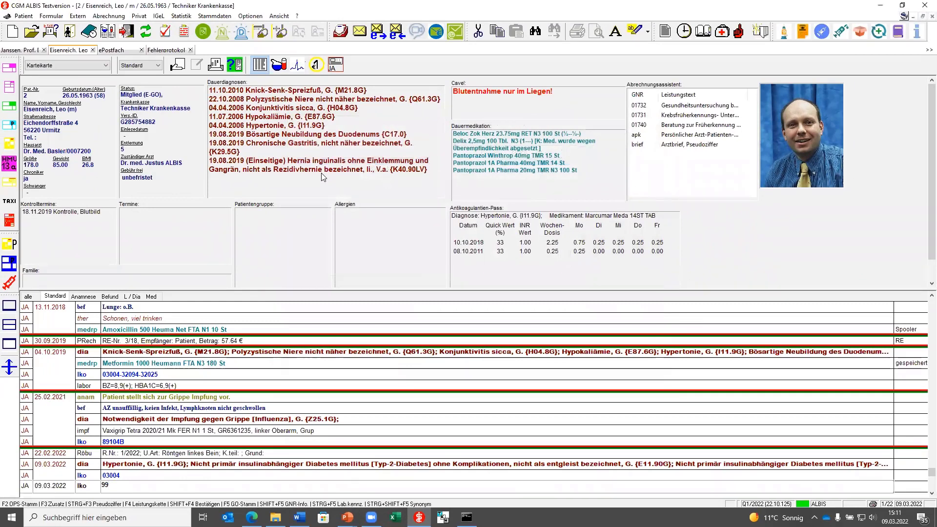
# Step: Look up the EBM 2000plus/2009 fee schedule entry in the master data while a patient record is open
pyautogui.click(215, 17)
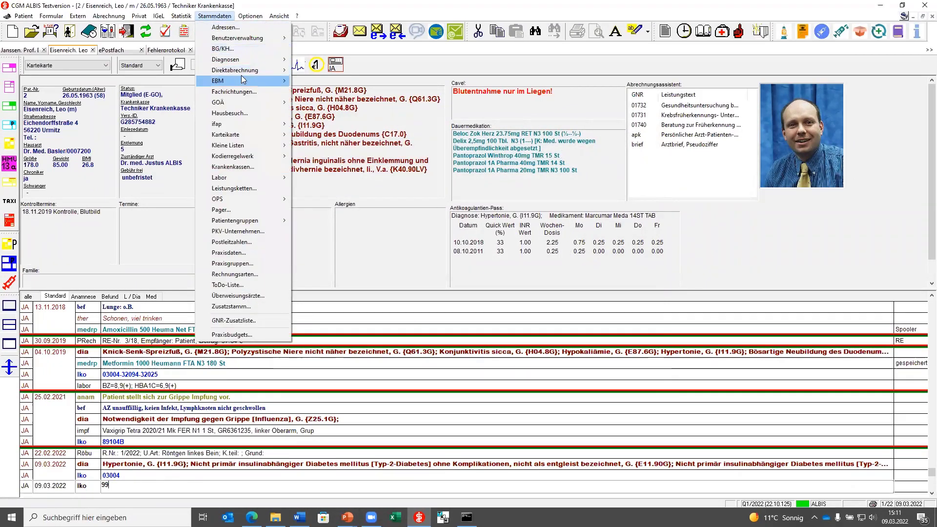
pyautogui.moveTo(244, 82)
pyautogui.moveTo(304, 82)
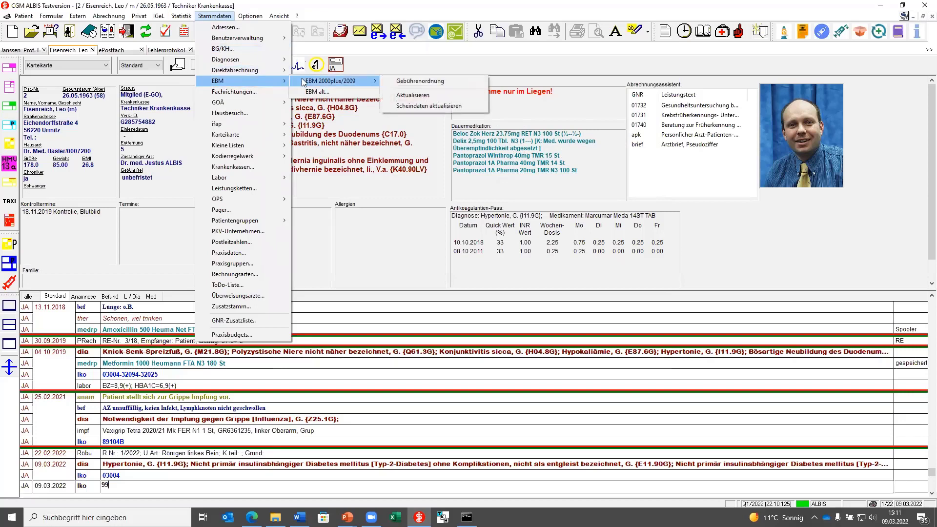
pyautogui.click(347, 151)
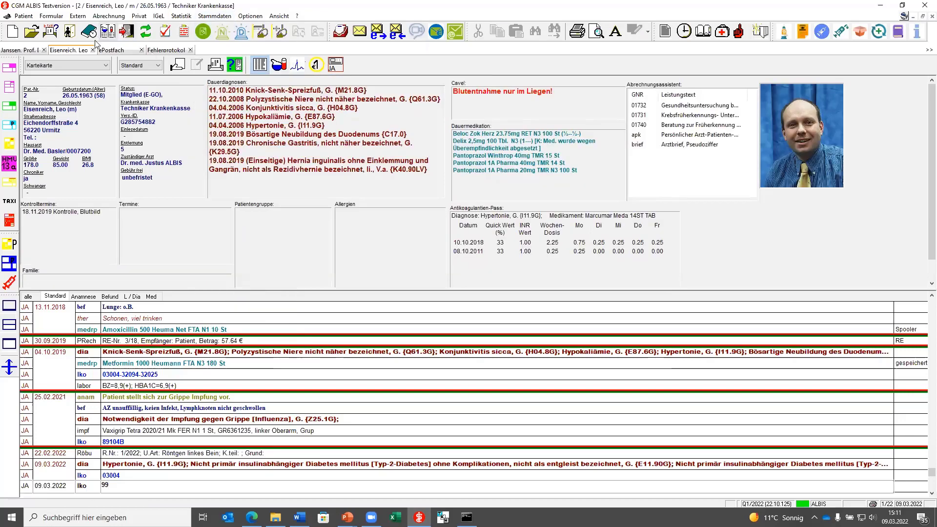
# Step: Close the open patient record and check whether the EBM master data is available without a patient
pyautogui.click(92, 50)
pyautogui.click(477, 278)
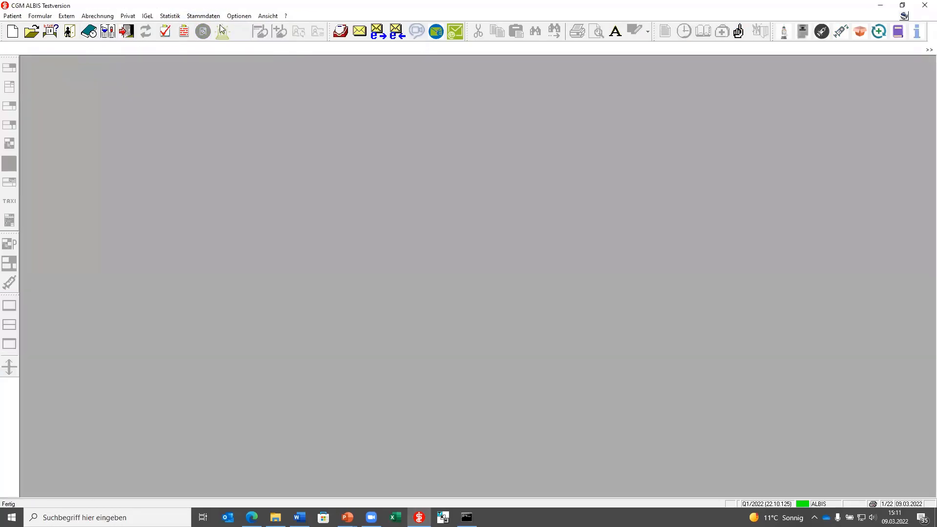
pyautogui.click(209, 17)
pyautogui.moveTo(230, 81)
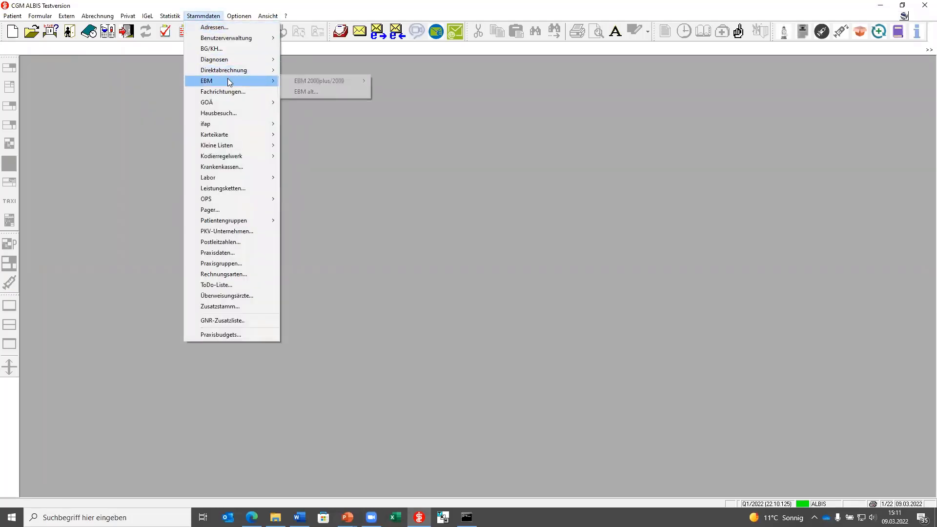
pyautogui.moveTo(299, 86)
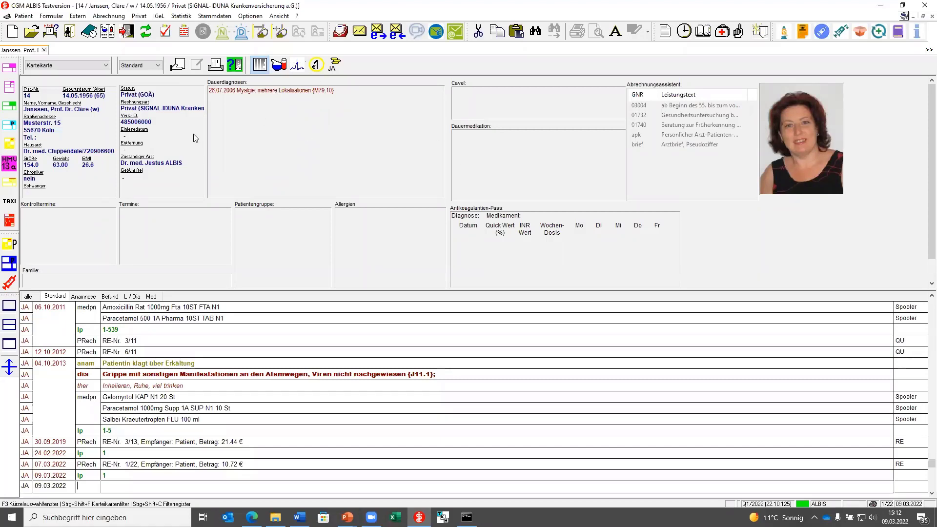
pyautogui.click(184, 66)
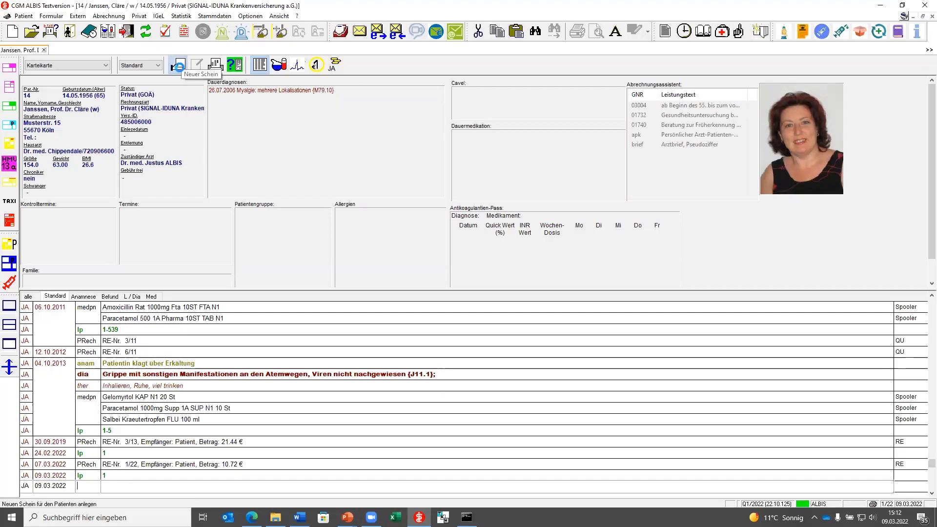
pyautogui.click(496, 280)
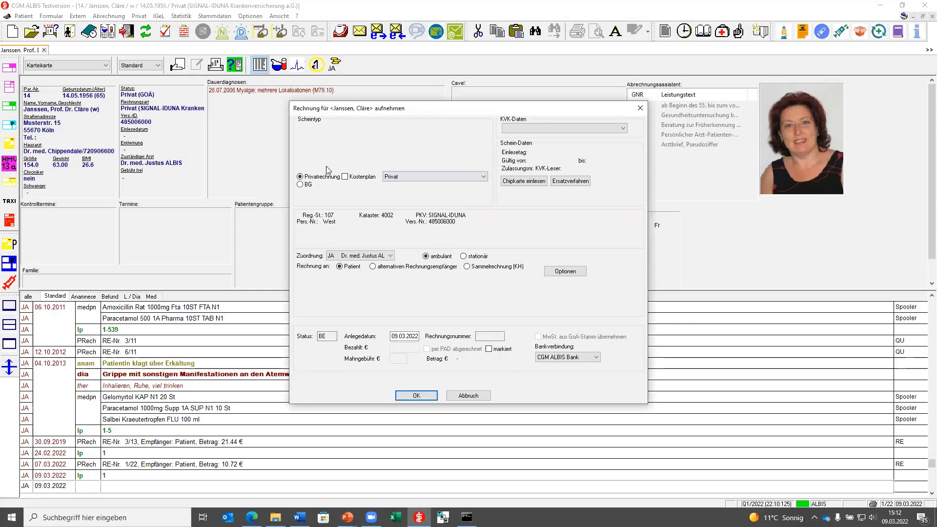
pyautogui.click(640, 107)
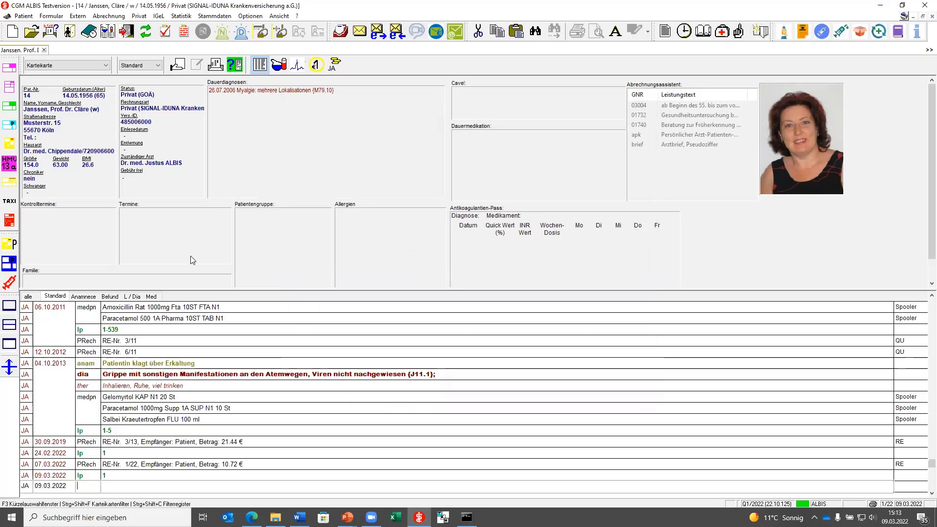
# Step: Start a new certificate of type Abrechnungsschein for the private patient despite the unprinted private invoice
pyautogui.click(183, 72)
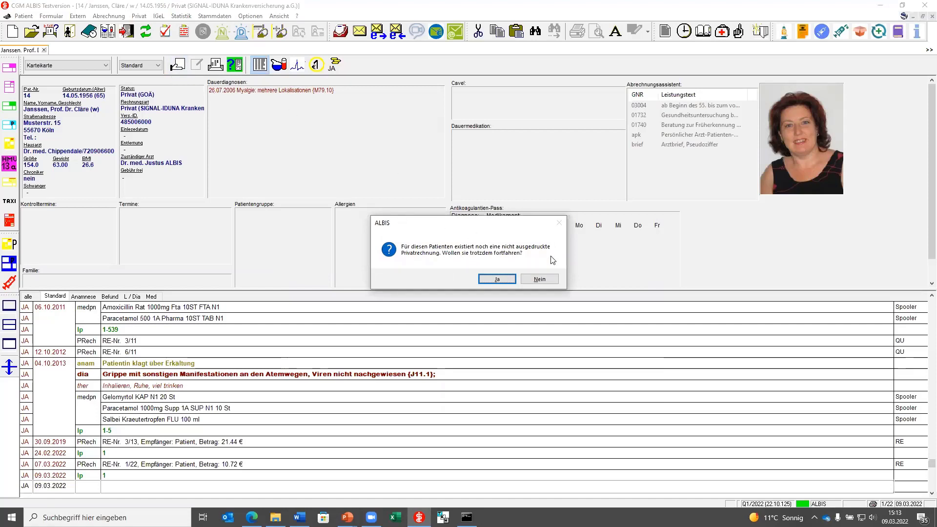
pyautogui.click(498, 279)
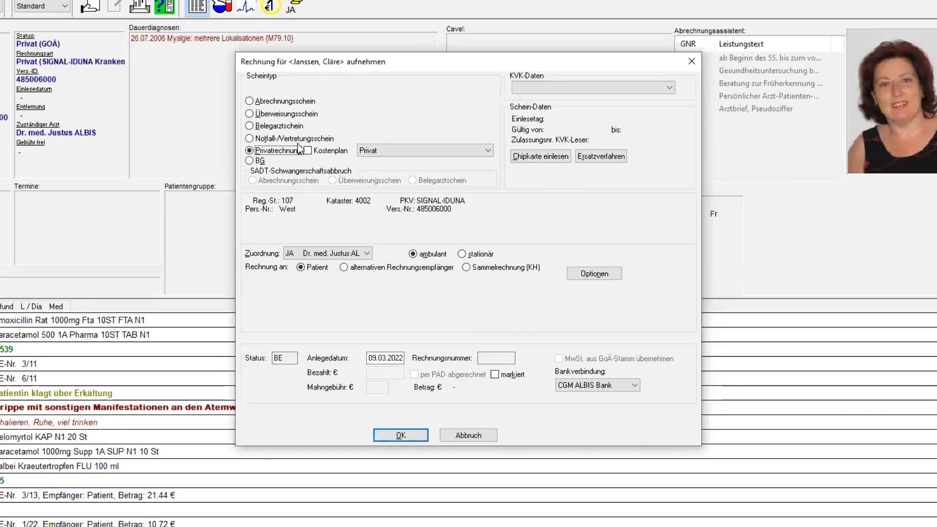
pyautogui.click(284, 103)
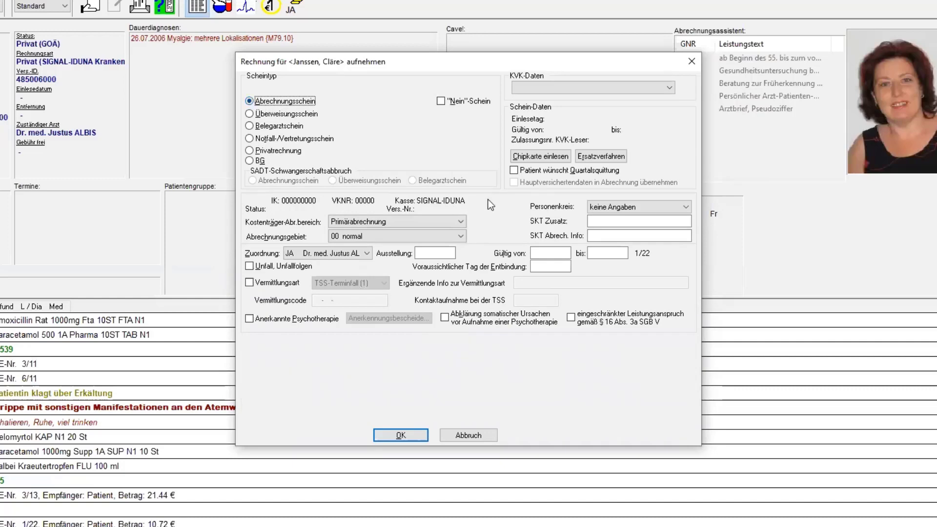
# Step: Enter the insurance data by Ersatzverfahren with VKNR 38825 and insured type M
pyautogui.click(597, 158)
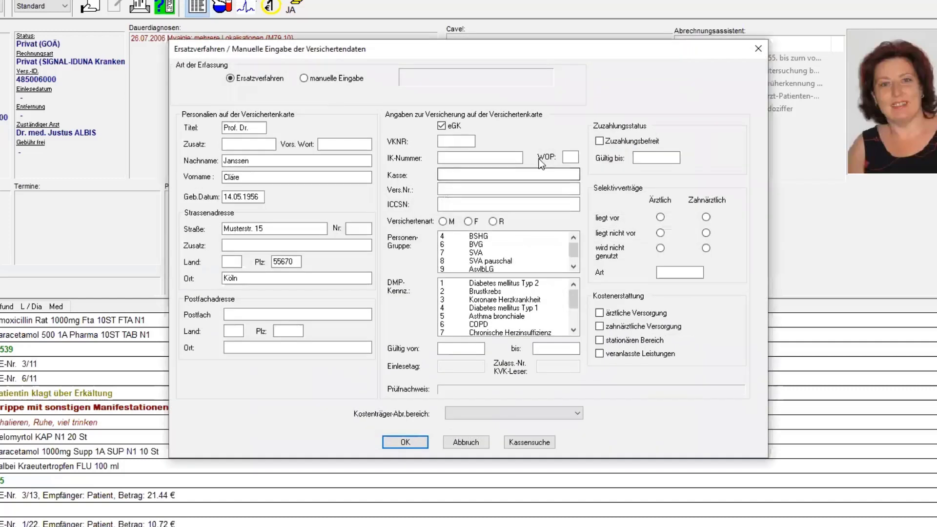
pyautogui.click(456, 143)
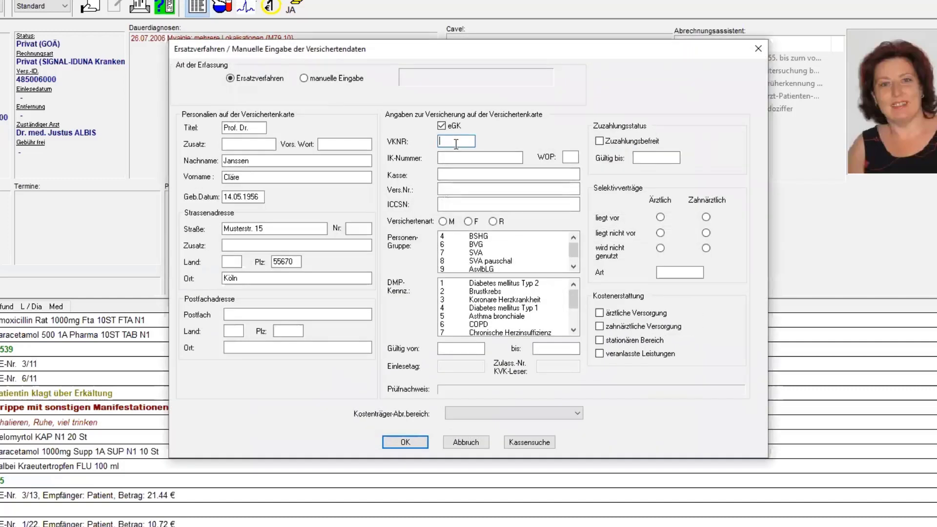
pyautogui.write('38825')
pyautogui.press('Tab')
pyautogui.click(445, 221)
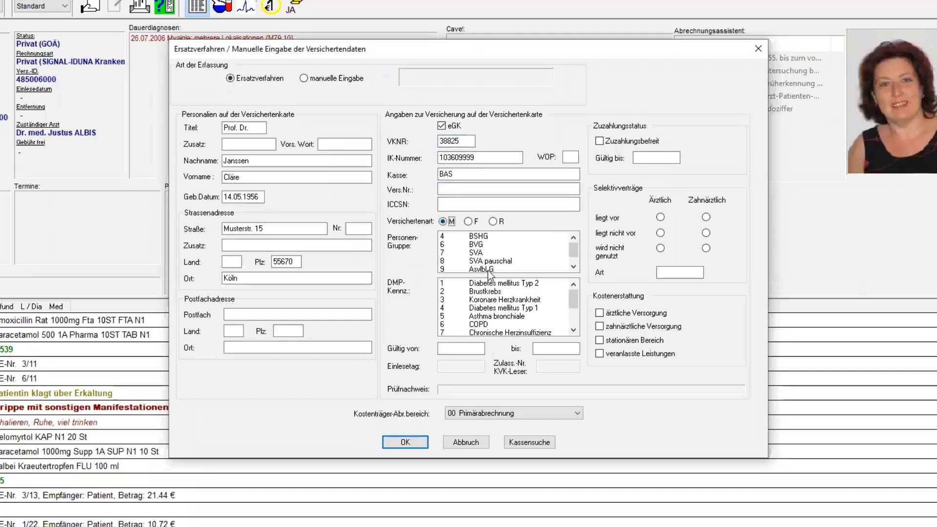
pyautogui.click(417, 439)
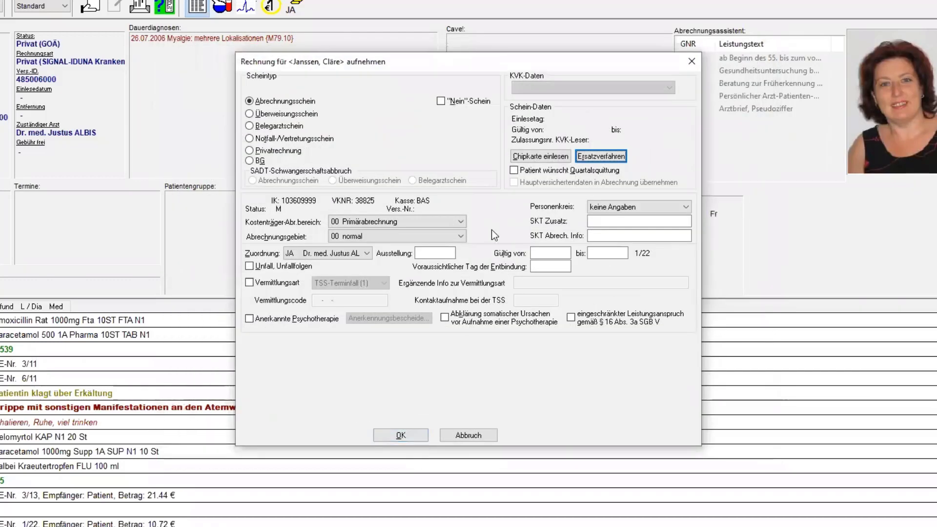
# Step: Save the Abrechnungsschein without the SKT additional information and without transferring the permanent diagnosis
pyautogui.click(406, 437)
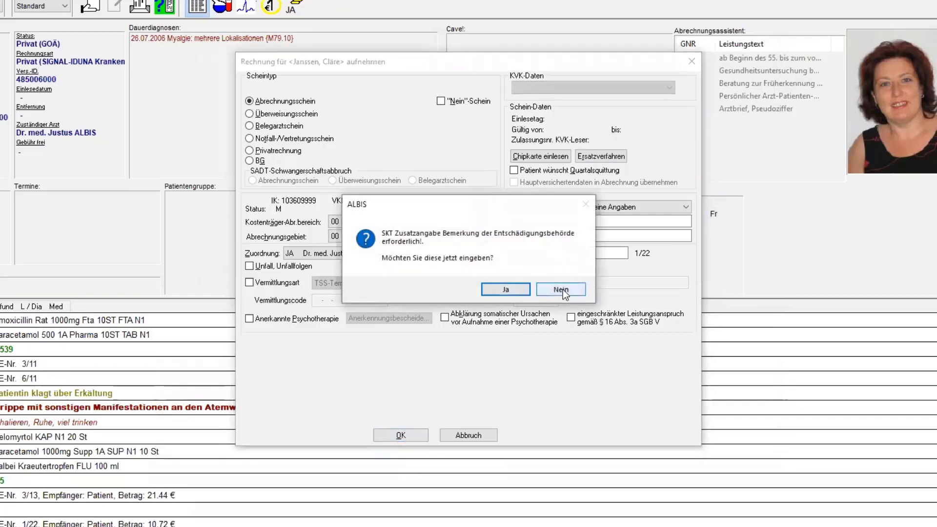
pyautogui.click(562, 289)
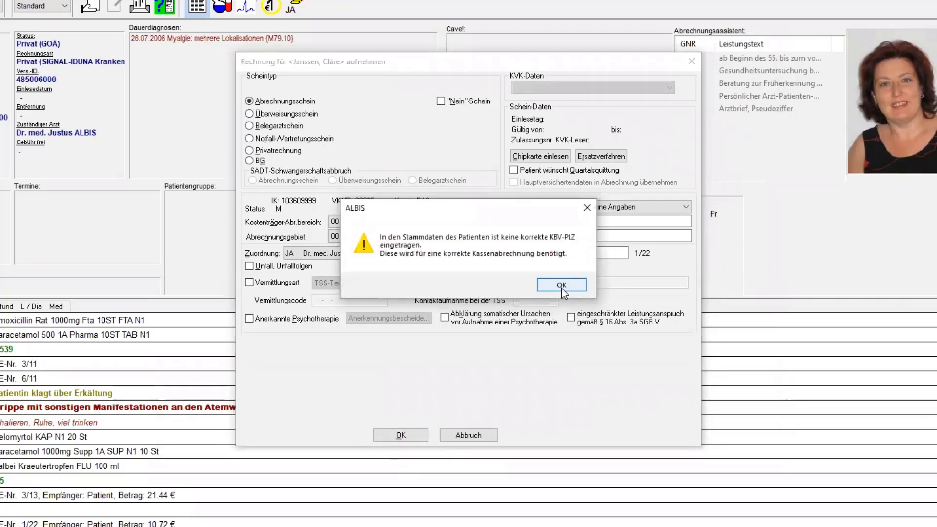
pyautogui.click(561, 286)
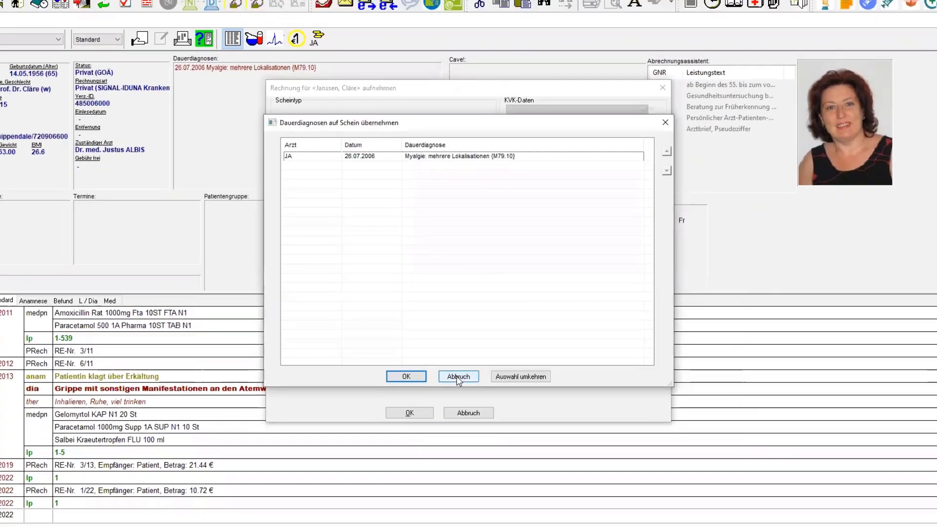
pyautogui.click(456, 394)
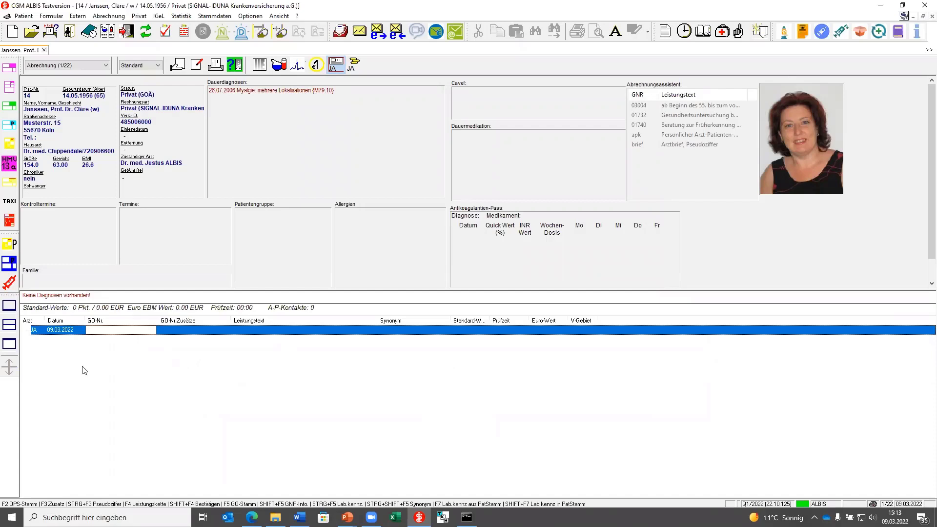
# Step: Review the OEGD order form for SARS-CoV-2 testing using the preselected doctor and the BAS Abrechnung certificate, and close it
pyautogui.click(51, 17)
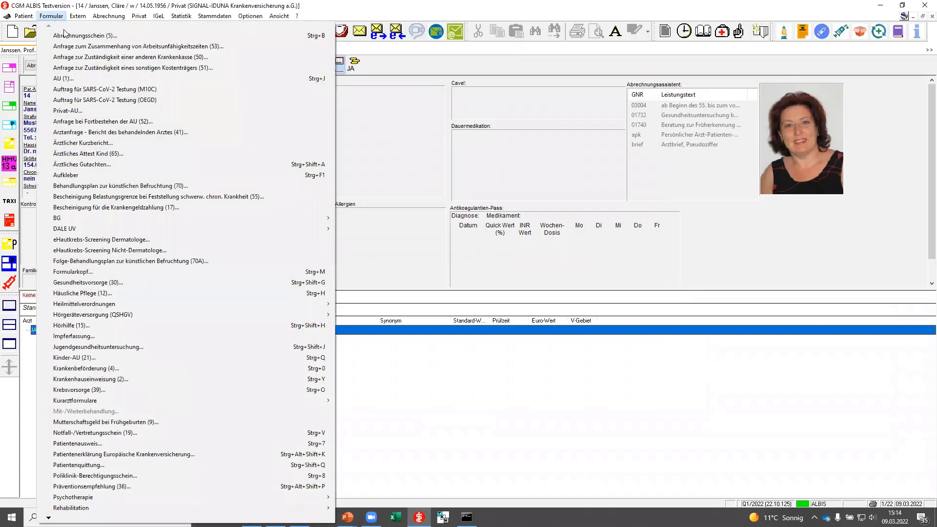
pyautogui.click(115, 99)
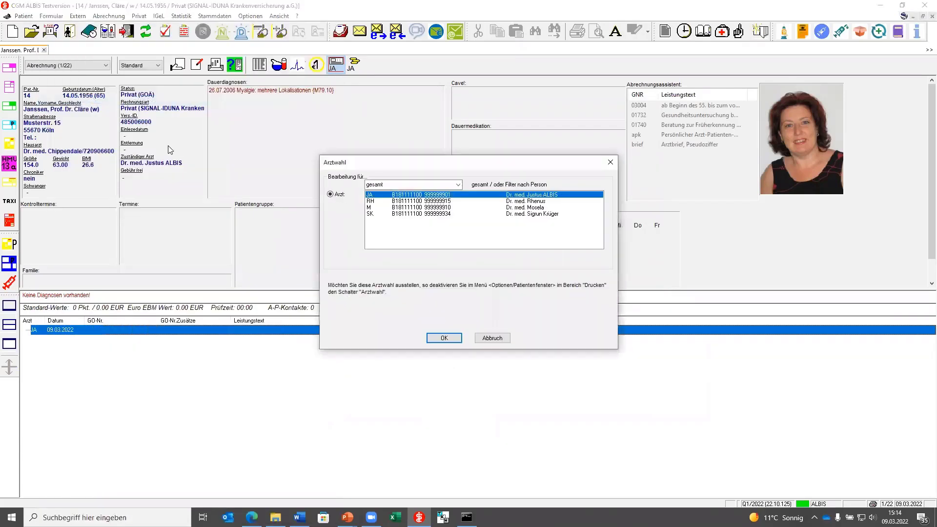
pyautogui.click(444, 336)
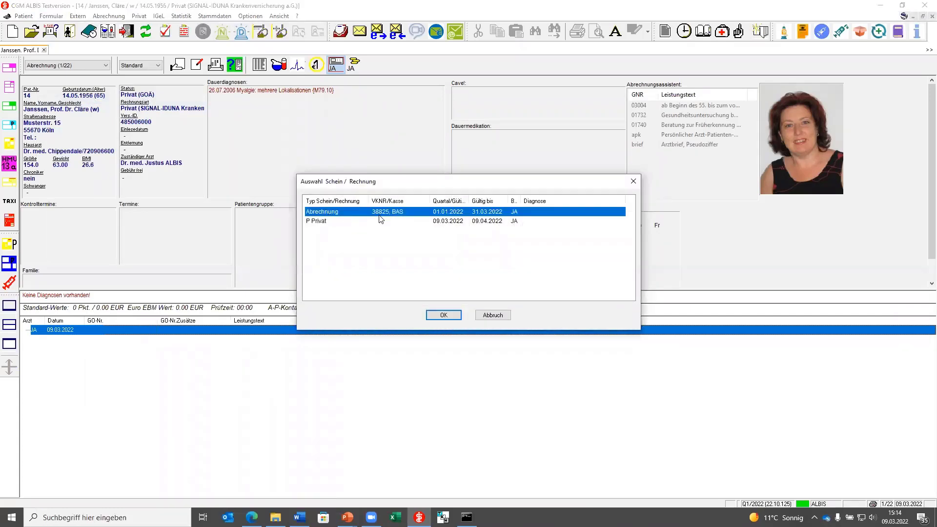
pyautogui.click(441, 316)
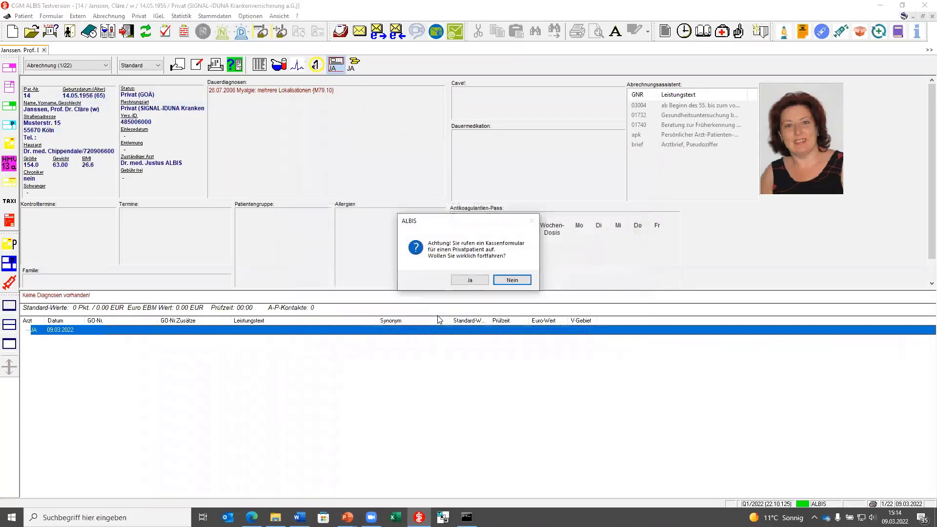
pyautogui.click(470, 280)
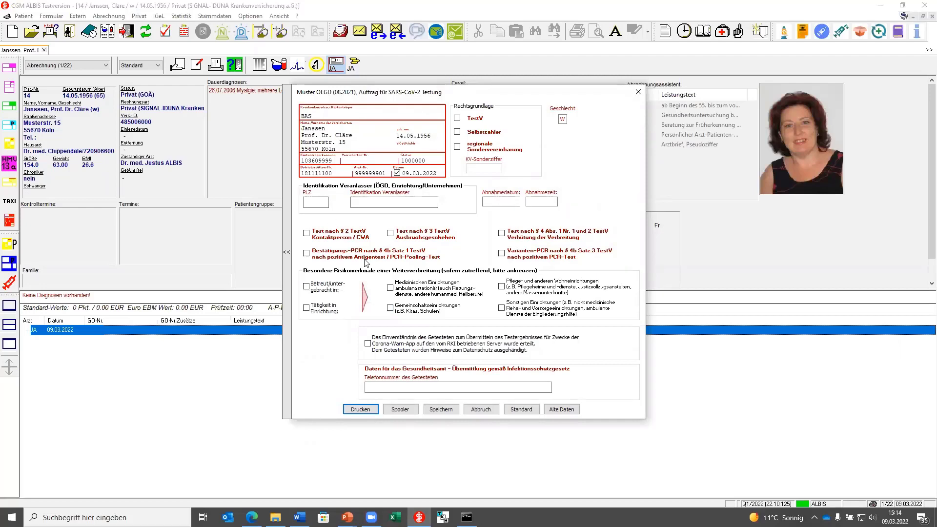
pyautogui.click(433, 412)
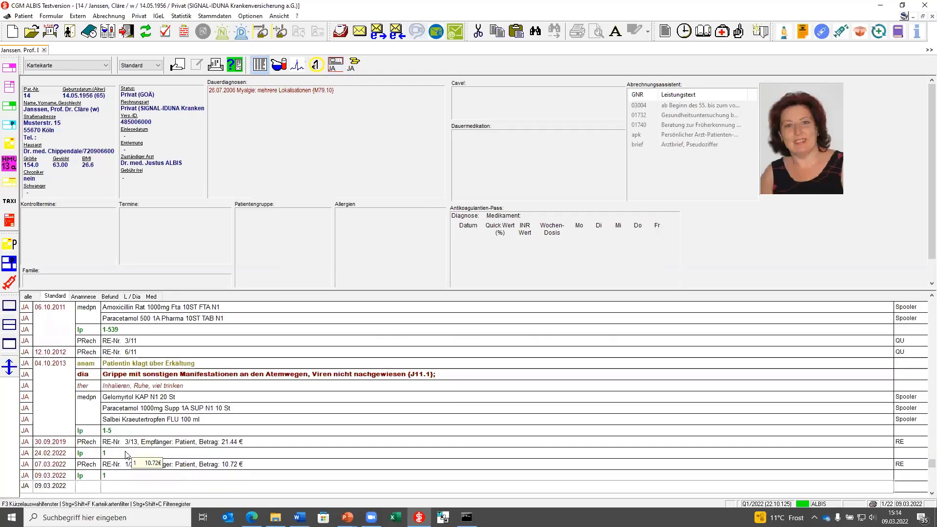
# Step: Enter a dia line using the shorthand "cov" for COVID-19 {!U07.1G} and acute upper respiratory infection {J06.9G}
pyautogui.write('dia')
pyautogui.press('Tab')
pyautogui.write('cov')
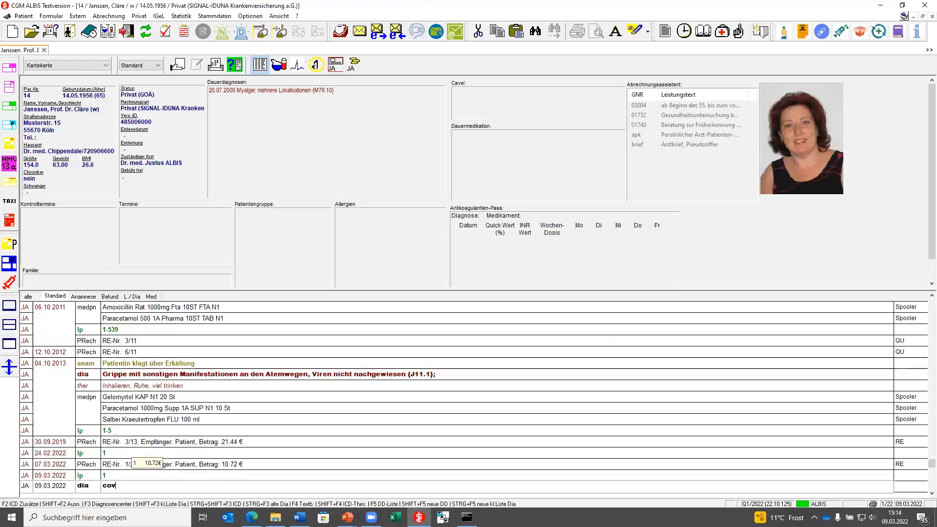
pyautogui.press('space')
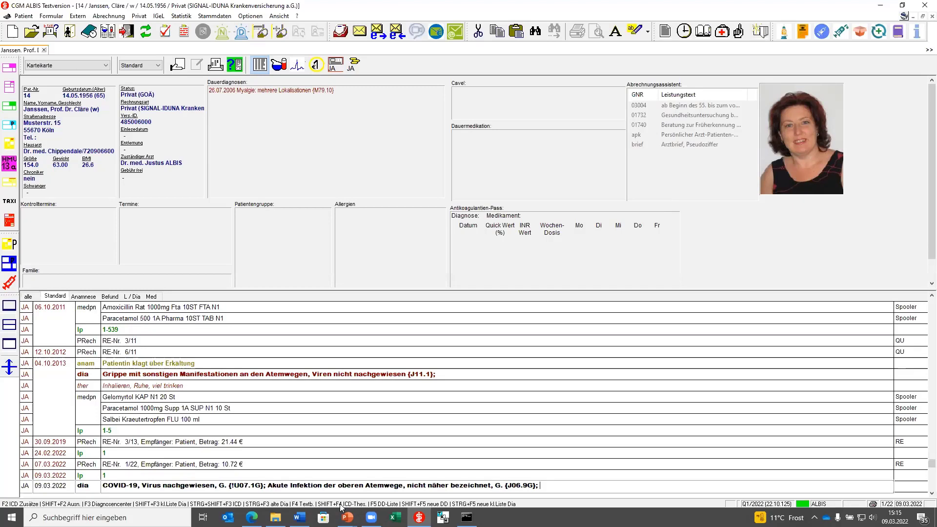
# Step: Assign the COVID-19 diagnosis line to the BAS Abrechnung certificate, acknowledge the reporting notice and dismiss the COVID-19 Genesenenzertifikat offer
pyautogui.press('Return')
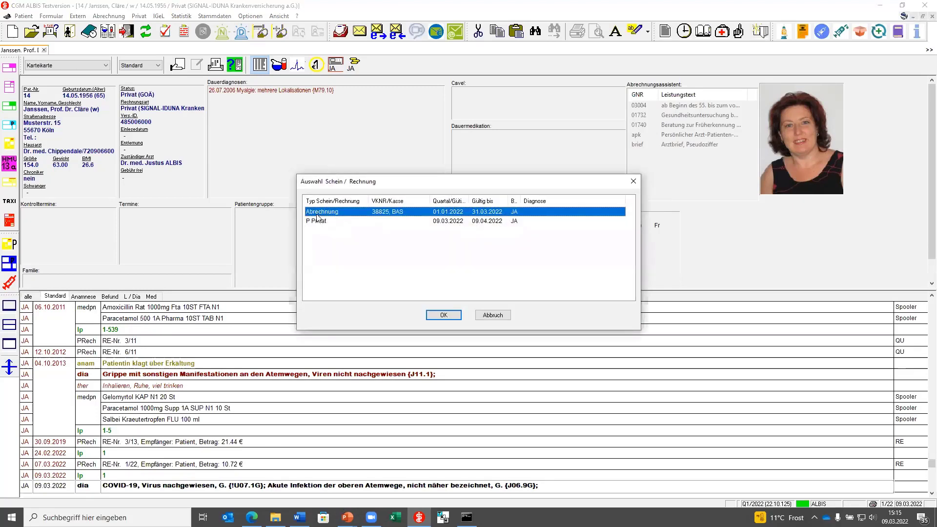
pyautogui.click(442, 315)
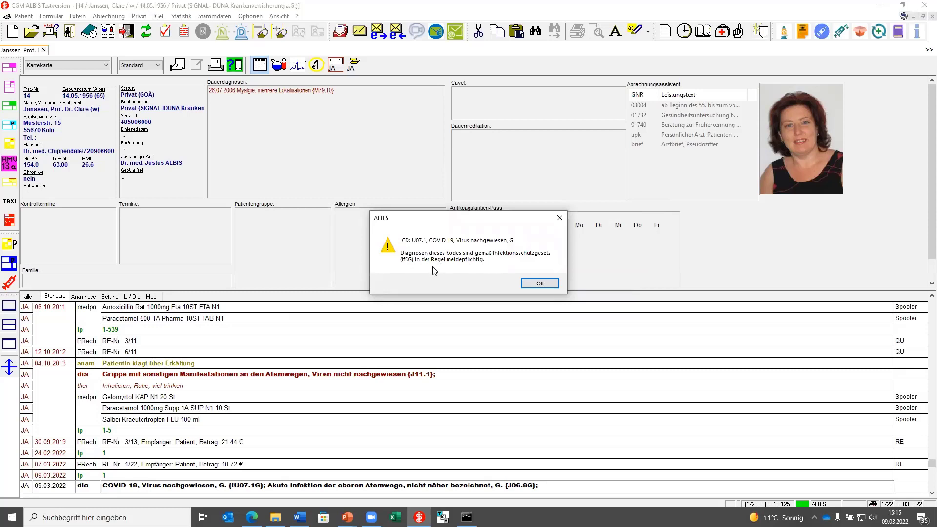
pyautogui.click(542, 285)
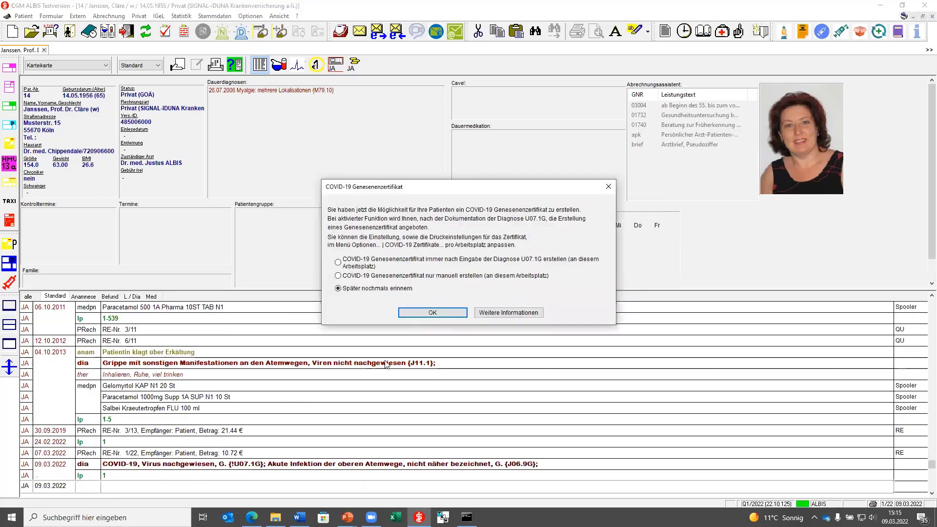
pyautogui.click(608, 187)
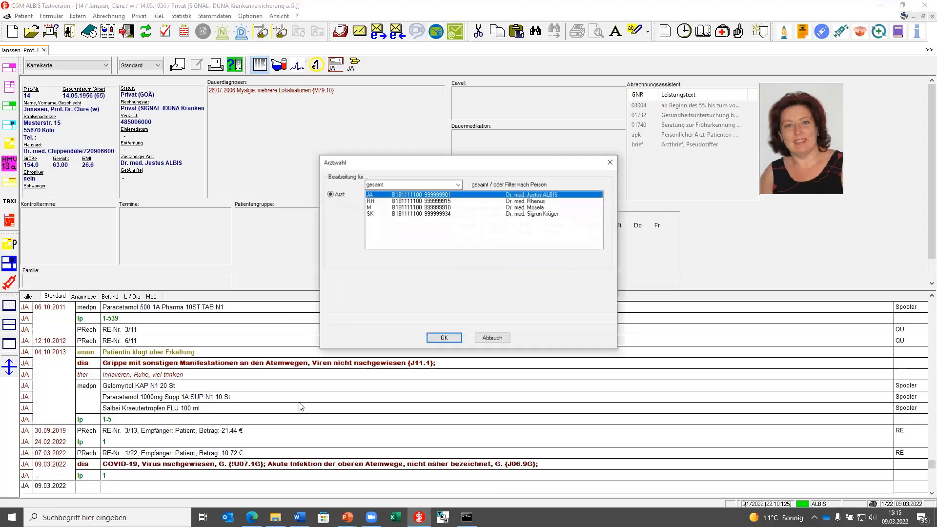
# Step: Confirm the preselected doctor, and deactivate the Meldepflicht for U07.1, U07.2 and U99.0 in the diagnosis options
pyautogui.click(444, 338)
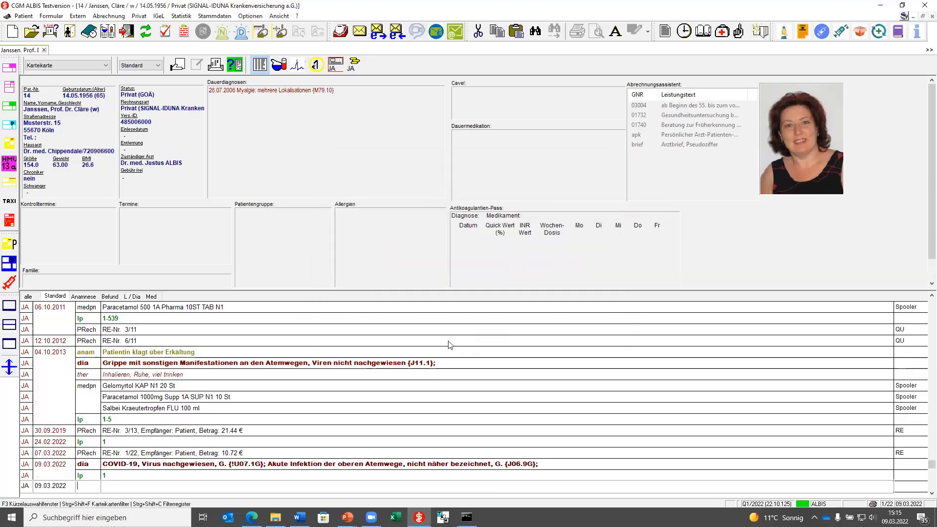
pyautogui.click(251, 17)
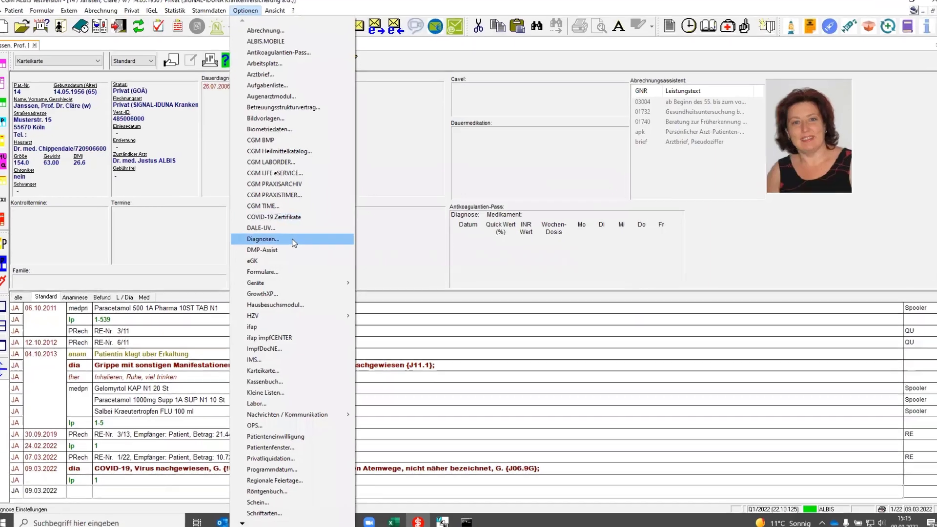
pyautogui.click(292, 239)
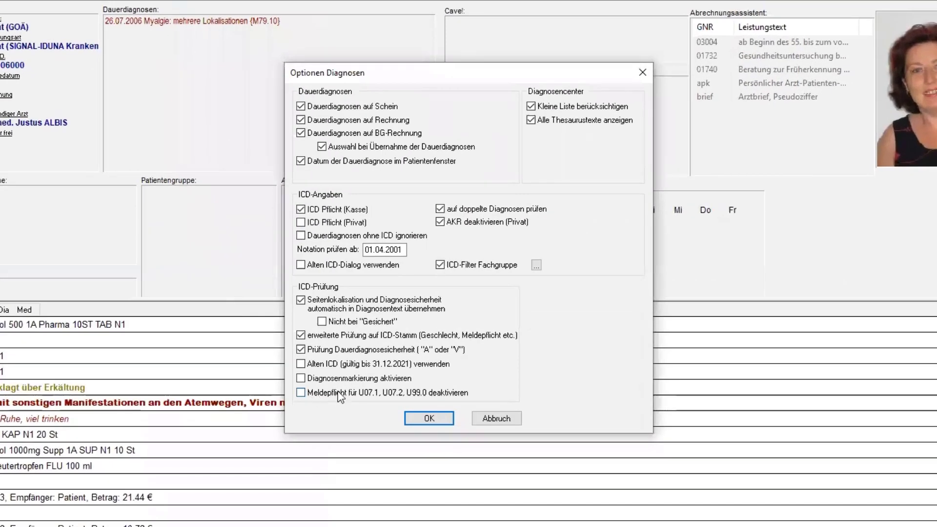
pyautogui.click(303, 394)
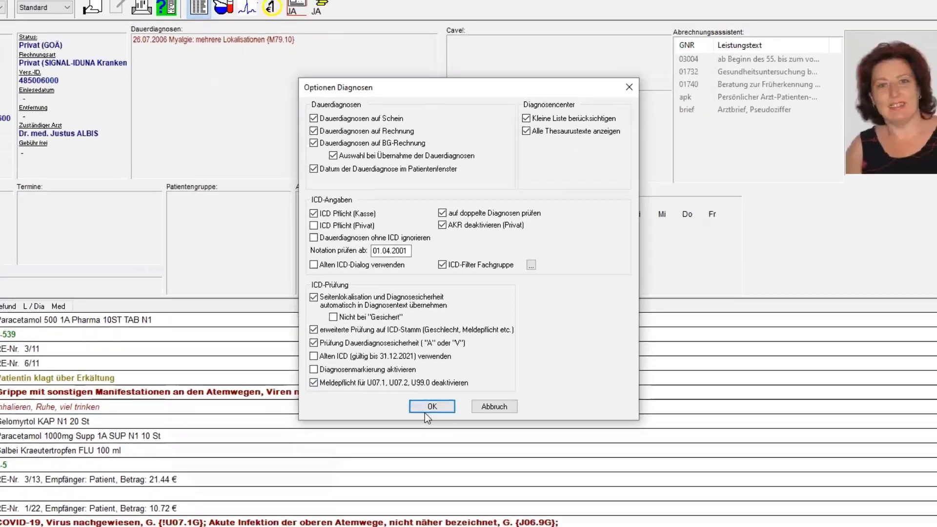
pyautogui.click(429, 419)
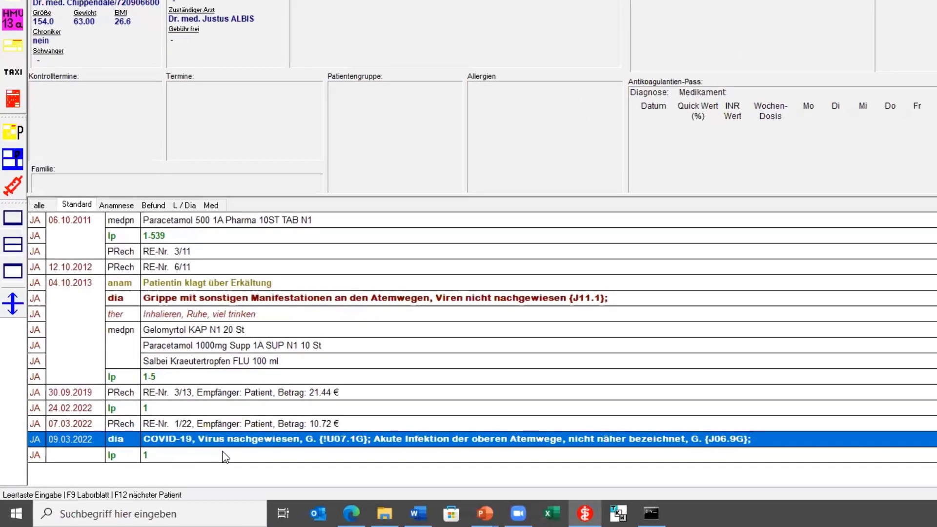
# Step: Copy the full COVID-19 and acute upper respiratory infection text from the 09.03.2022 dia line
pyautogui.doubleClick(364, 442)
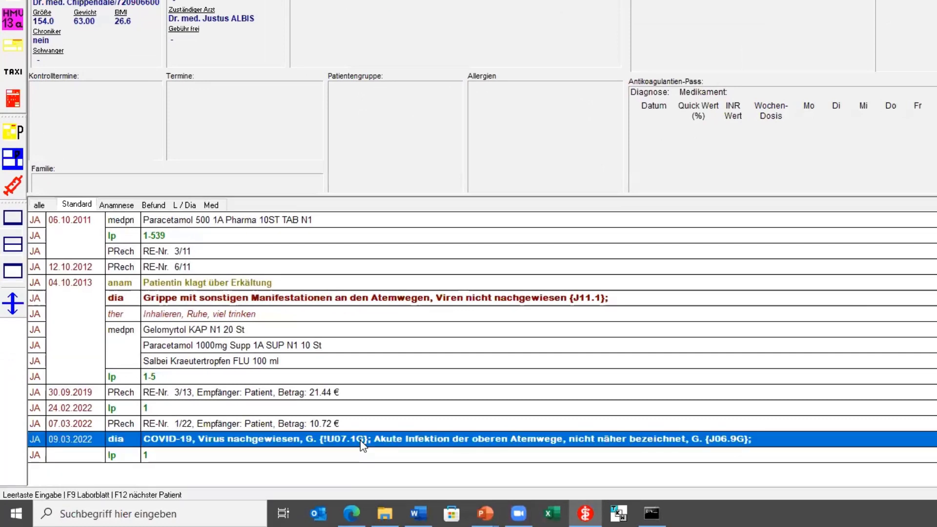
pyautogui.moveTo(762, 438); pyautogui.dragTo(145, 438)
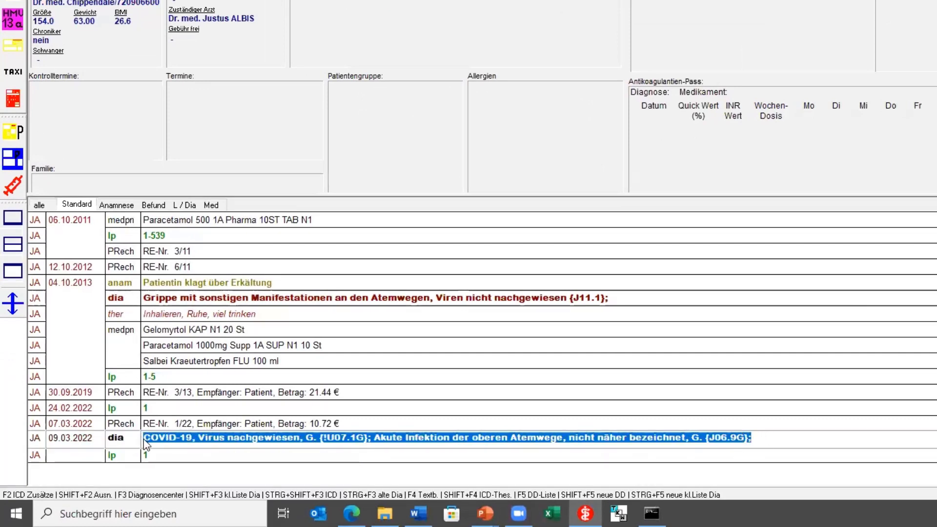
pyautogui.rightClick(161, 440)
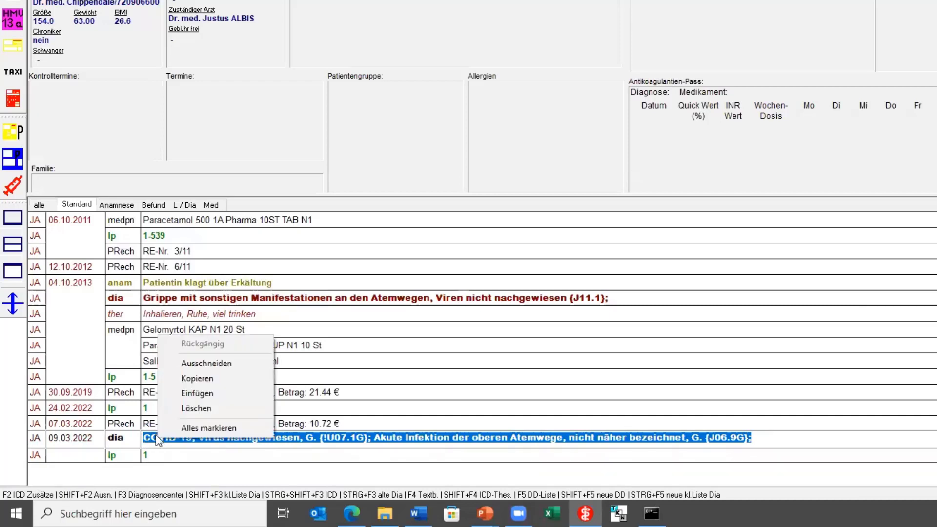
pyautogui.click(198, 378)
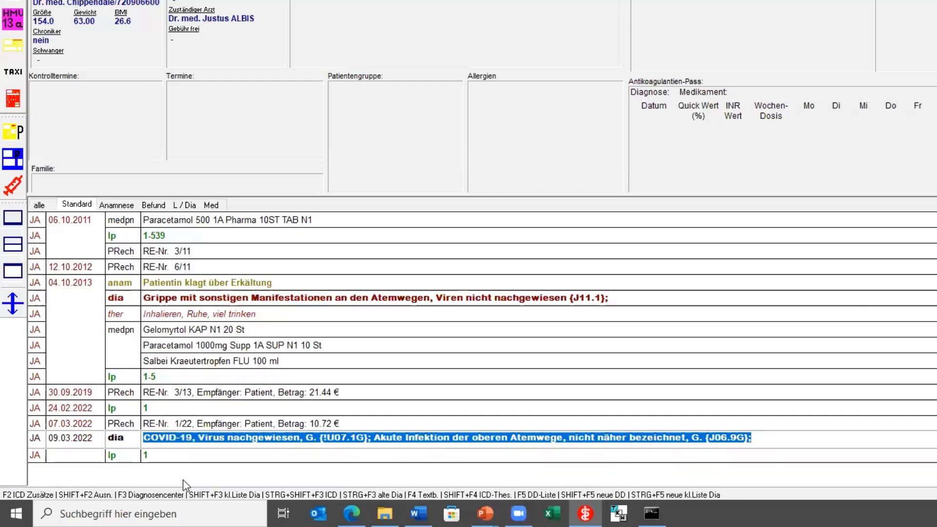
# Step: Start a new dia line and open the text block definitions of the Karteikartenkürzel dia for editing
pyautogui.click(183, 480)
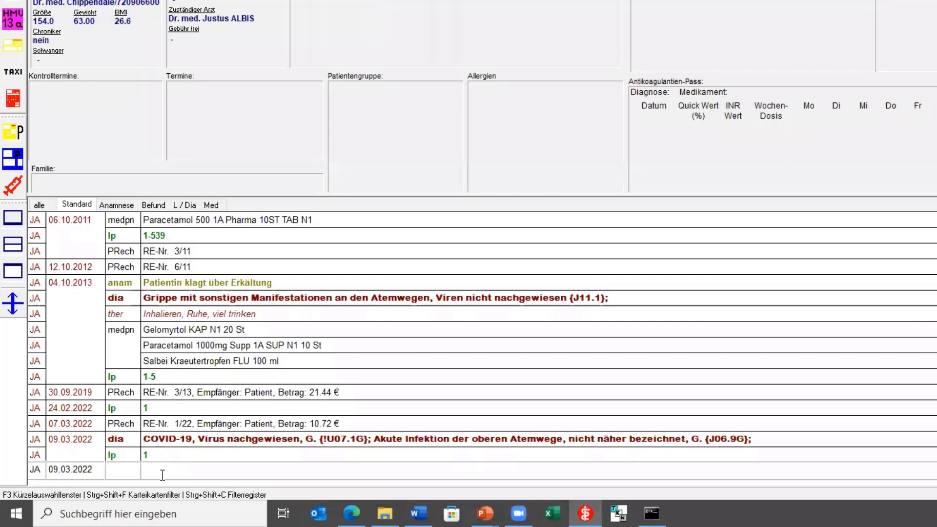
pyautogui.write('dia')
pyautogui.press('F3')
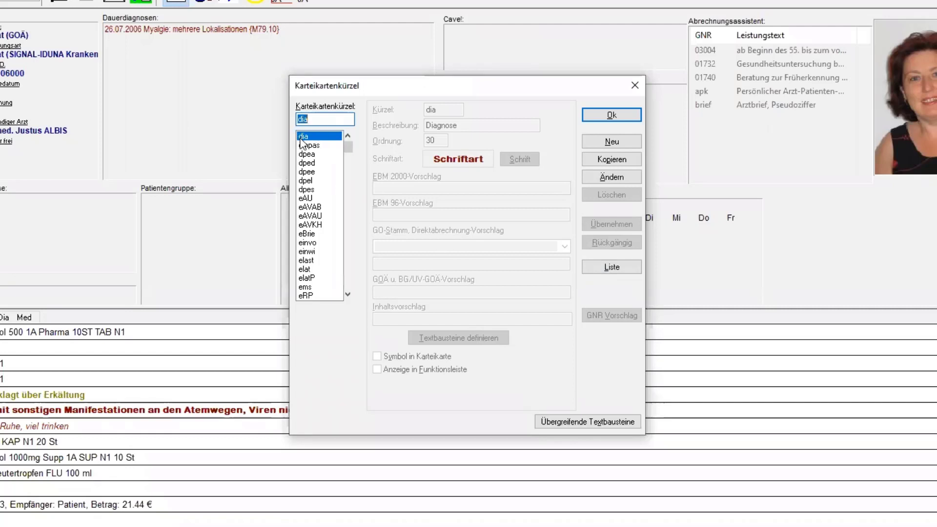
pyautogui.click(605, 178)
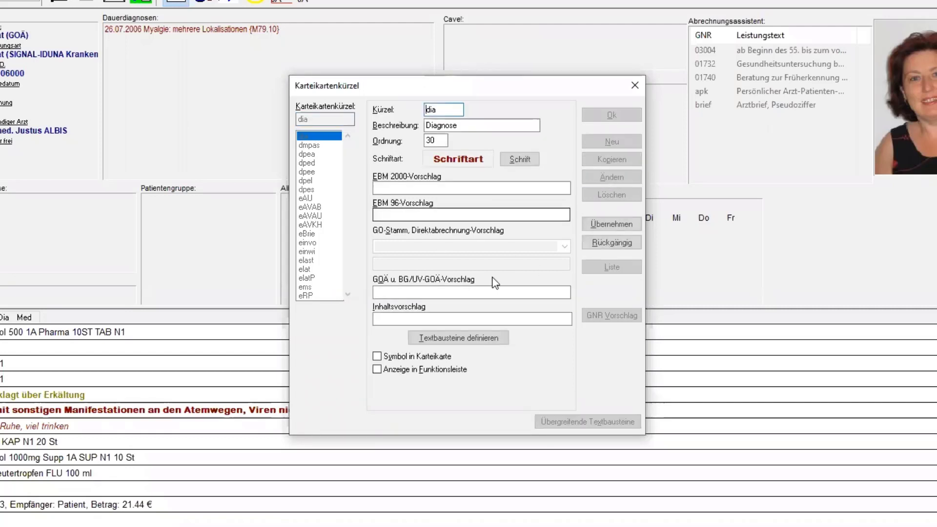
pyautogui.click(425, 338)
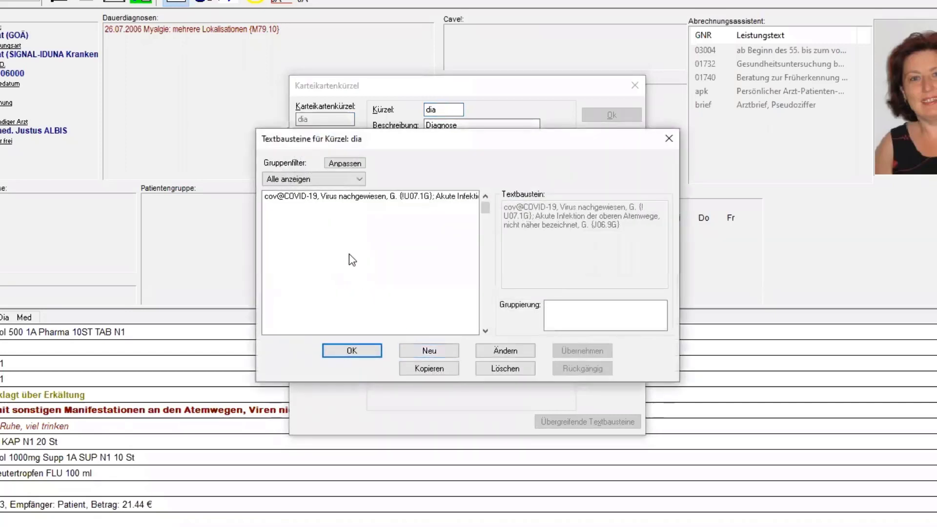
pyautogui.click(391, 229)
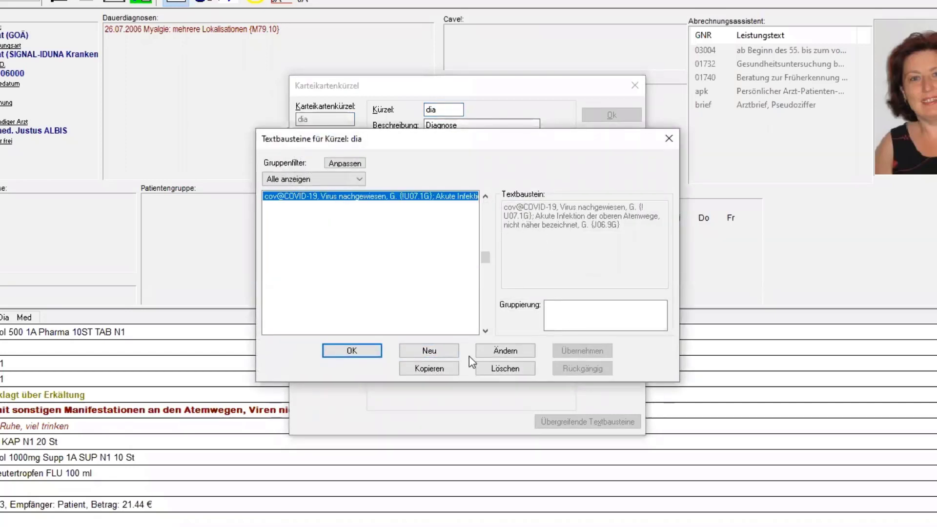
# Step: Create a new text block from the copied diagnosis text and prefix it with the shorthand "Cov2@"
pyautogui.click(438, 352)
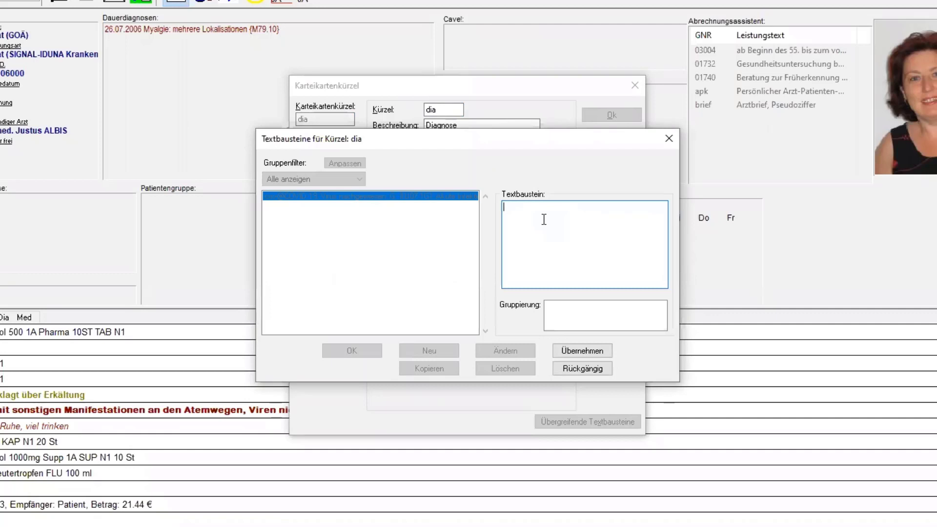
pyautogui.hotkey('ctrl', 'v')
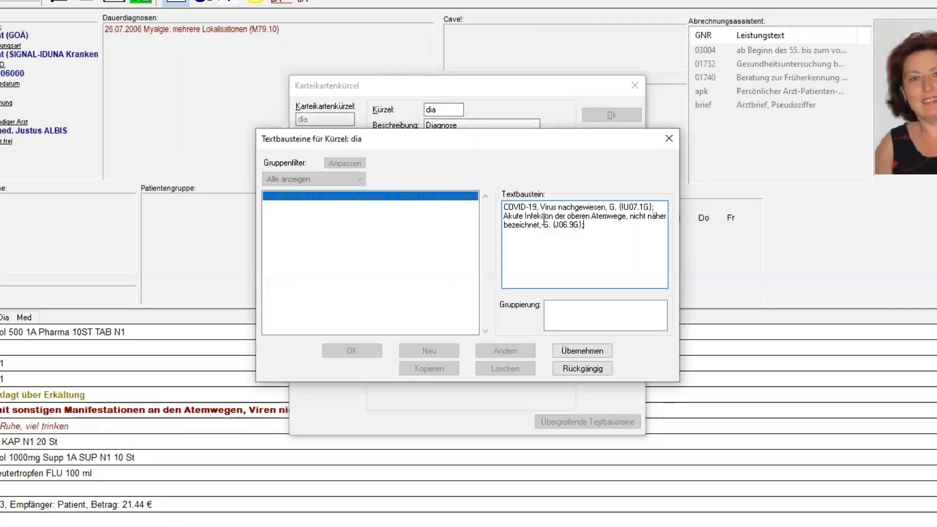
pyautogui.rightClick(593, 250)
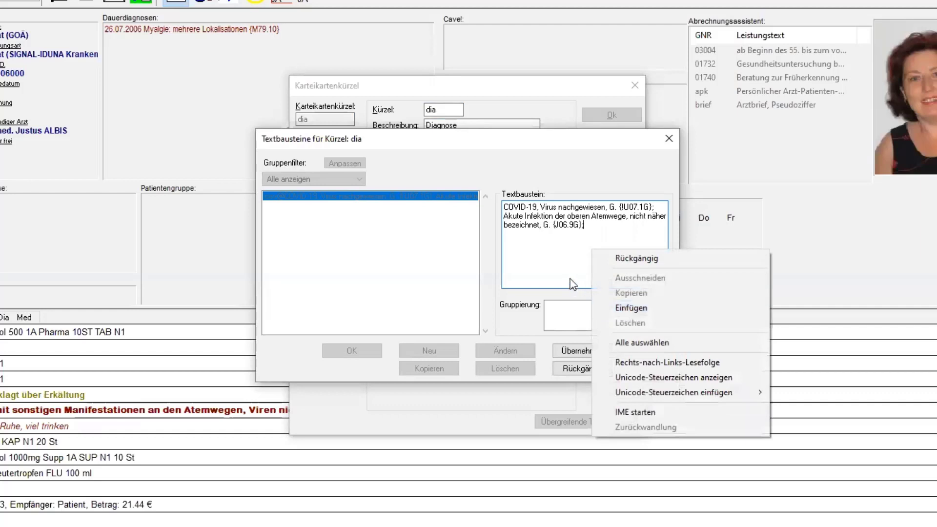
pyautogui.click(549, 247)
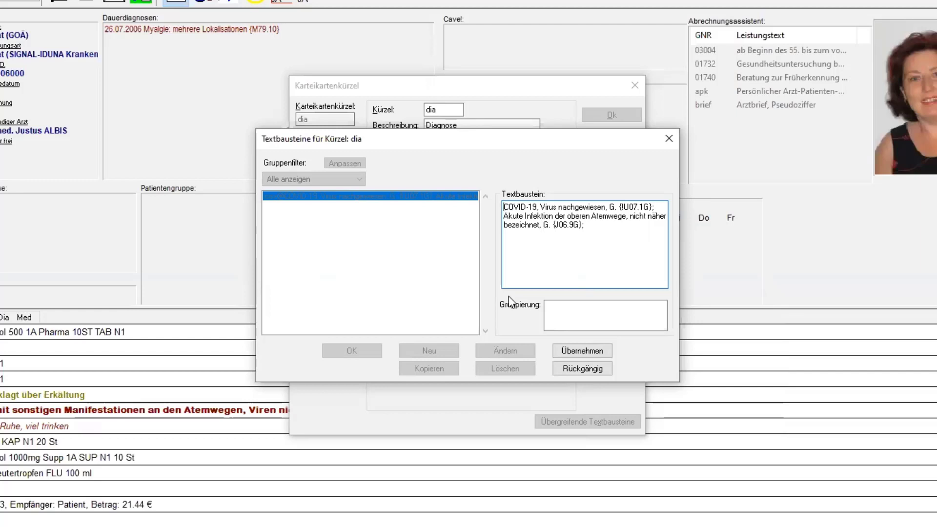
pyautogui.write('C')
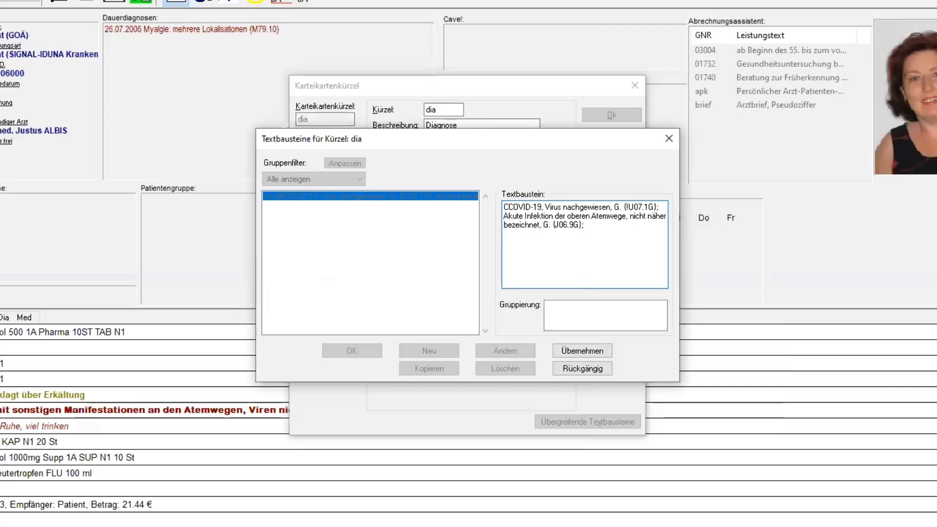
pyautogui.write('ov2')
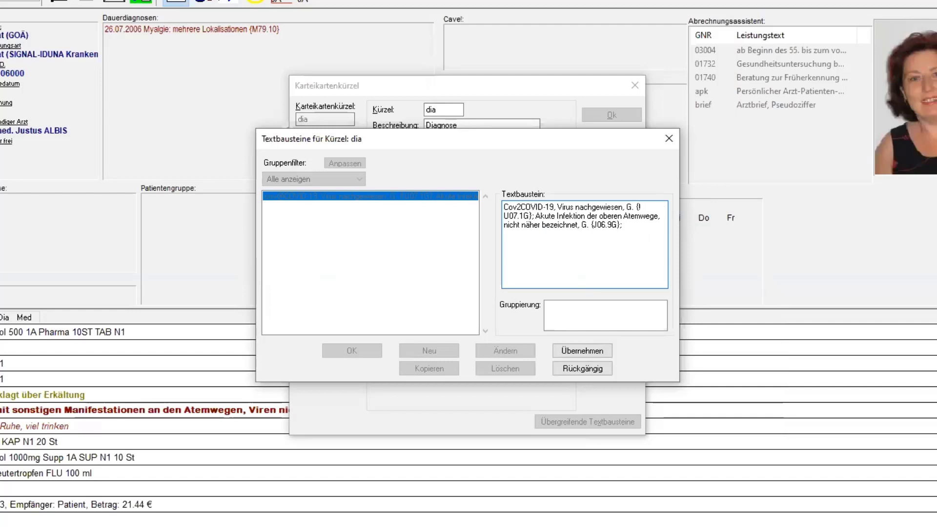
pyautogui.write('@')
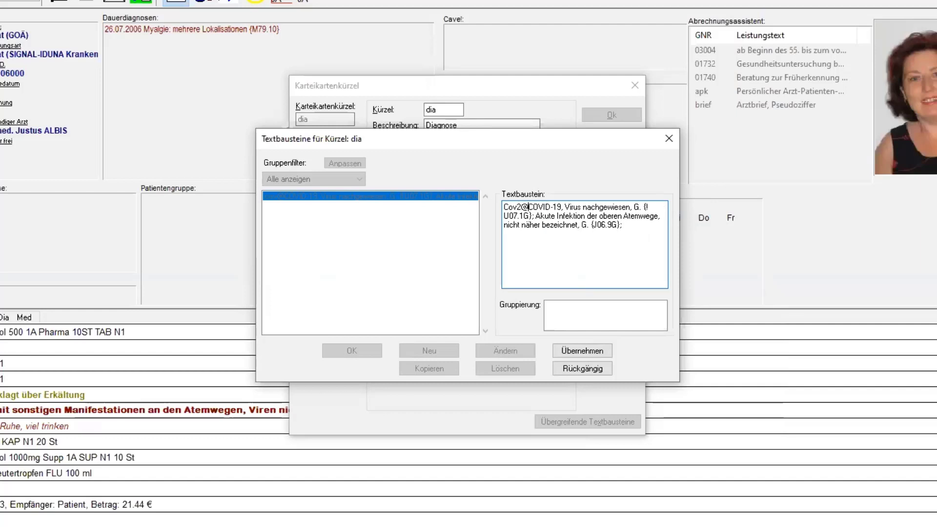
# Step: Apply the new text block, save the changes to the Kürzel dia and close the Karteikartenkürzel window
pyautogui.click(588, 356)
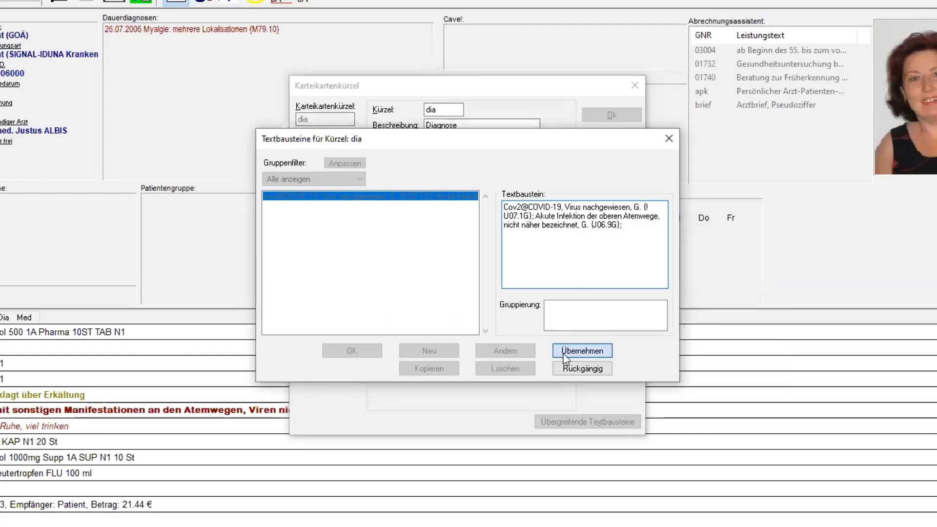
pyautogui.click(574, 350)
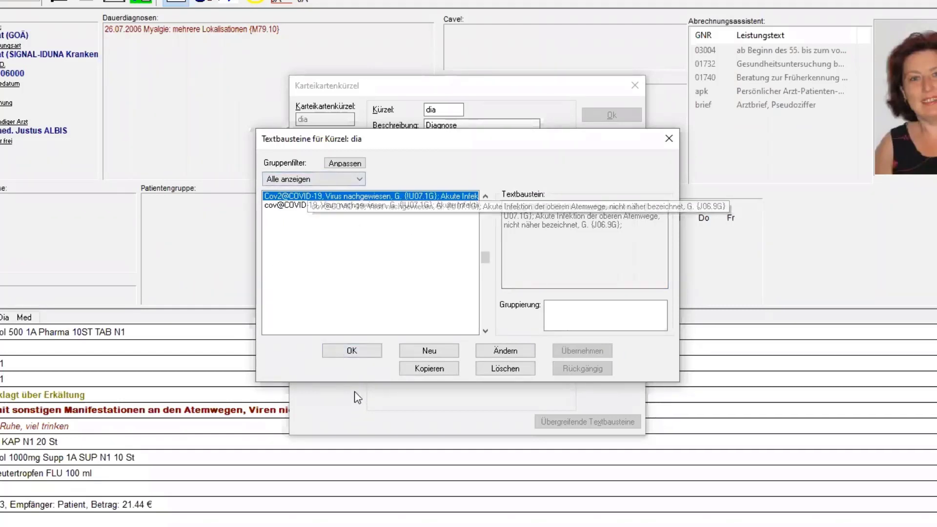
pyautogui.click(355, 354)
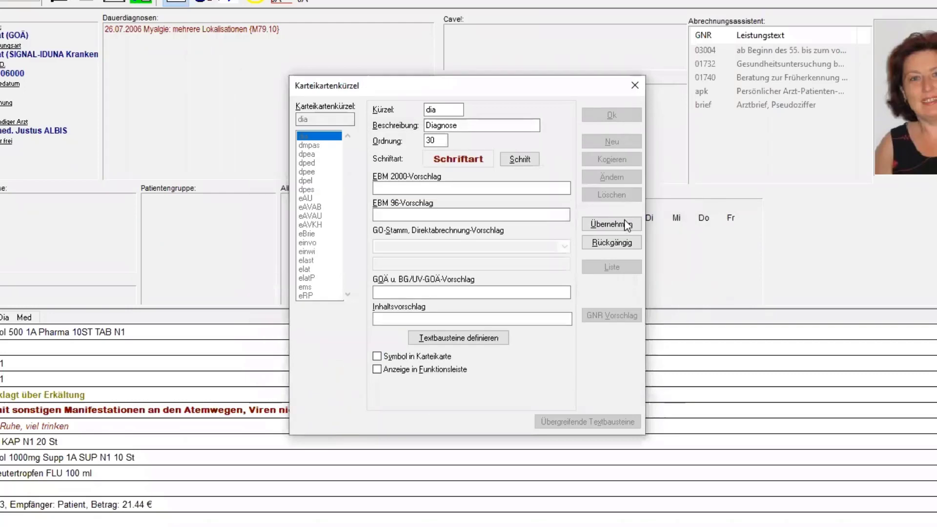
pyautogui.click(612, 224)
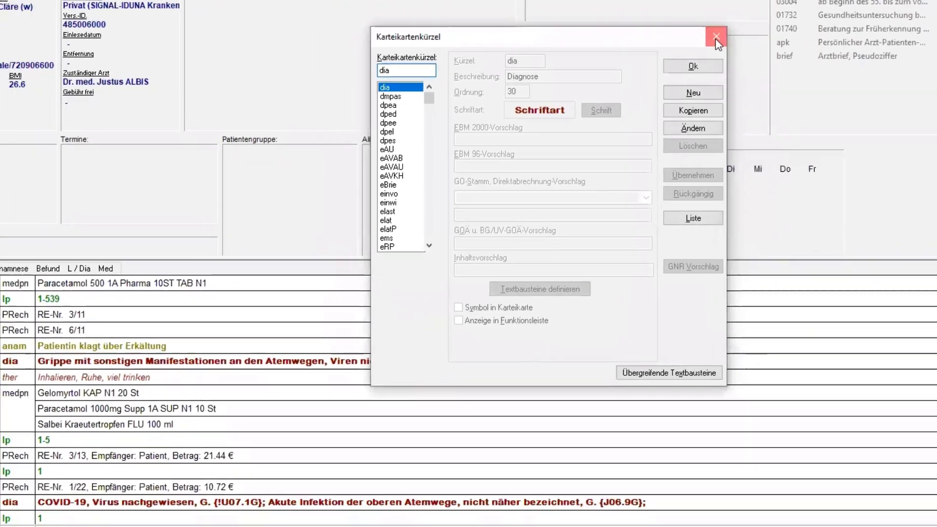
pyautogui.click(635, 86)
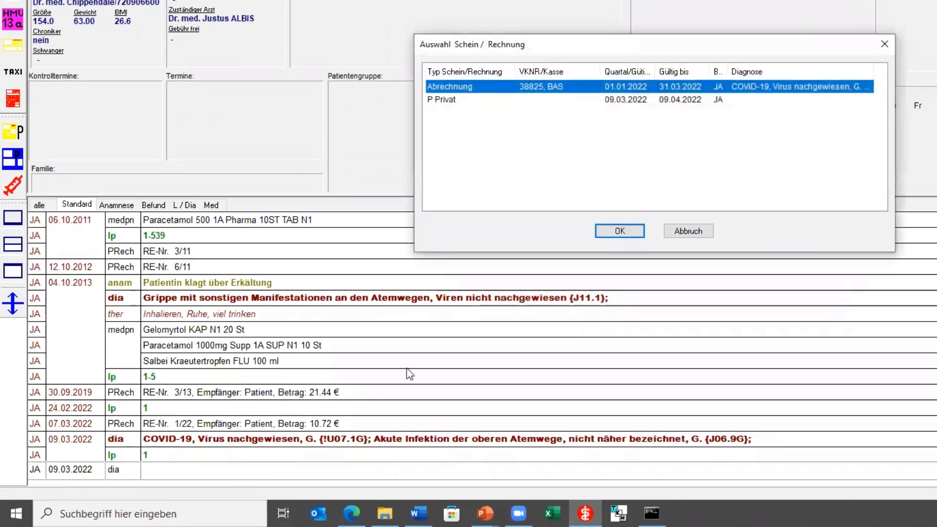
# Step: Abandon the empty dia line and delete the existing COVID-19 dia line of 09.03.2022 from the Karteikarte
pyautogui.press('Return')
pyautogui.press('Escape')
pyautogui.press('Up')
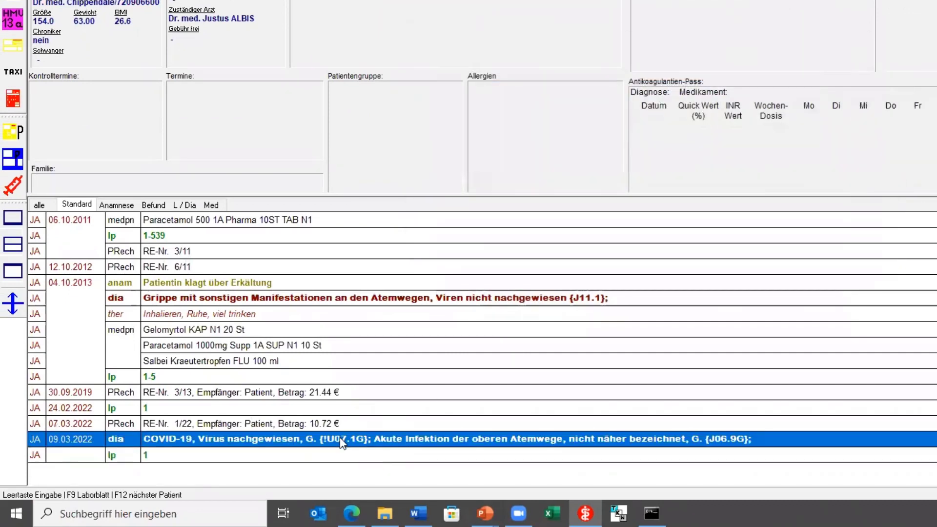
pyautogui.press('Delete')
pyautogui.click(626, 168)
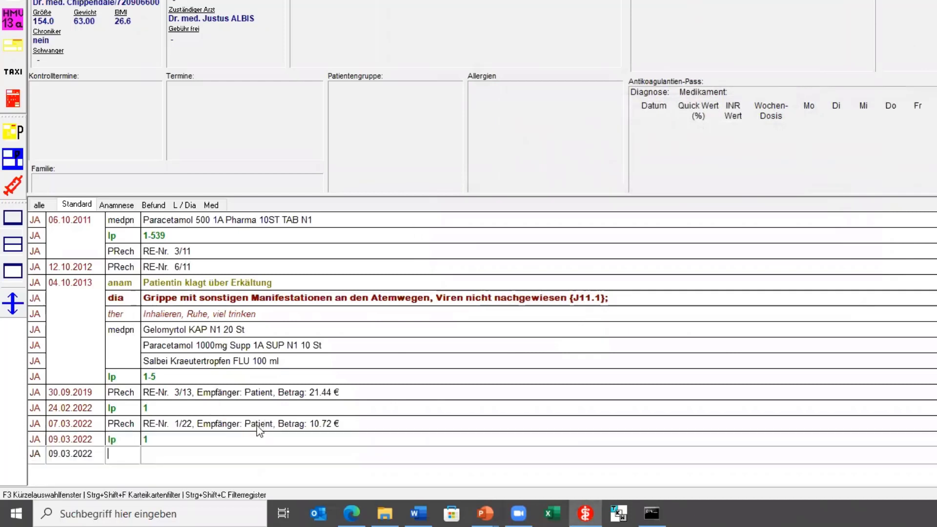
# Step: Enter a dia line for 09.03.2022 and expand the shorthand "cov2" into the stored COVID-19 diagnosis text
pyautogui.write('dia')
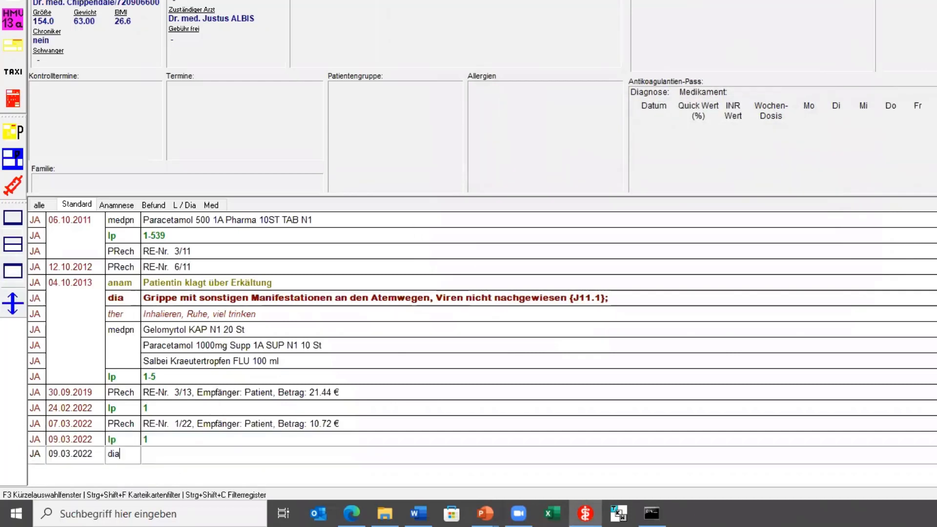
pyautogui.press('Return')
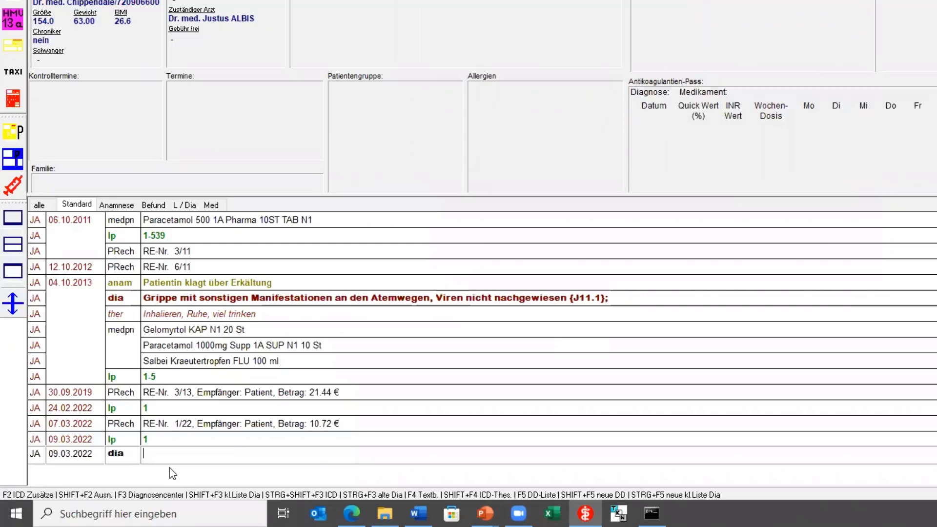
pyautogui.write('cov')
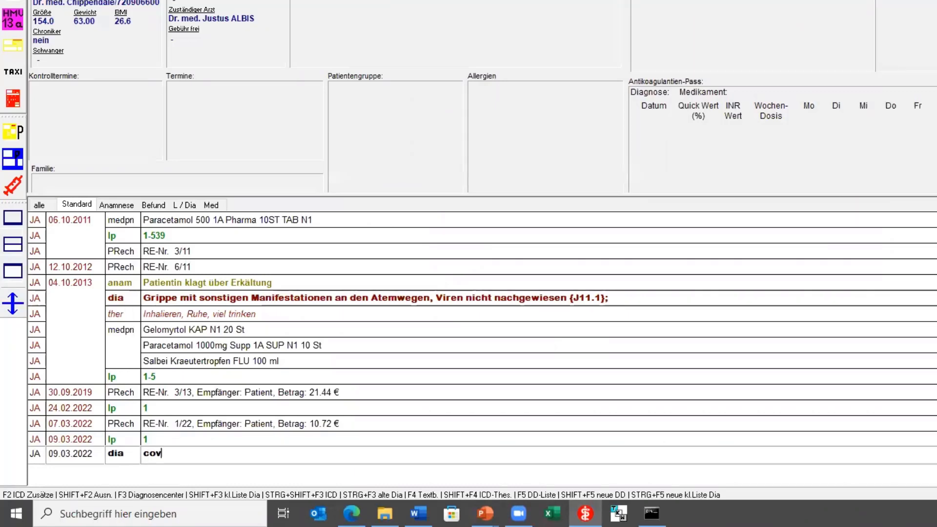
pyautogui.write('2')
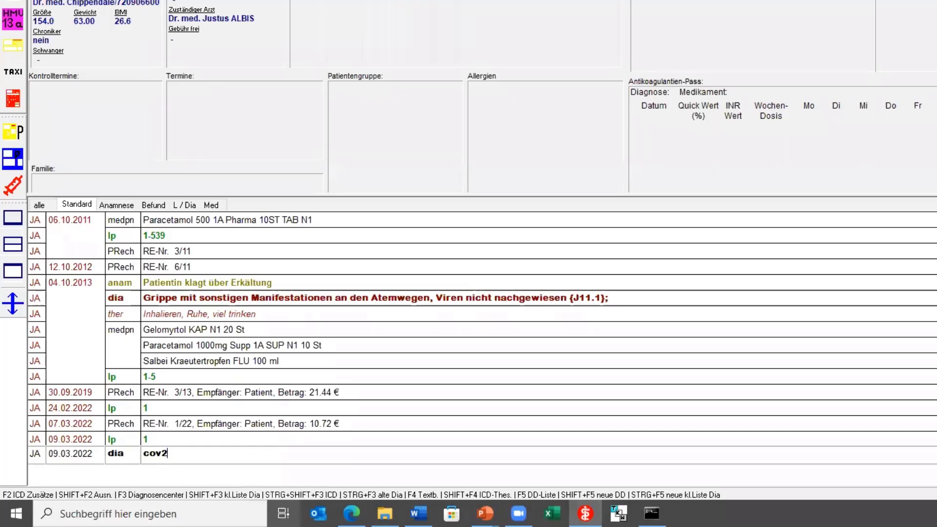
pyautogui.press('space')
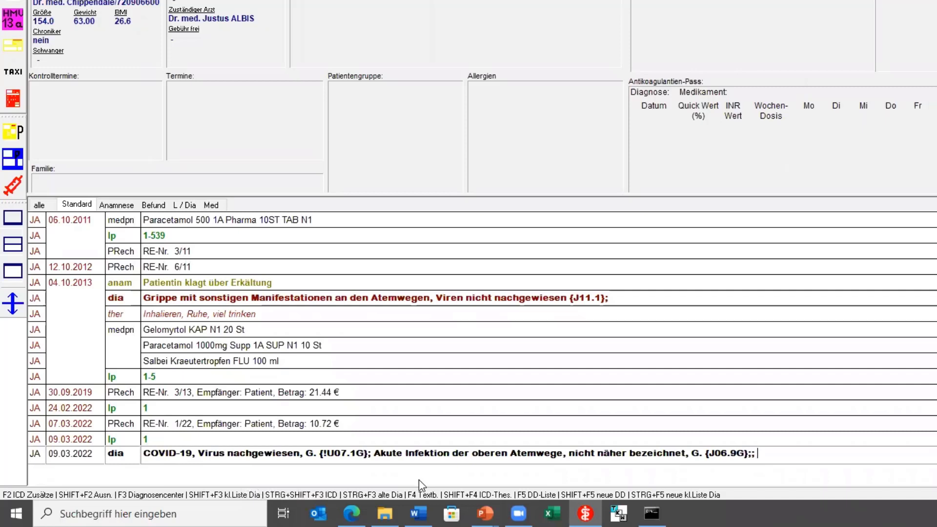
# Step: Discard the unsaved dia line without storing it in the Karteikarte
pyautogui.press('Escape')
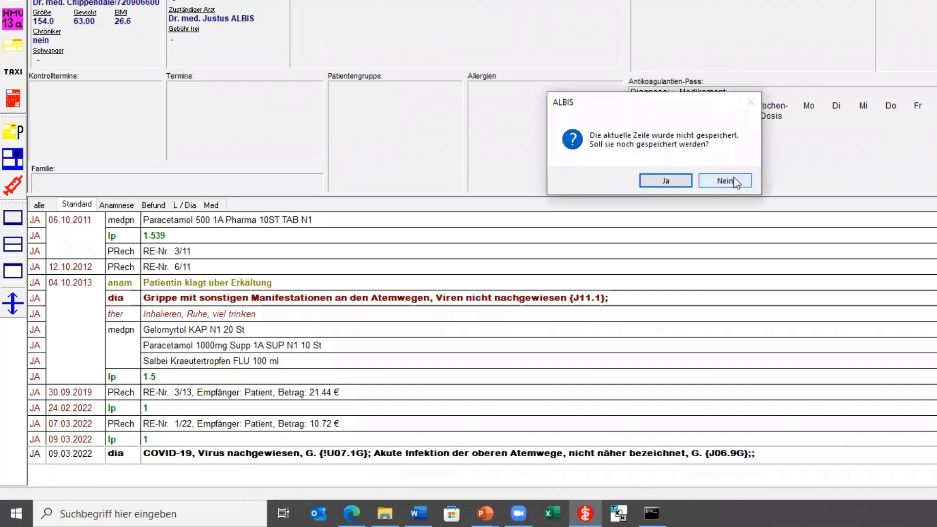
pyautogui.click(735, 180)
pyautogui.click(188, 463)
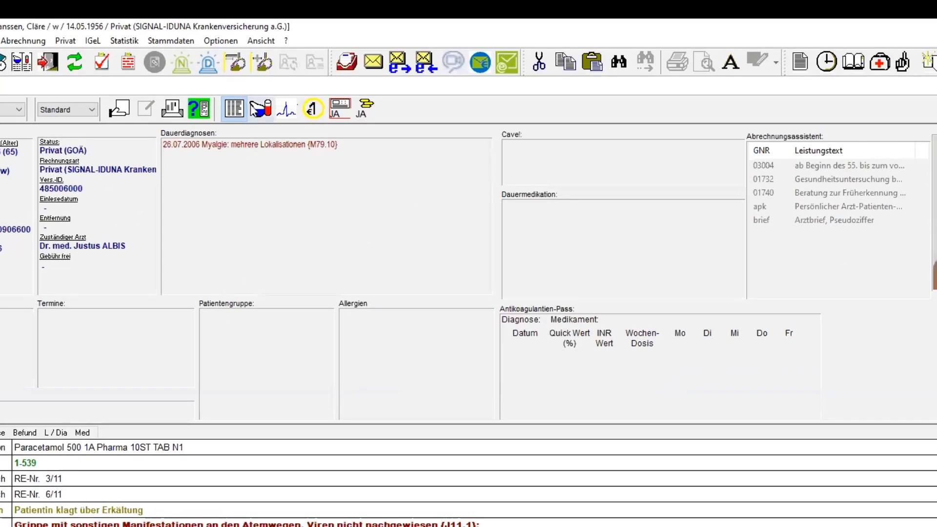
# Step: Hide the Statuszeile of the main window and show it again
pyautogui.click(259, 42)
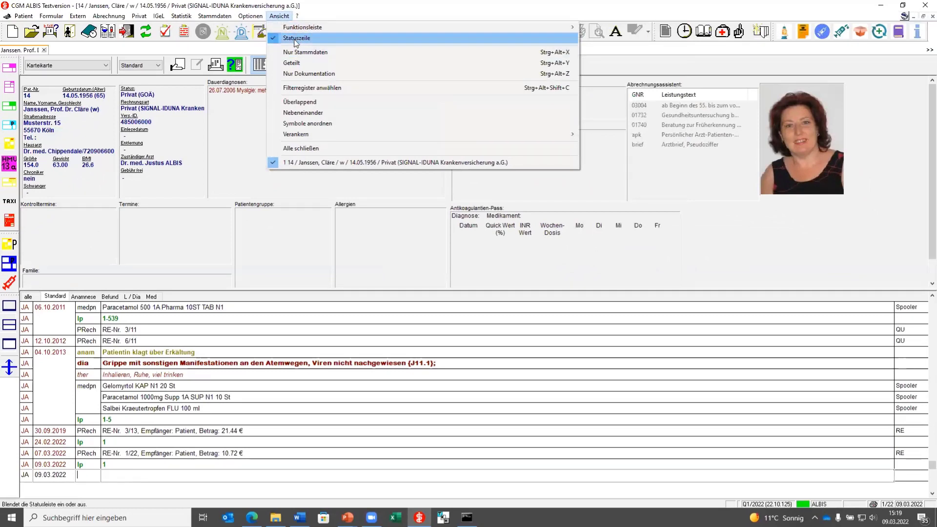
pyautogui.click(294, 40)
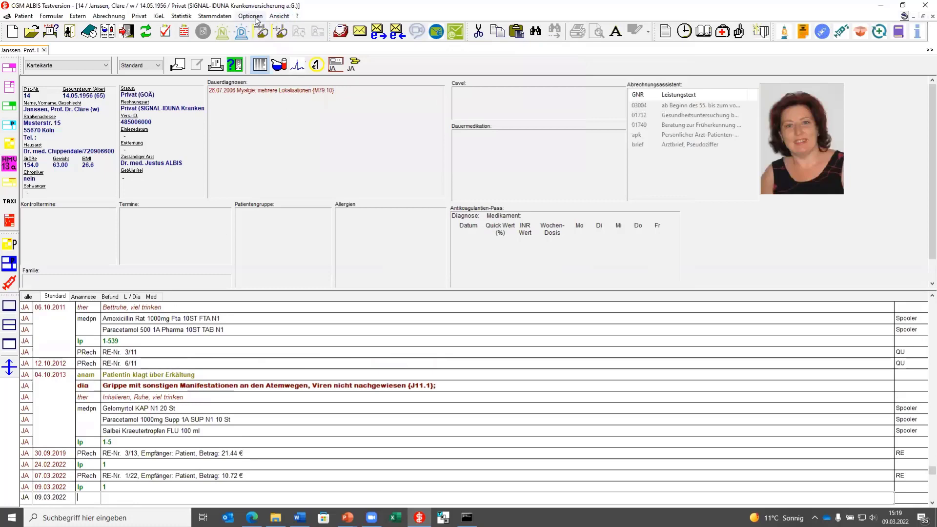
pyautogui.click(279, 17)
pyautogui.click(303, 40)
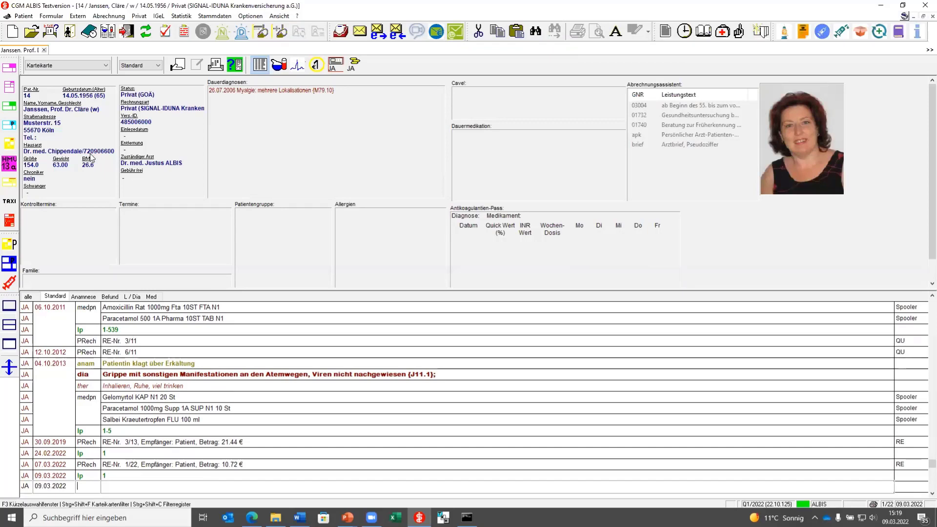
# Step: Open the KVDT-Abrechnung protocols for the ADT data package with only the Fehlerprotokoll Prüfmodul selected
pyautogui.click(78, 16)
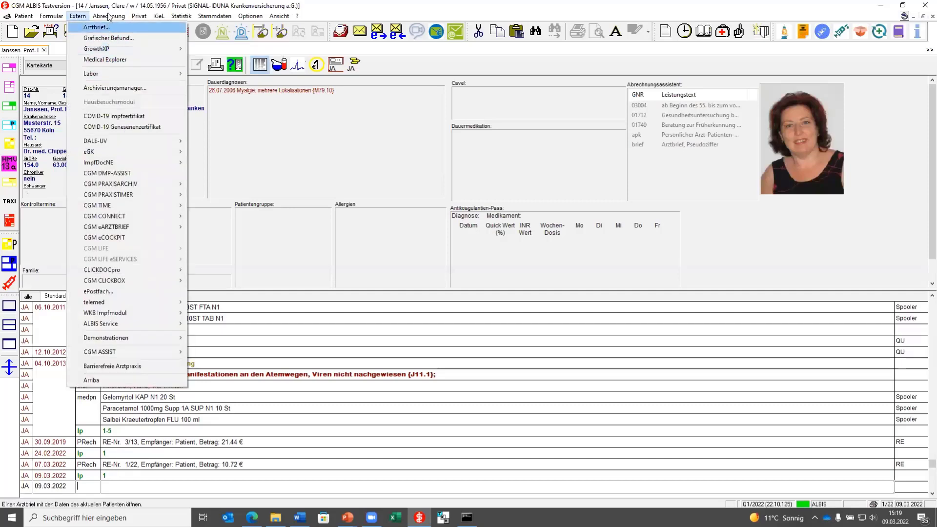
pyautogui.moveTo(108, 16)
pyautogui.click(122, 49)
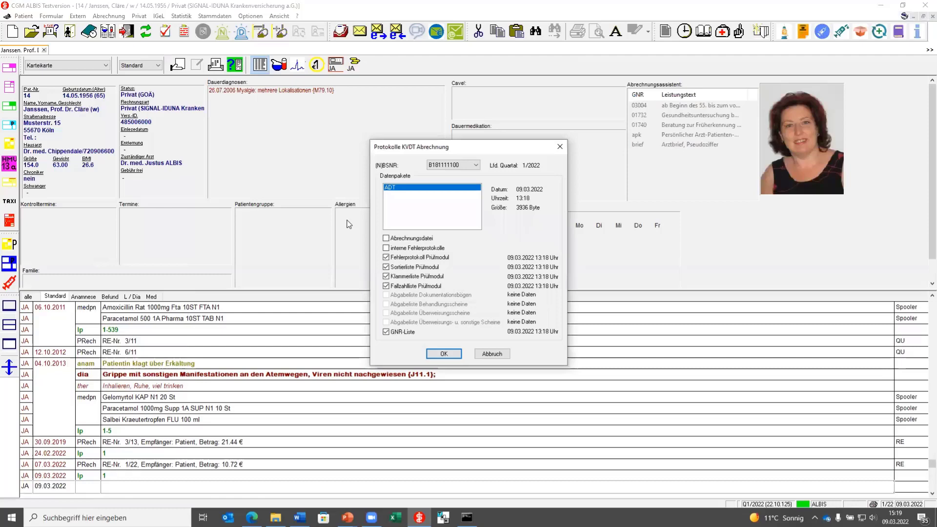
pyautogui.click(387, 267)
pyautogui.click(387, 276)
pyautogui.click(386, 286)
pyautogui.click(386, 332)
pyautogui.click(450, 358)
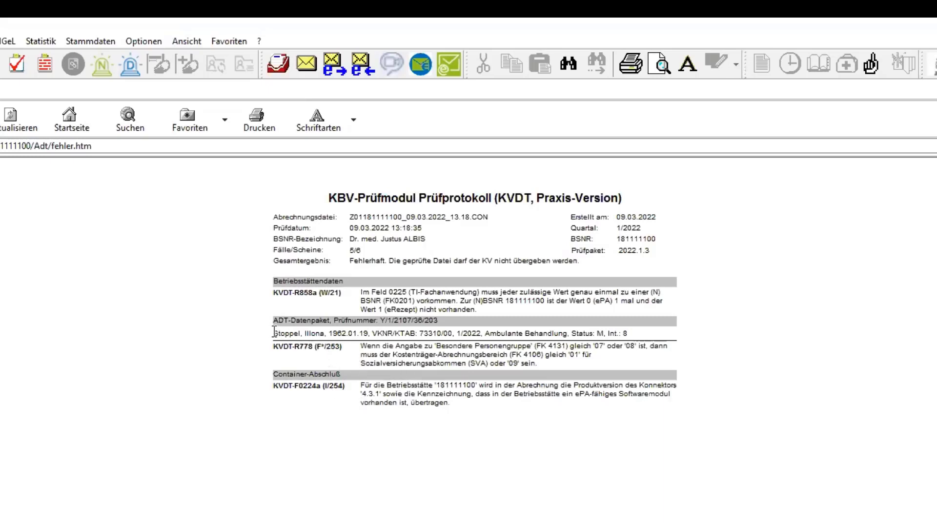
# Step: Examine the flagged patient's entry and the text of error KVDT-R778 in the KBV-Prüfmodul Prüfprotokoll
pyautogui.moveTo(274, 333); pyautogui.dragTo(455, 335)
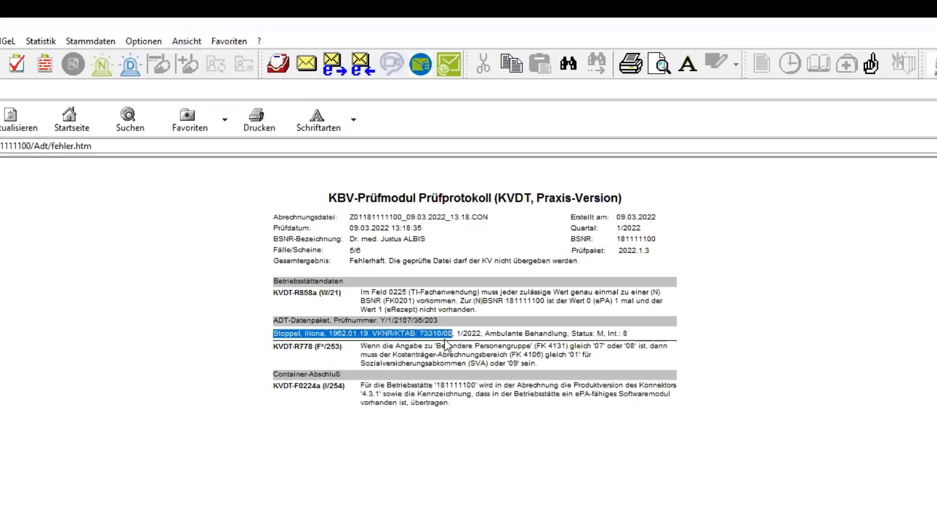
pyautogui.moveTo(629, 335); pyautogui.dragTo(607, 335)
pyautogui.click(618, 345)
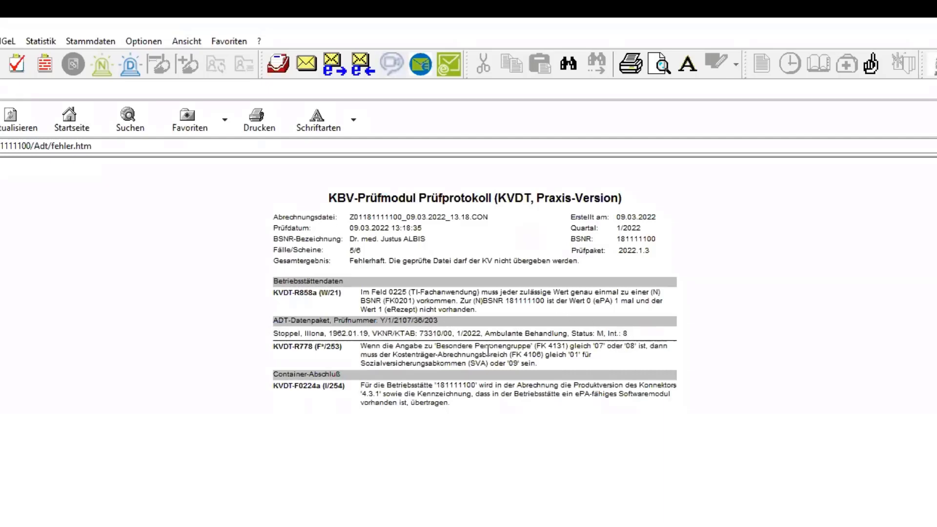
pyautogui.moveTo(361, 346); pyautogui.dragTo(537, 367)
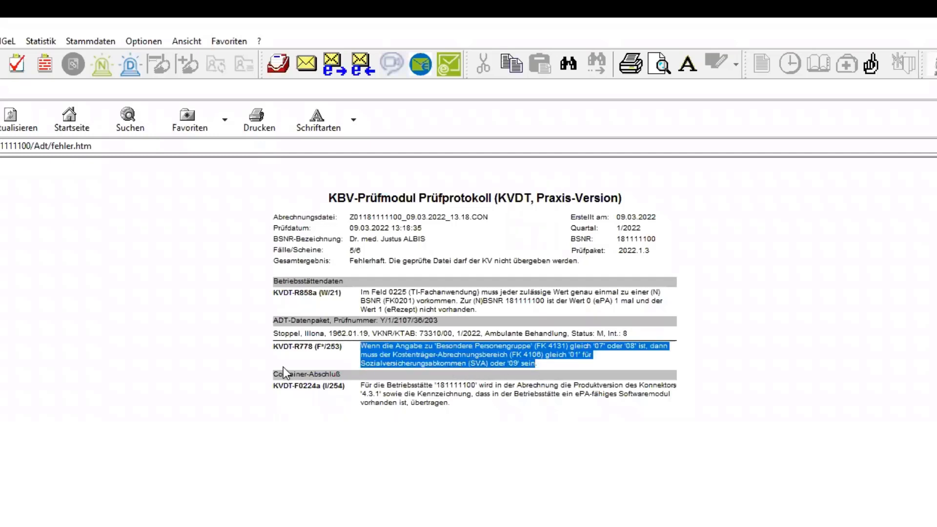
pyautogui.click(307, 357)
pyautogui.moveTo(283, 333); pyautogui.dragTo(325, 333)
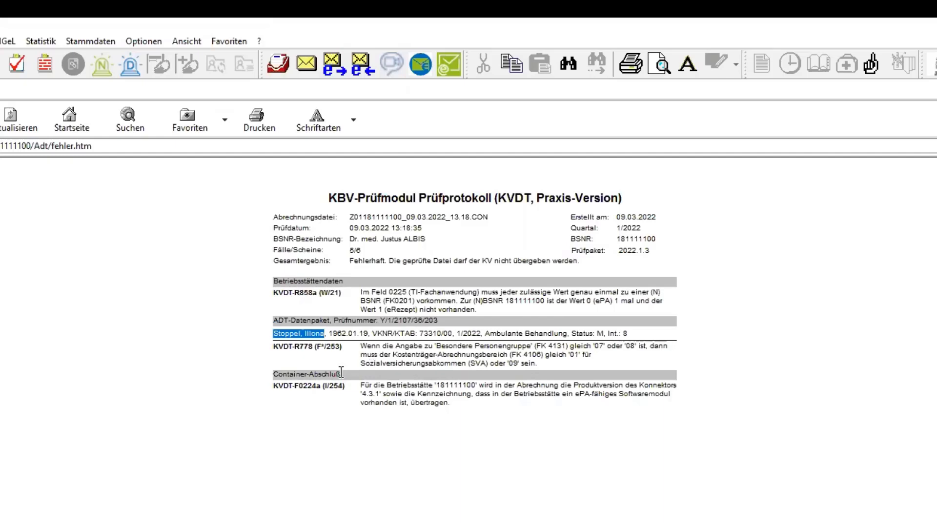
# Step: Open the record of the patient flagged in the Fehlerprotokoll by patient number and acknowledge the Cave notice
pyautogui.press('F3')
pyautogui.write('8')
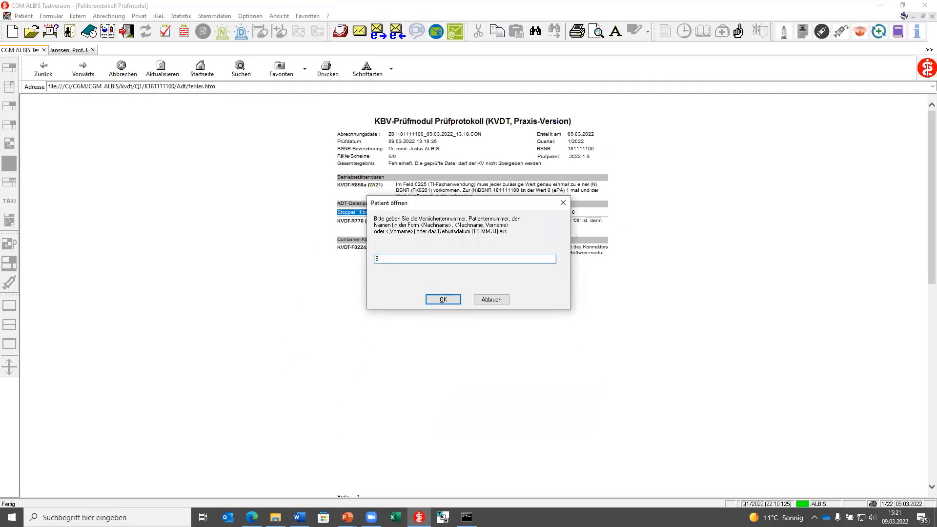
pyautogui.press('Return')
pyautogui.click(494, 284)
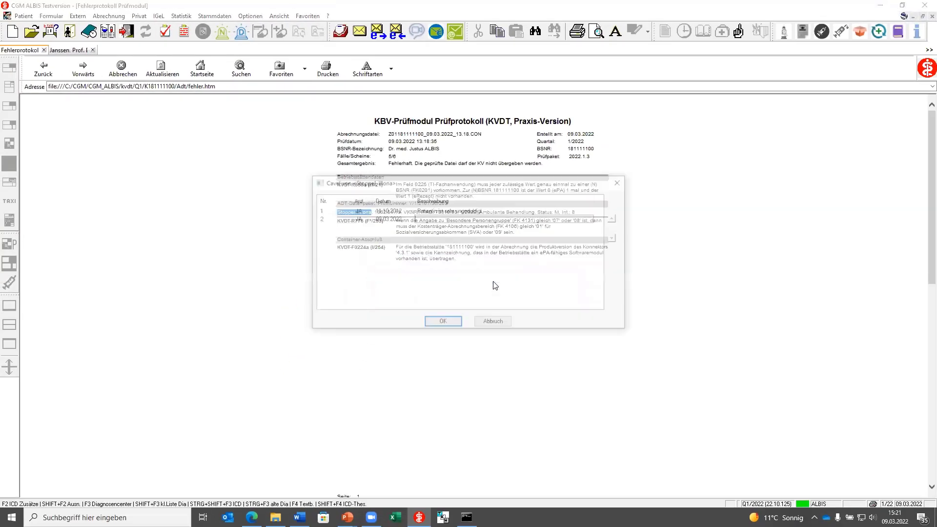
pyautogui.click(443, 323)
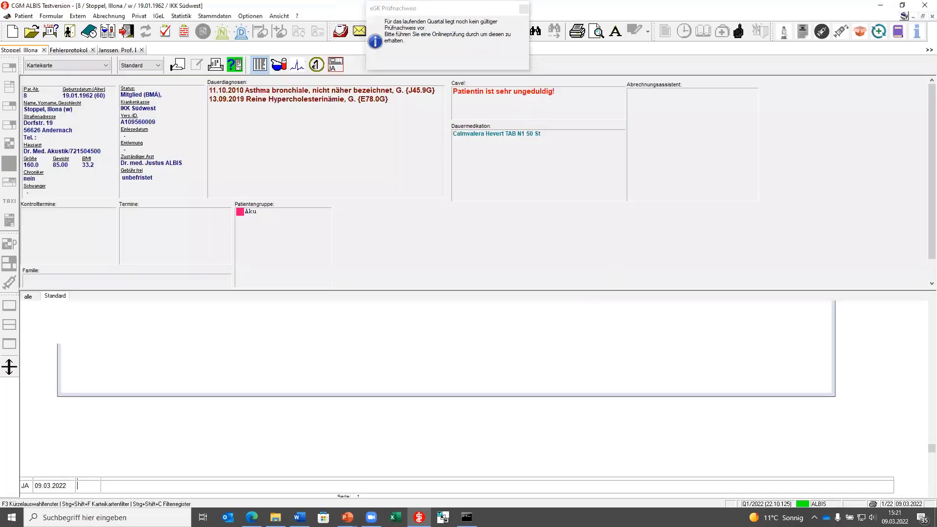
# Step: Set the Kostenträger-Abrechnungsbereich of the patient's 1/22 Schein to 01 Sozialversicherungsabkommen (SVA), save it and close the Fehlerprotokoll
pyautogui.click(340, 69)
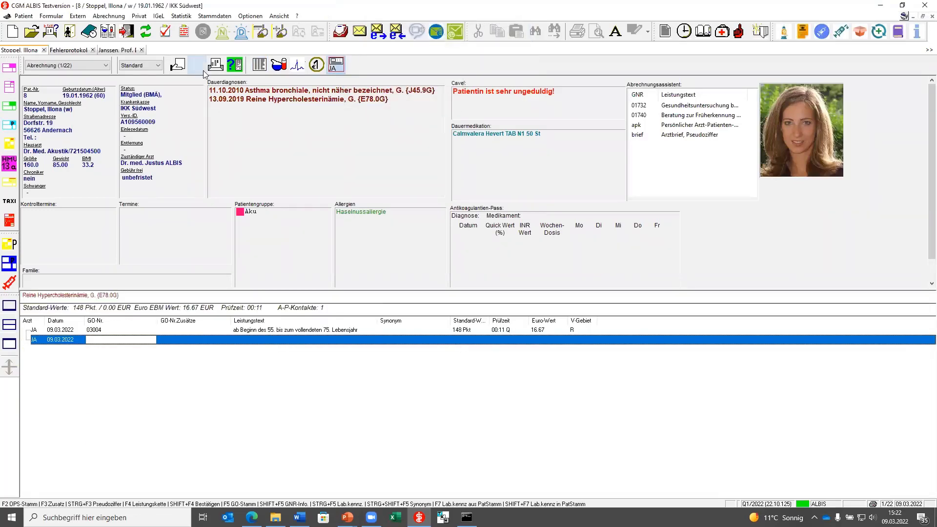
pyautogui.click(195, 66)
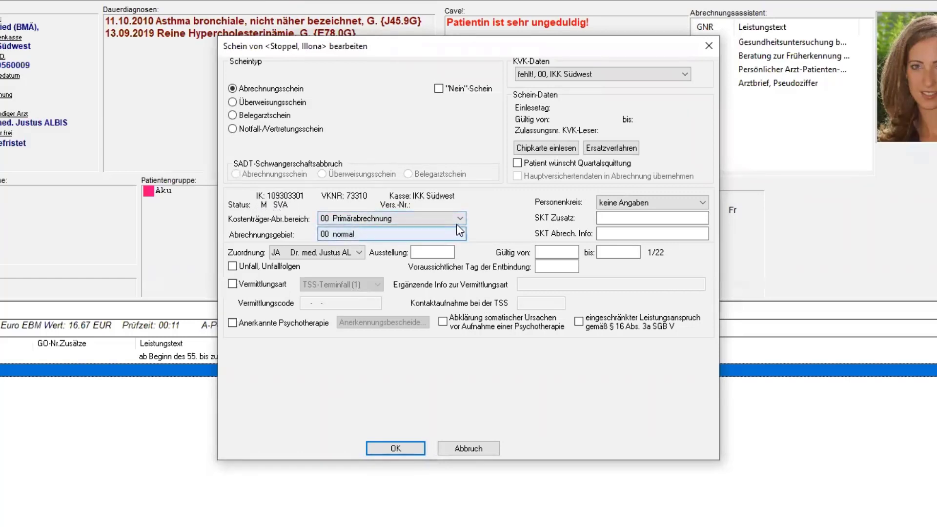
pyautogui.click(442, 219)
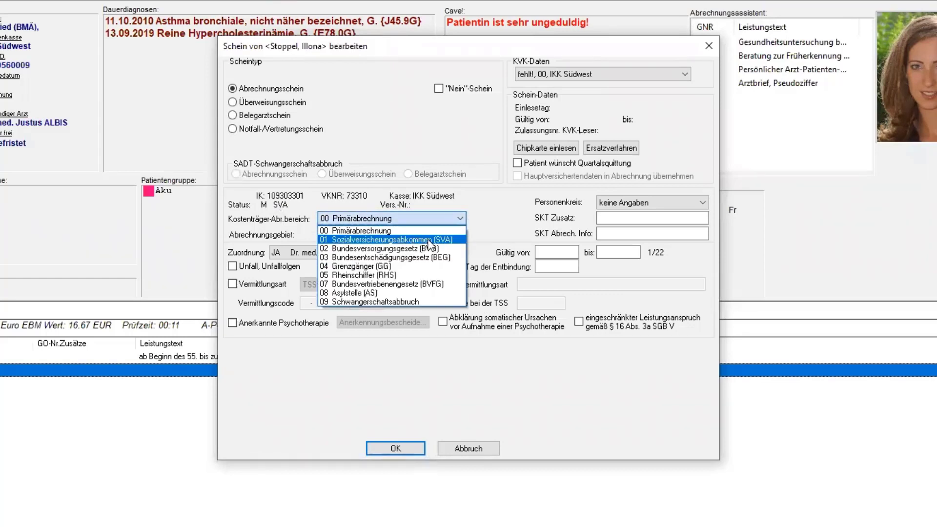
pyautogui.click(430, 239)
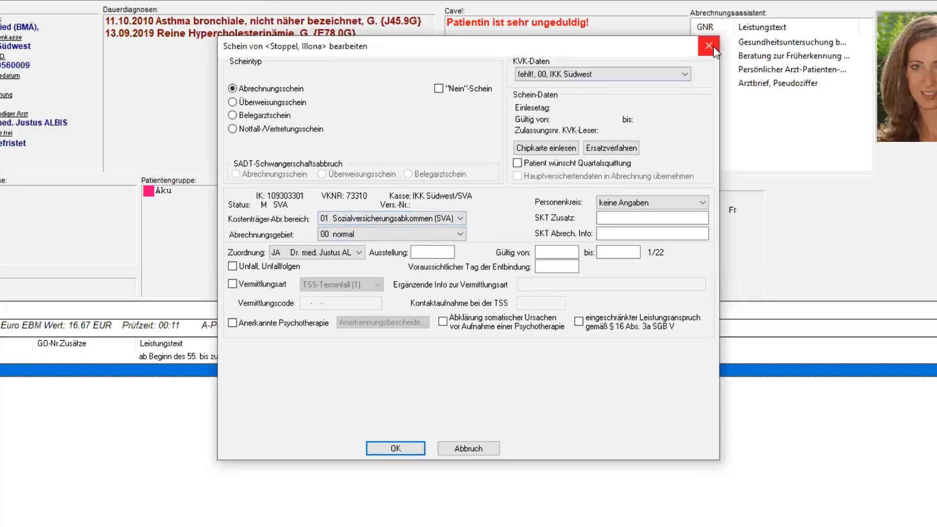
pyautogui.click(390, 448)
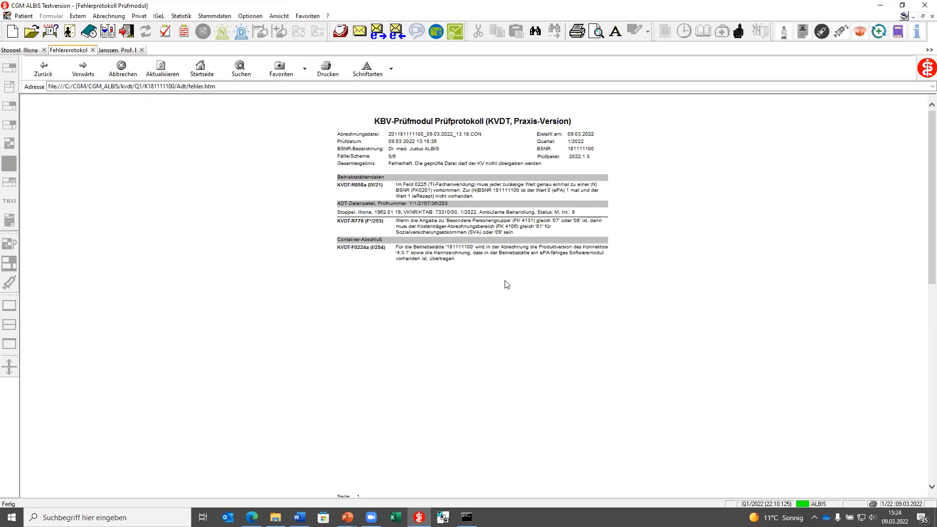
pyautogui.click(93, 50)
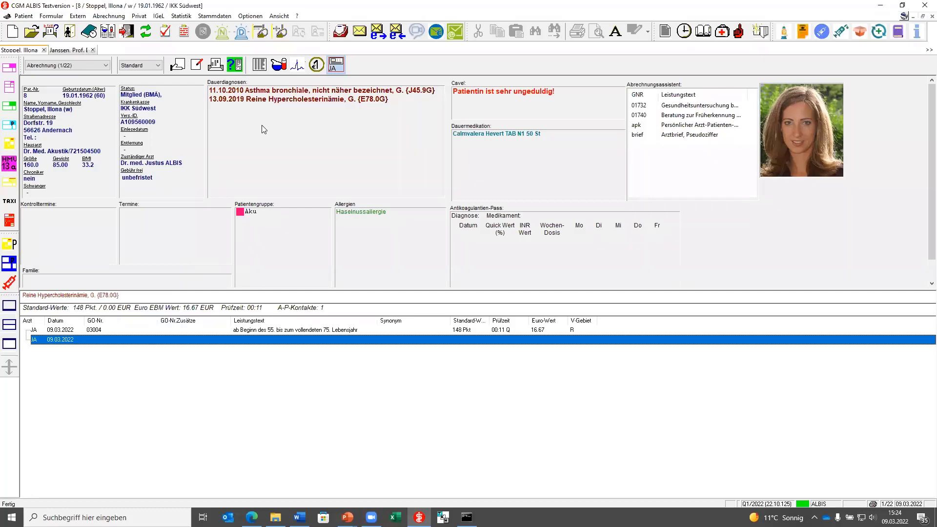
# Step: Open the Formulare options and search for "m10" until the form Überweisung Labor (M10) is selected
pyautogui.click(258, 17)
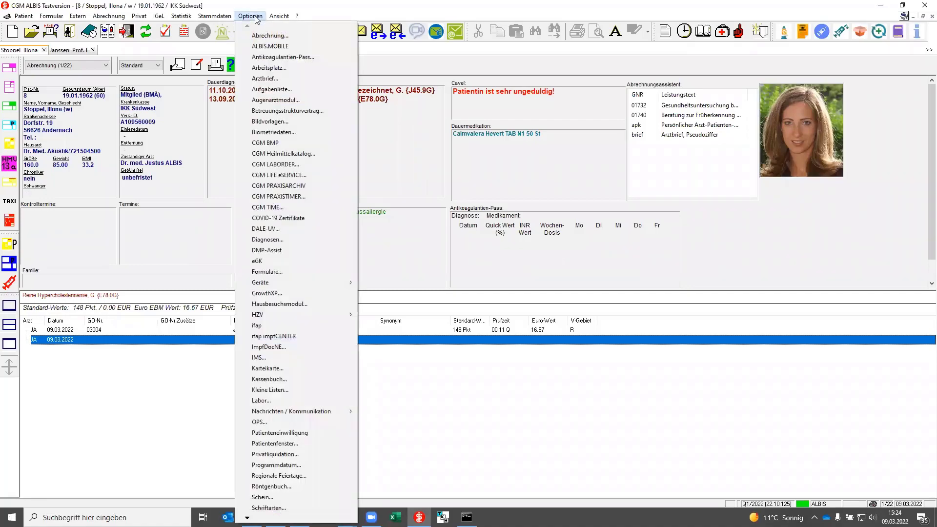
pyautogui.click(275, 272)
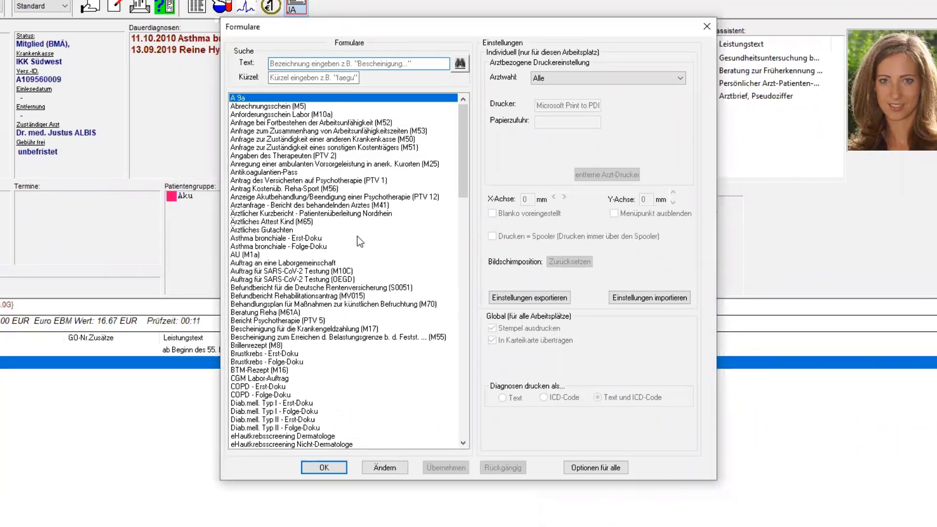
pyautogui.click(279, 62)
pyautogui.write('m')
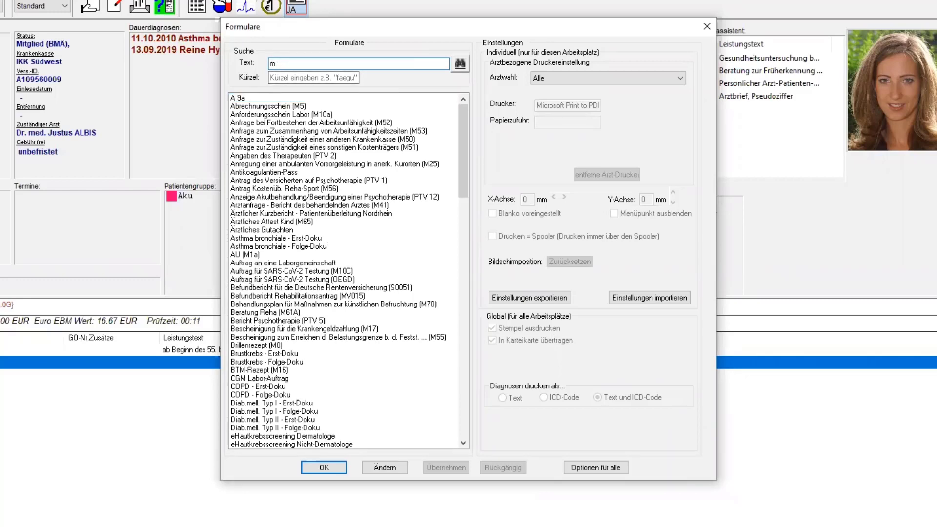
pyautogui.write('10')
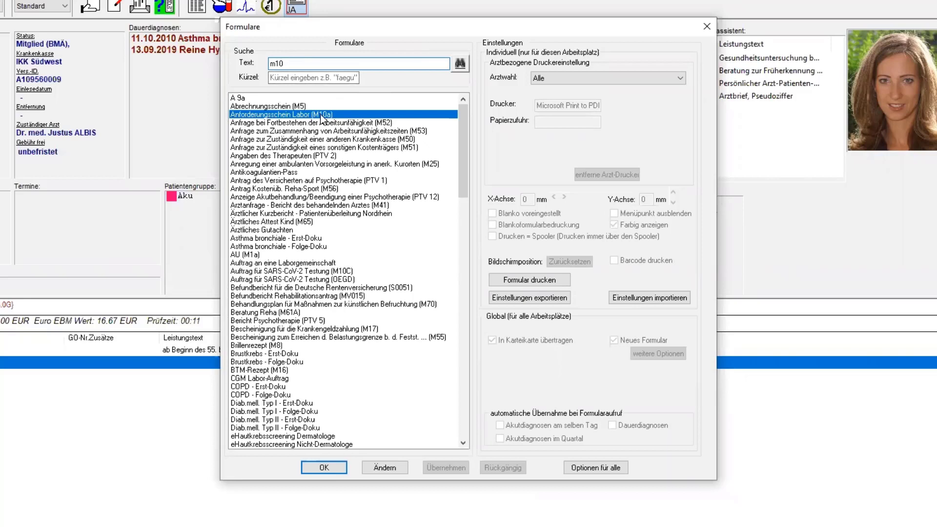
pyautogui.click(460, 64)
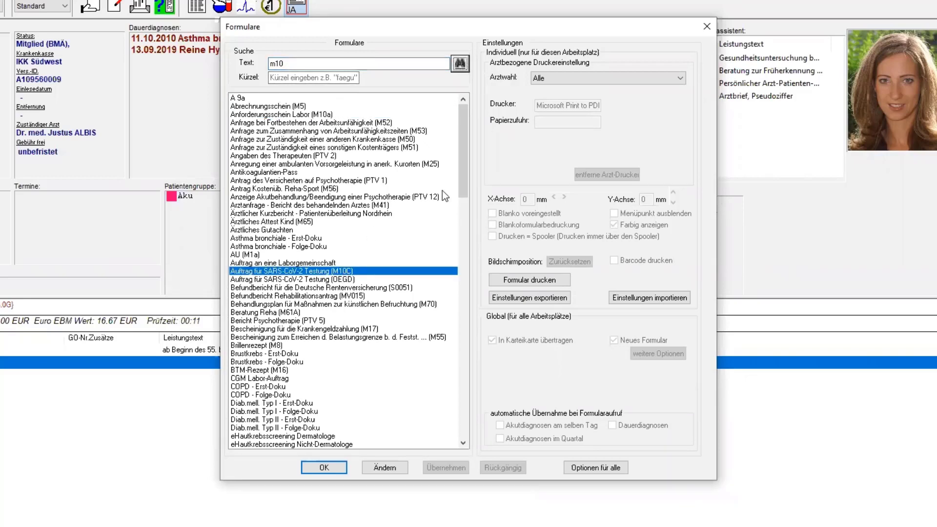
pyautogui.click(461, 64)
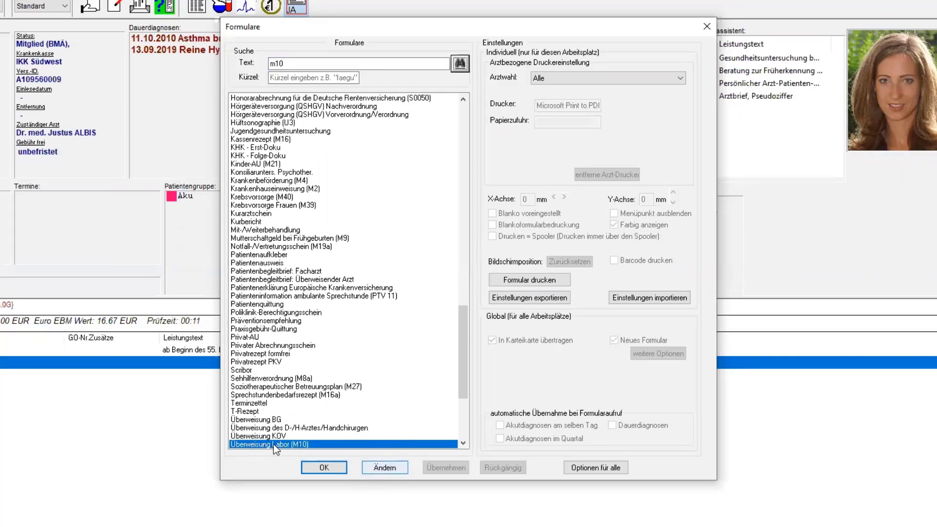
# Step: Start changing the settings of Überweisung Labor (M10) and set its printer to hp LaserJet 1320 PCL 5
pyautogui.click(385, 467)
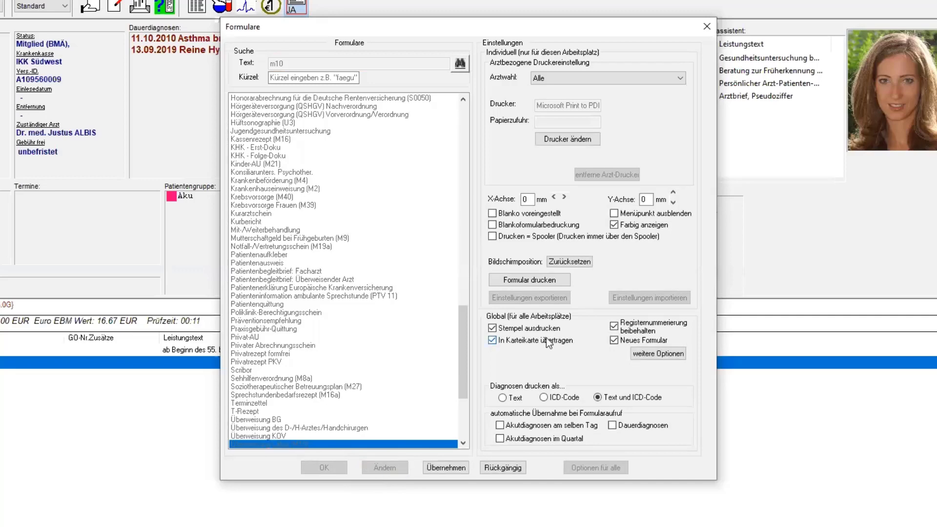
pyautogui.click(564, 141)
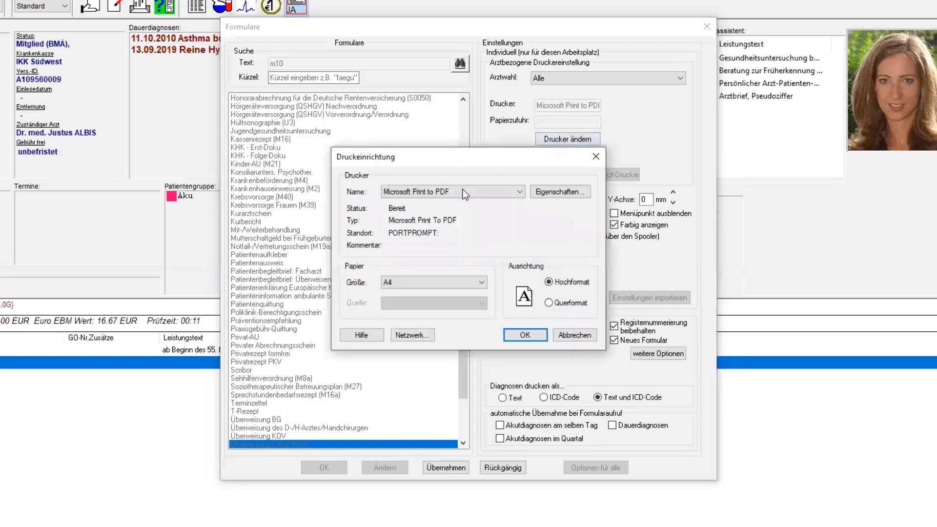
pyautogui.click(494, 192)
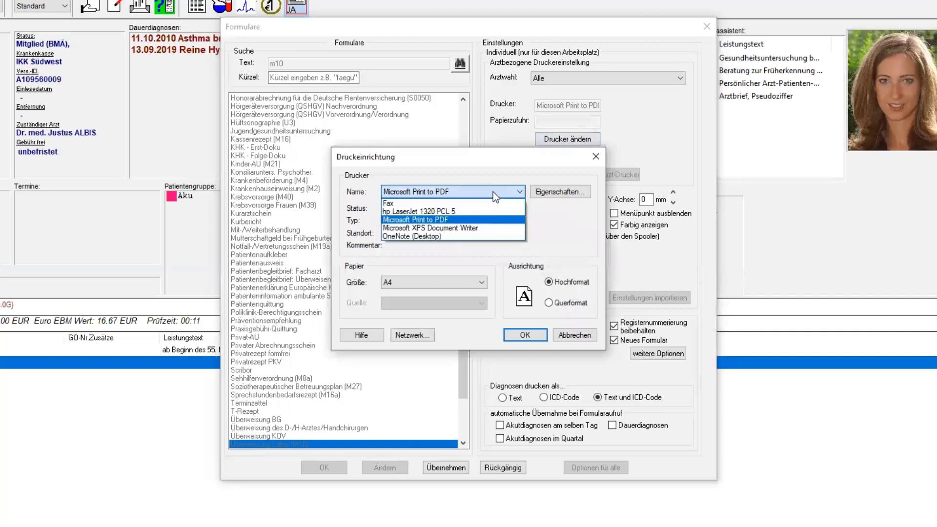
pyautogui.click(444, 212)
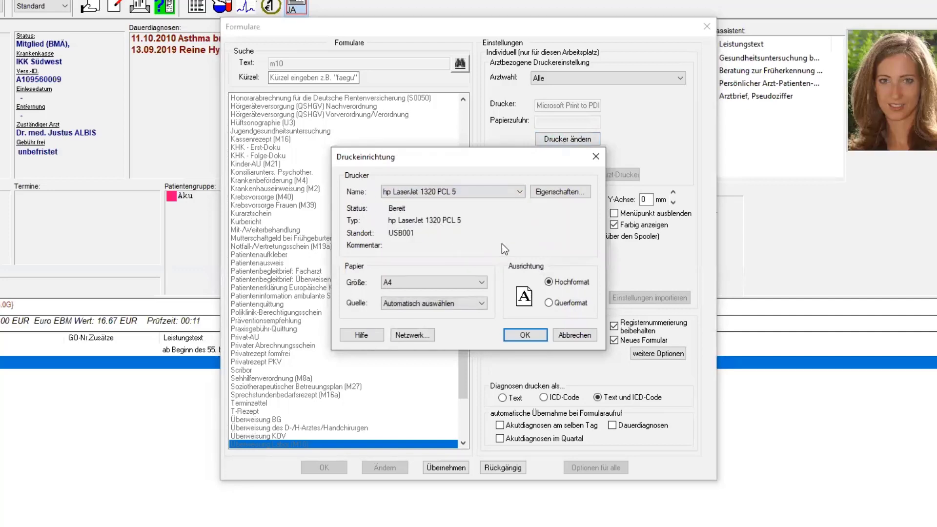
pyautogui.click(523, 336)
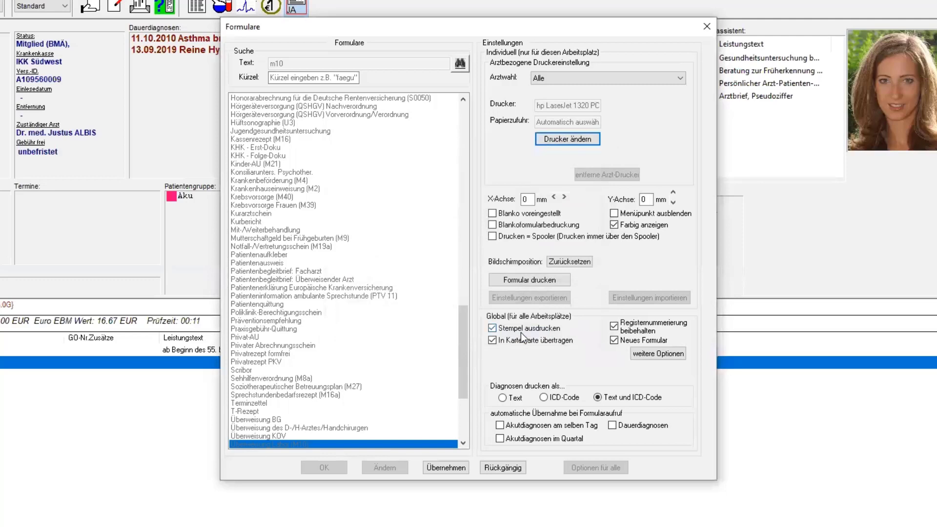
# Step: Set the paper source of the M10 form's printer to Fach 3 and go to the X-Achse offset
pyautogui.click(573, 140)
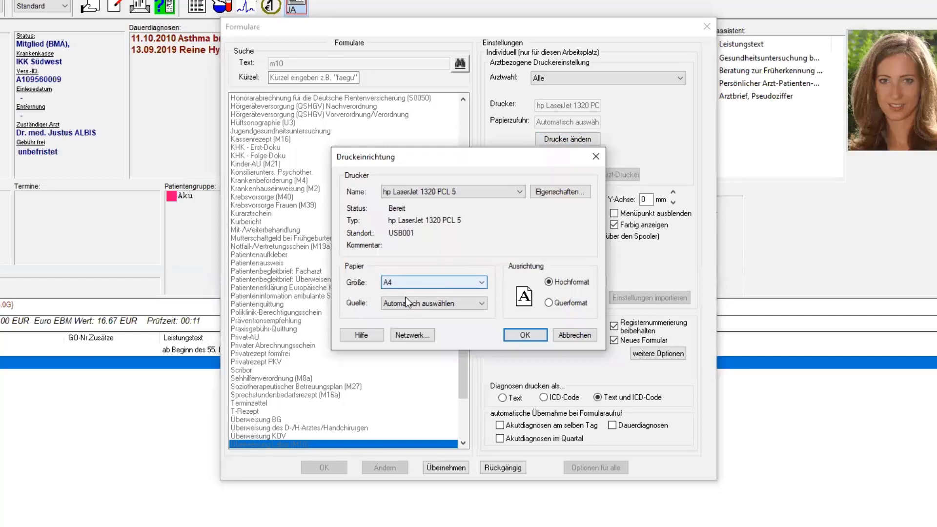
pyautogui.click(462, 304)
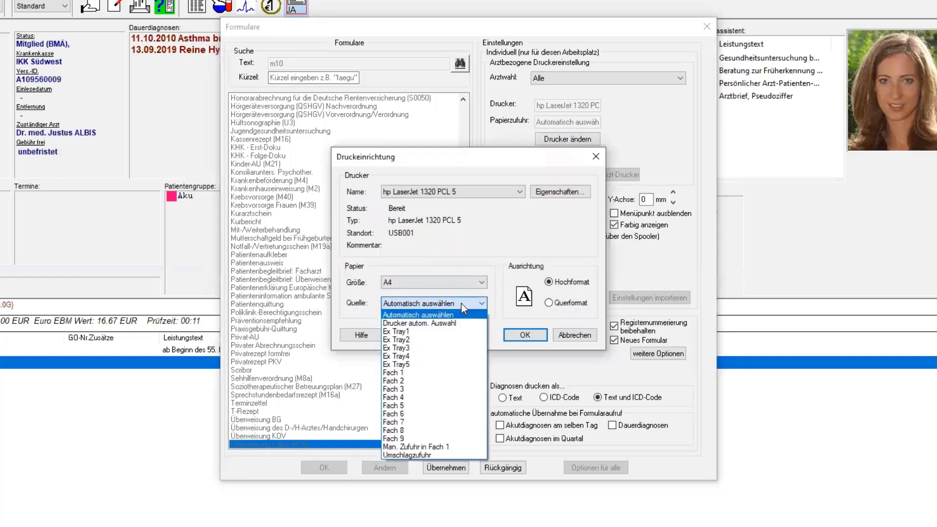
pyautogui.click(430, 389)
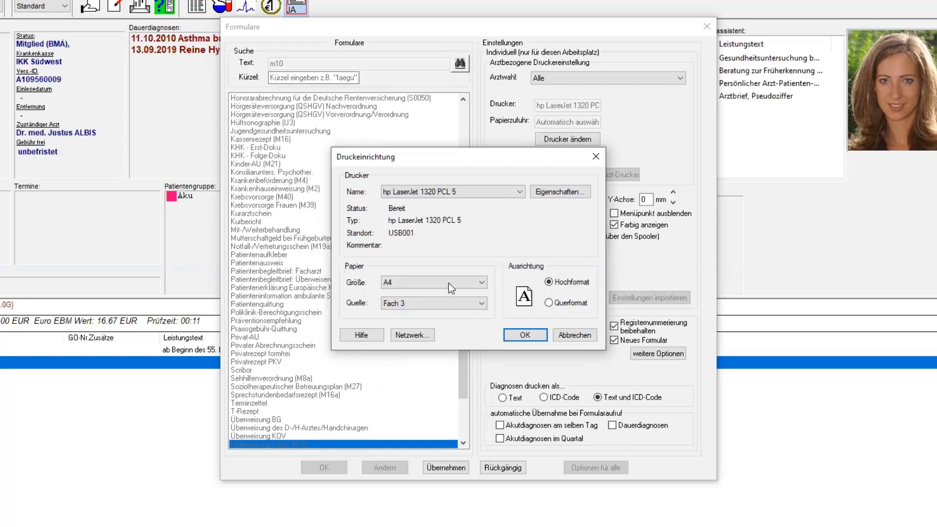
pyautogui.click(518, 335)
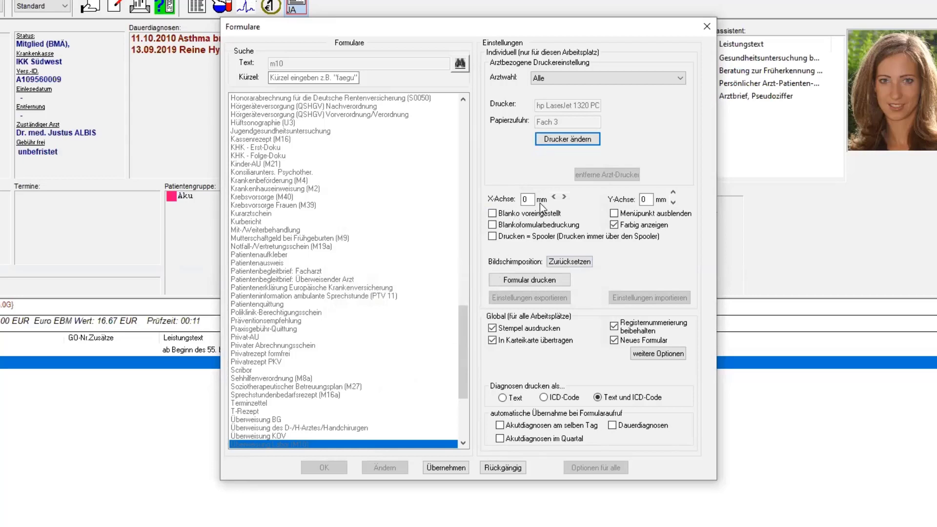
pyautogui.click(521, 201)
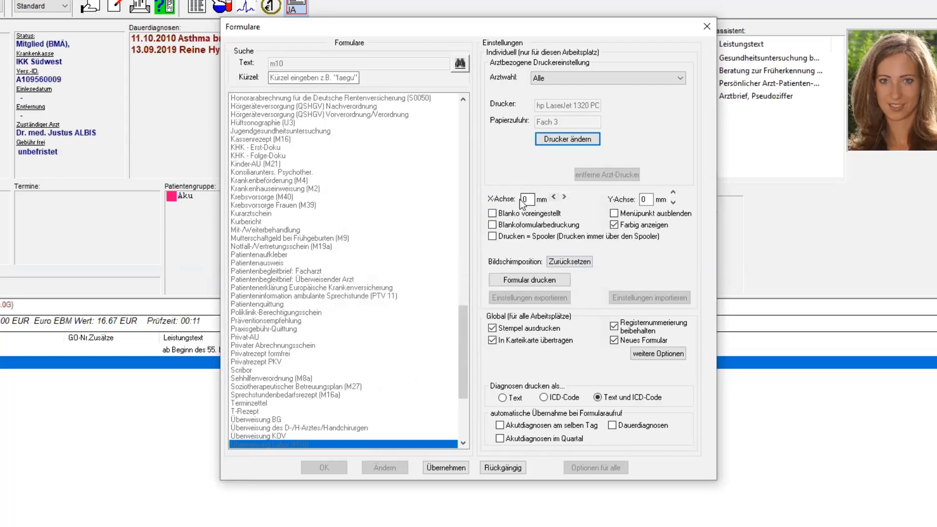
# Step: Check the X- and Y-axis offsets and the additional options of the M10 form, and apply its print settings
pyautogui.click(642, 200)
pyautogui.click(555, 197)
pyautogui.click(555, 197)
pyautogui.click(660, 357)
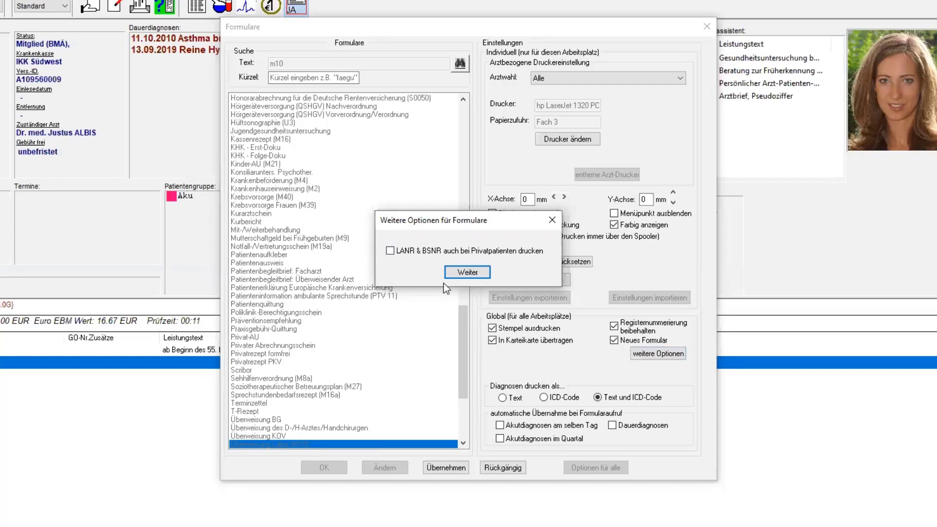
pyautogui.click(552, 220)
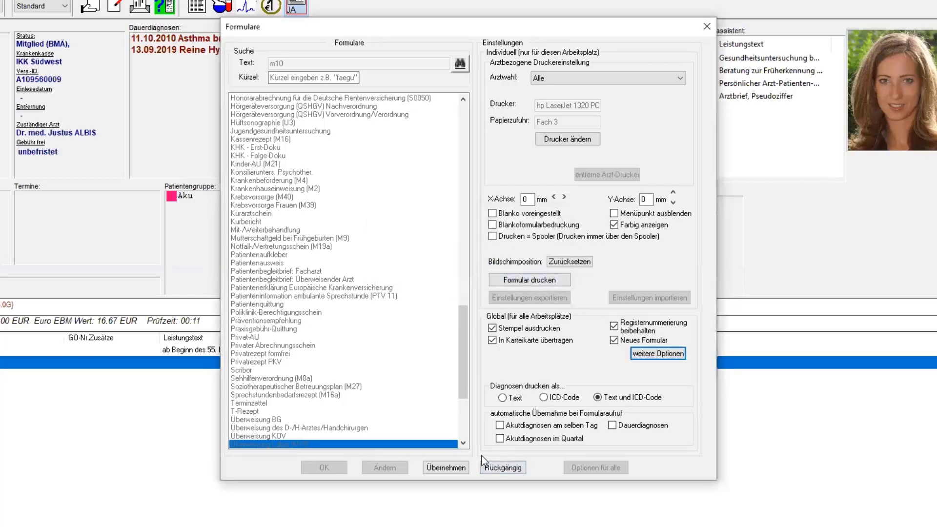
pyautogui.click(440, 467)
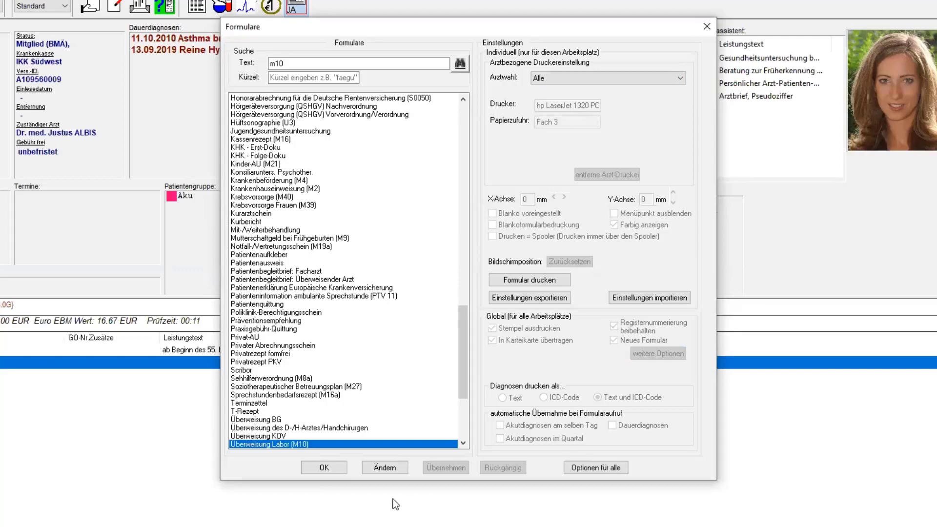
# Step: Reopen the M10 form settings for changes and assign the Fax printer to the doctor with code JA
pyautogui.click(390, 468)
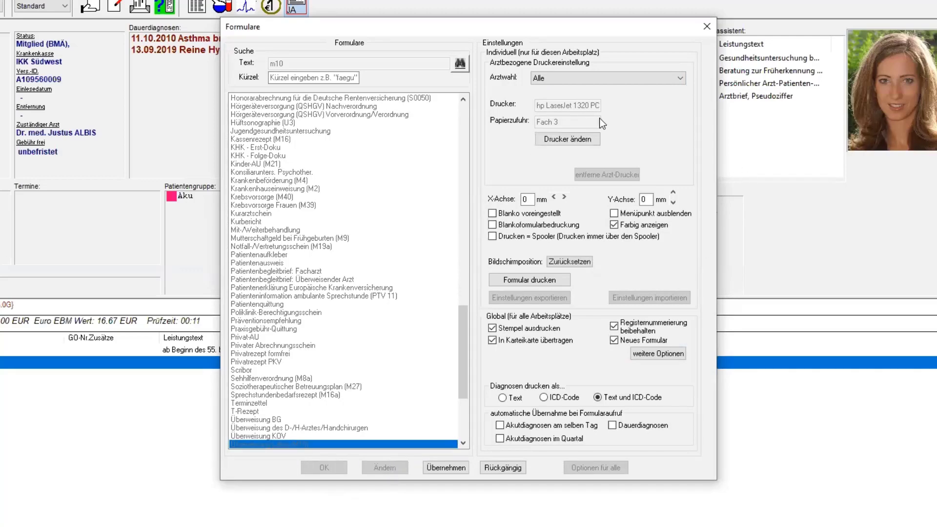
pyautogui.click(681, 74)
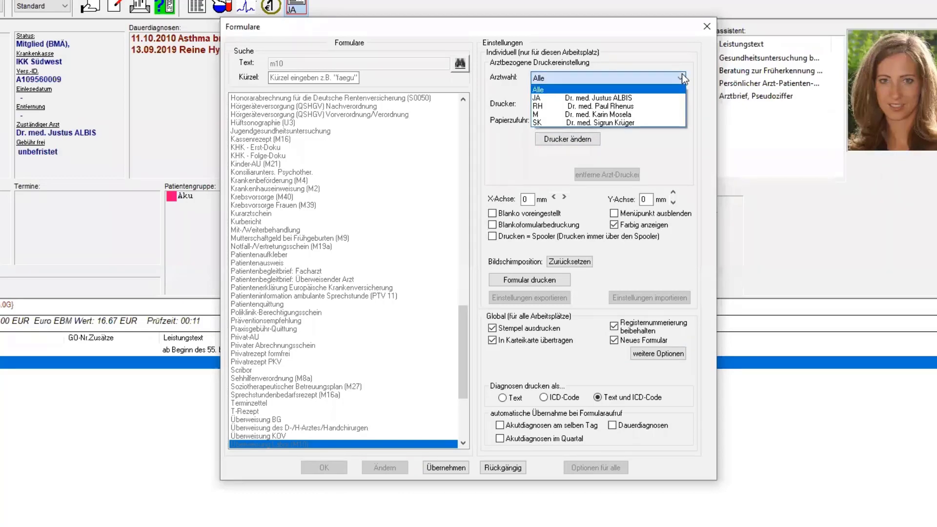
pyautogui.click(548, 98)
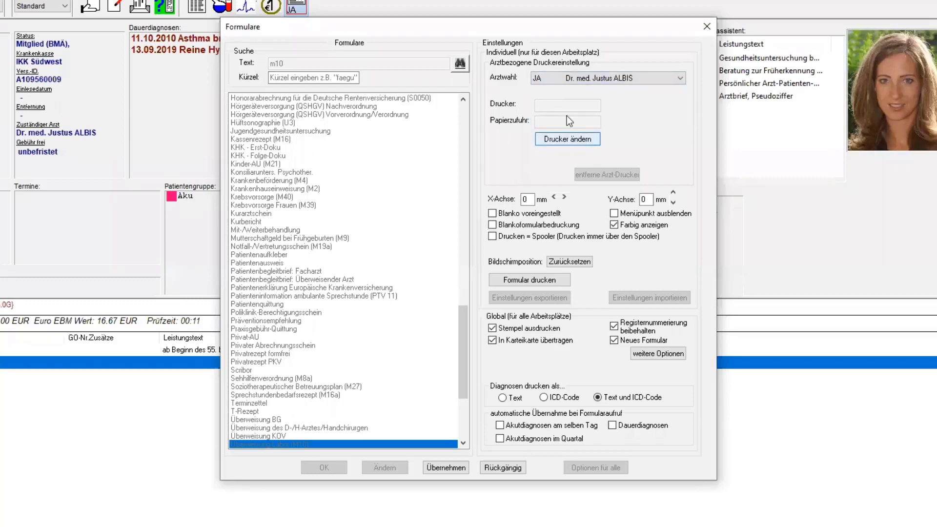
pyautogui.click(574, 142)
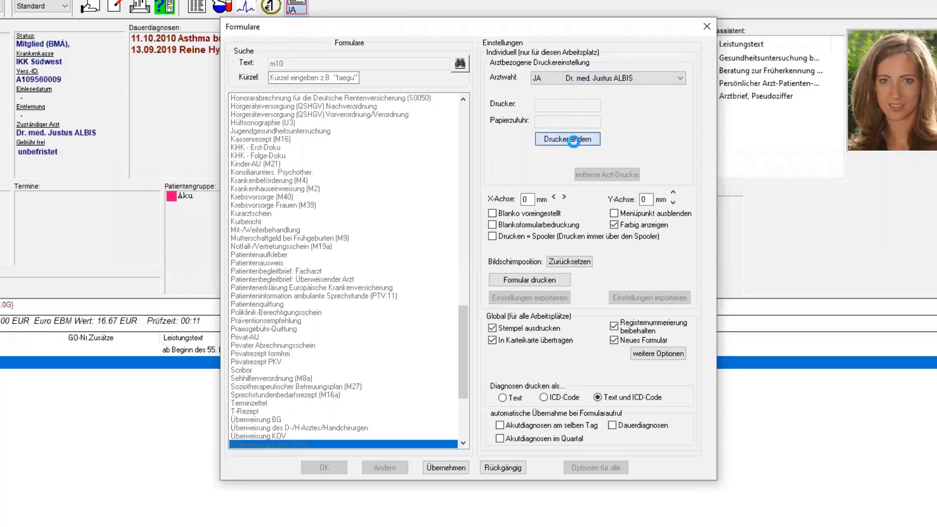
pyautogui.click(452, 191)
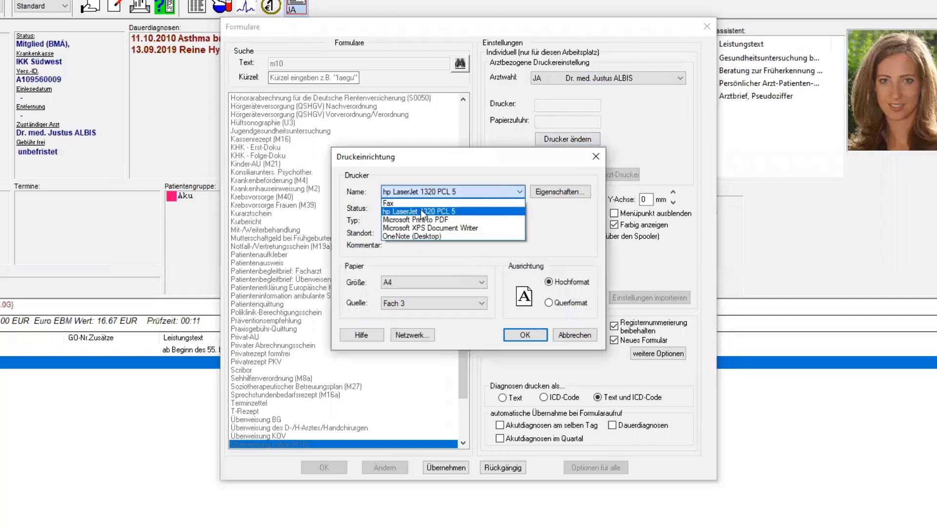
pyautogui.click(430, 203)
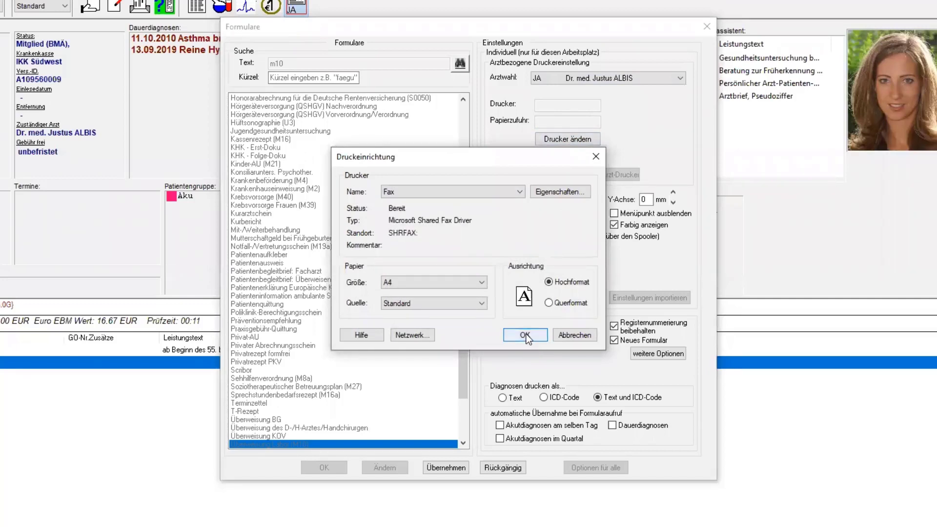
pyautogui.click(525, 335)
# Step: Assign Microsoft Print to PDF as the M10 form's printer for the doctor with code RH
pyautogui.click(593, 77)
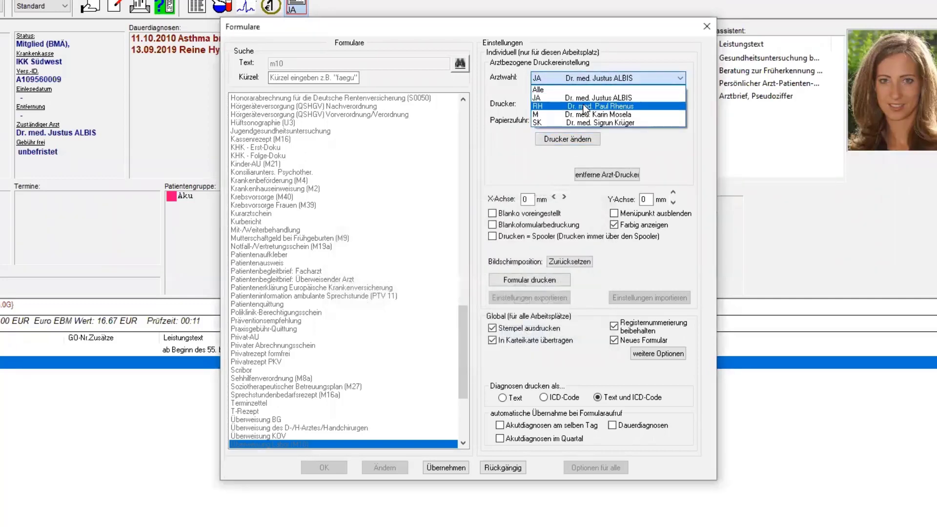
pyautogui.click(586, 106)
pyautogui.click(576, 139)
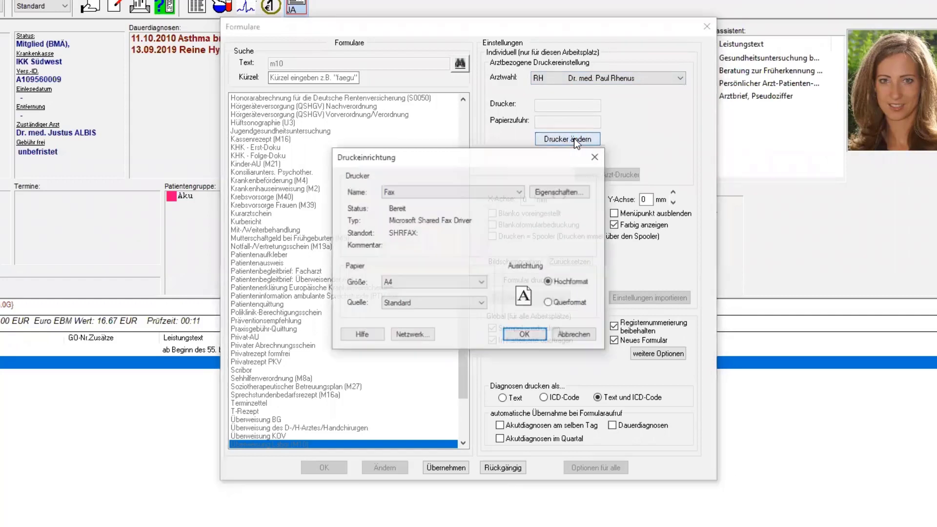
pyautogui.click(492, 191)
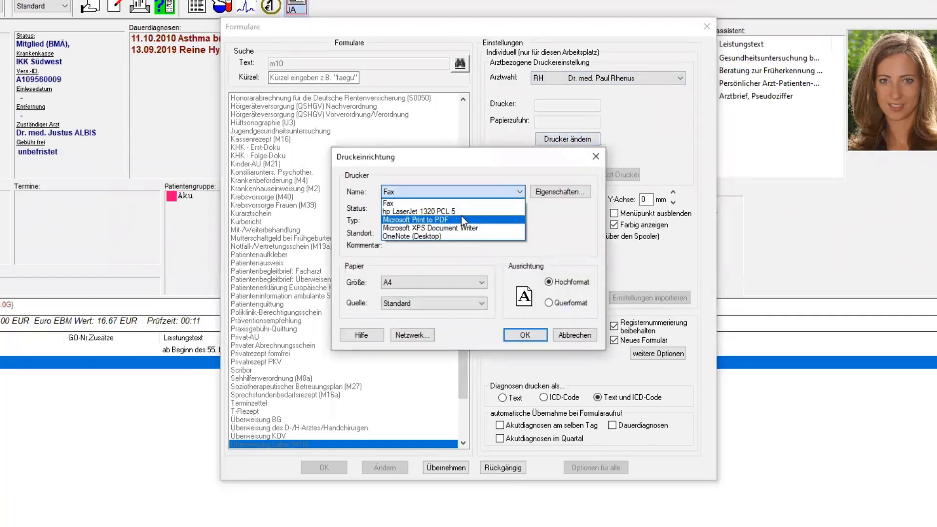
pyautogui.click(462, 218)
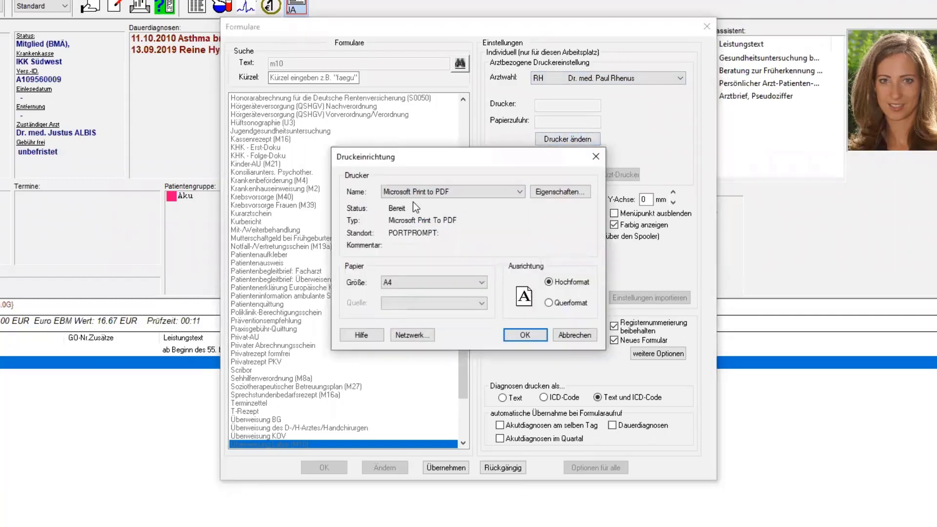
pyautogui.click(510, 334)
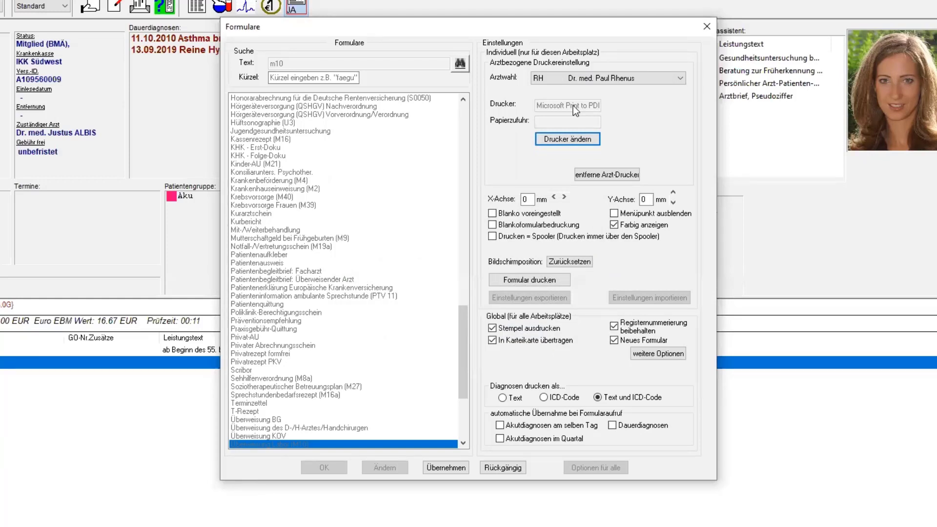
# Step: Return the doctor selection to Alle, apply the M10 form's doctor-specific printers and close the Formulare options
pyautogui.click(605, 80)
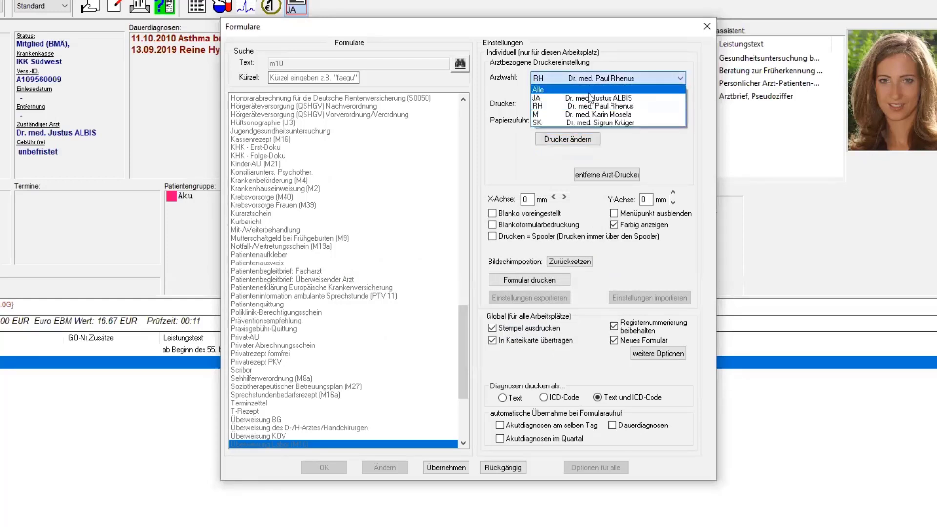
pyautogui.click(590, 90)
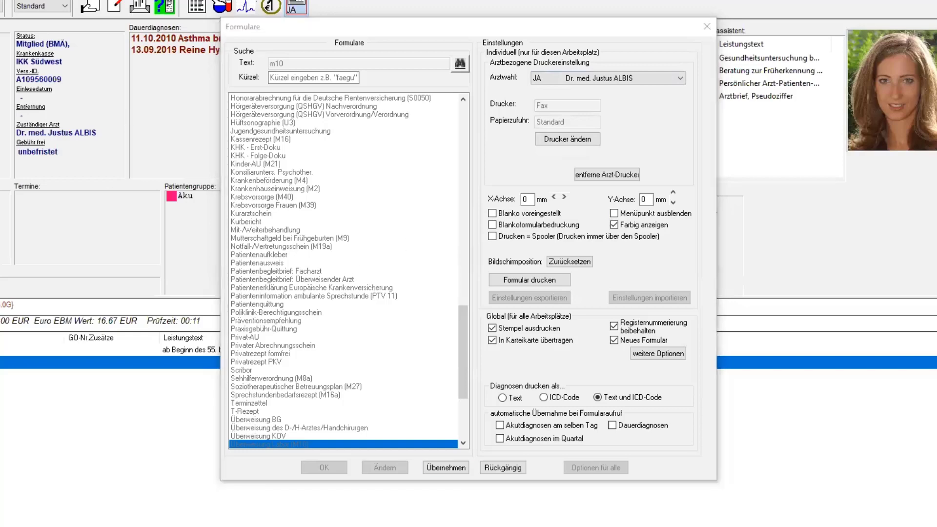
pyautogui.click(449, 467)
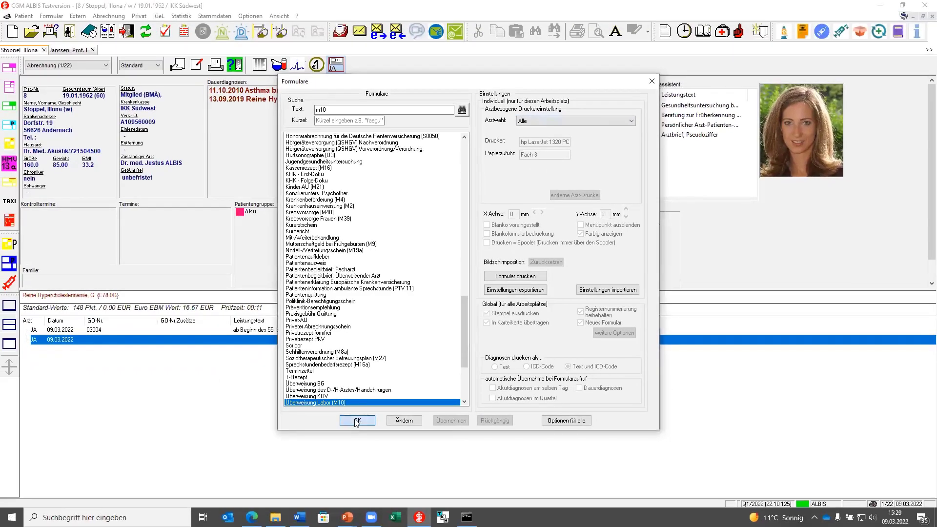
pyautogui.click(357, 421)
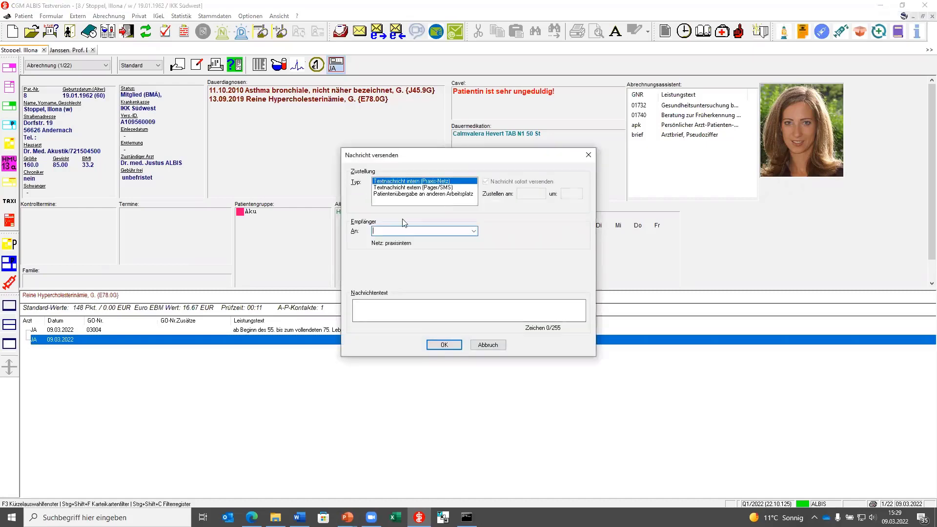
# Step: Send the internal text message "Test" to workstation <A1/N-HZS80G2> and dismiss the incoming message notice
pyautogui.click(474, 231)
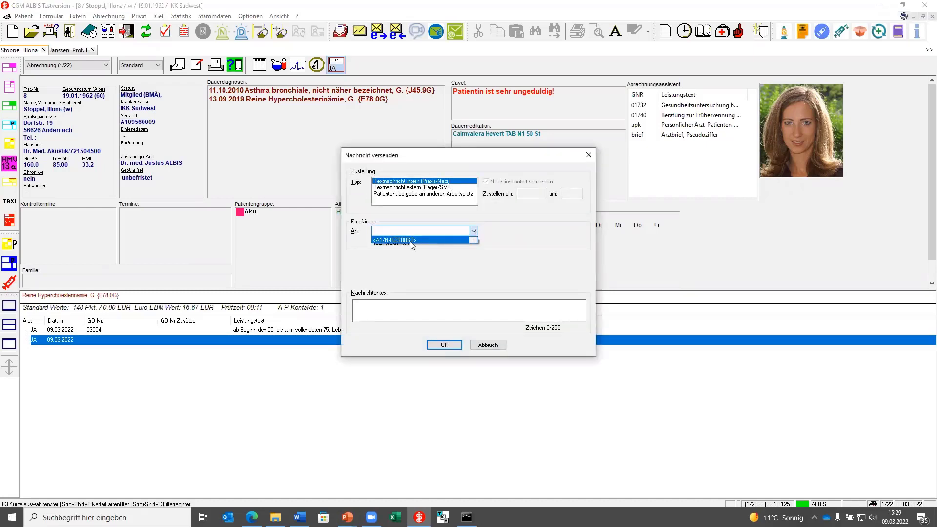
pyautogui.click(474, 230)
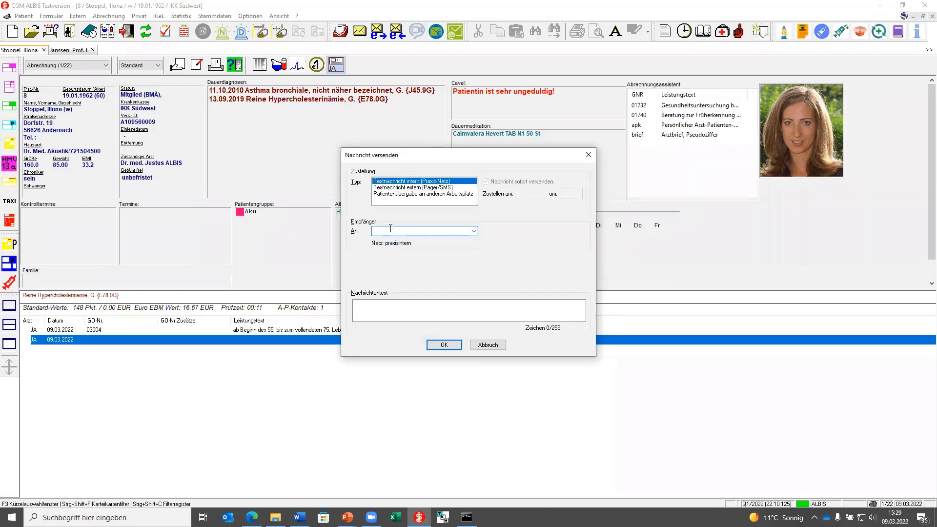
pyautogui.click(474, 231)
pyautogui.click(399, 239)
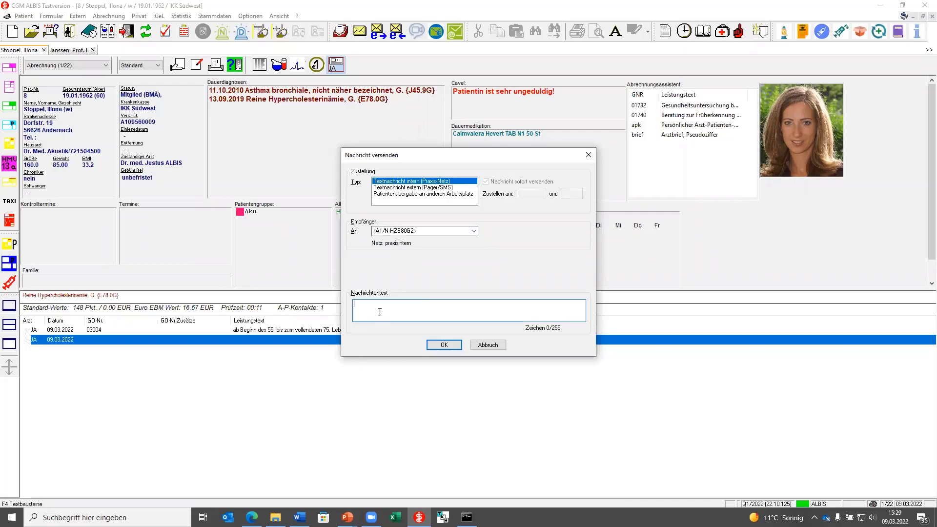
pyautogui.write('Test')
pyautogui.click(445, 345)
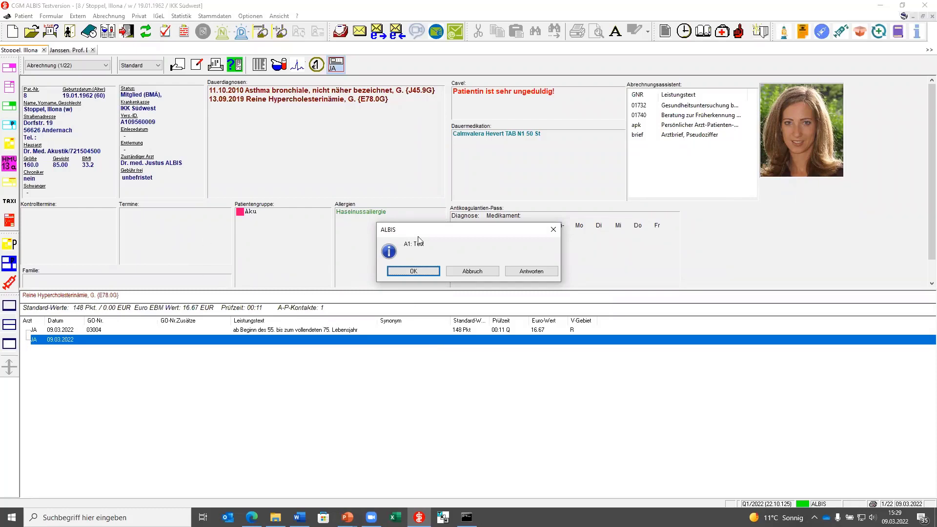
pyautogui.moveTo(432, 229); pyautogui.dragTo(418, 234)
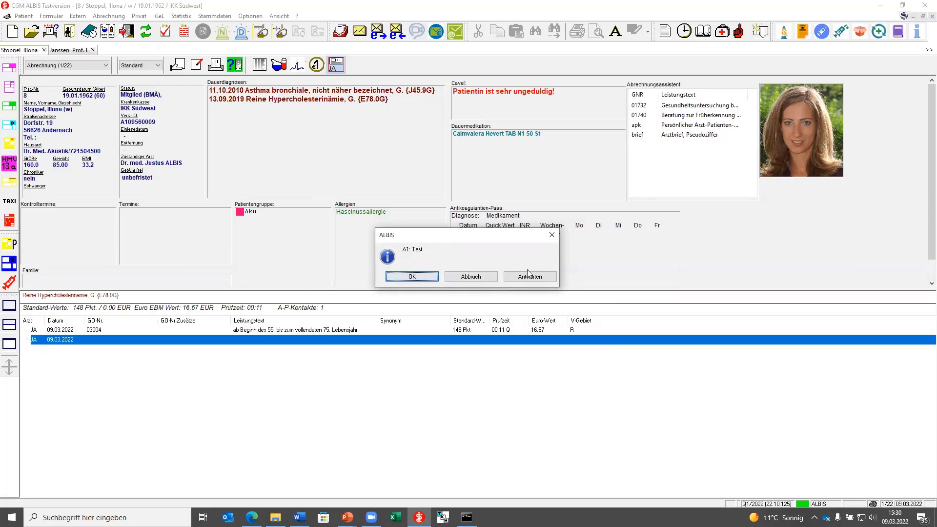
pyautogui.click(552, 236)
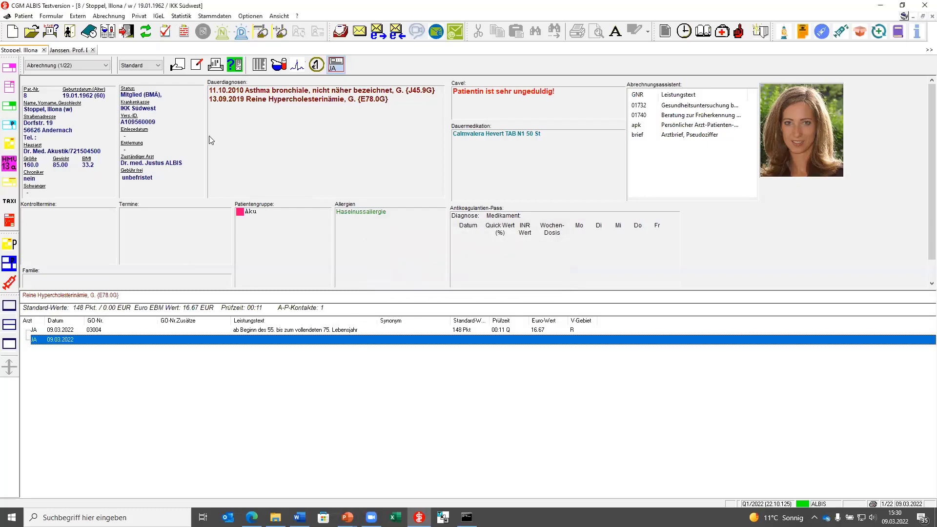
# Step: Check the popup settings for incoming messages in the Nachrichten/Kommunikation options and confirm the dialog
pyautogui.click(250, 16)
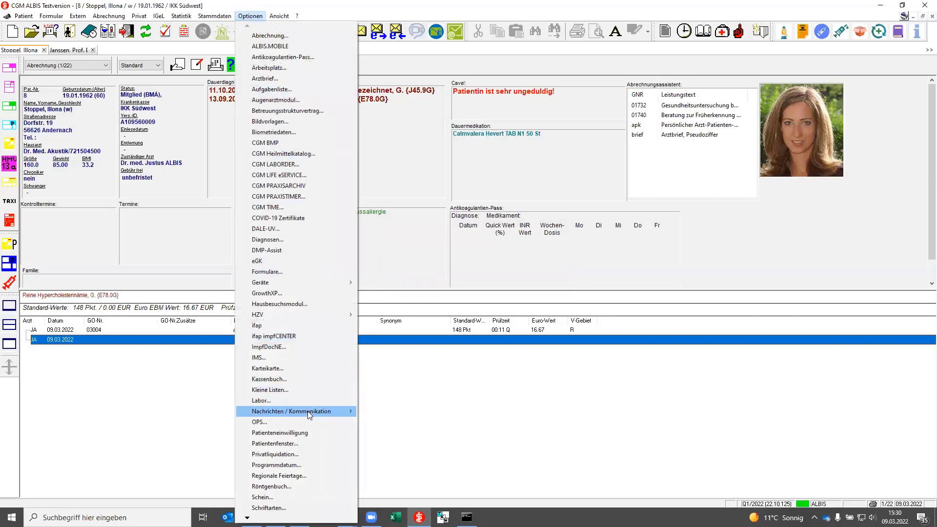
pyautogui.moveTo(307, 411)
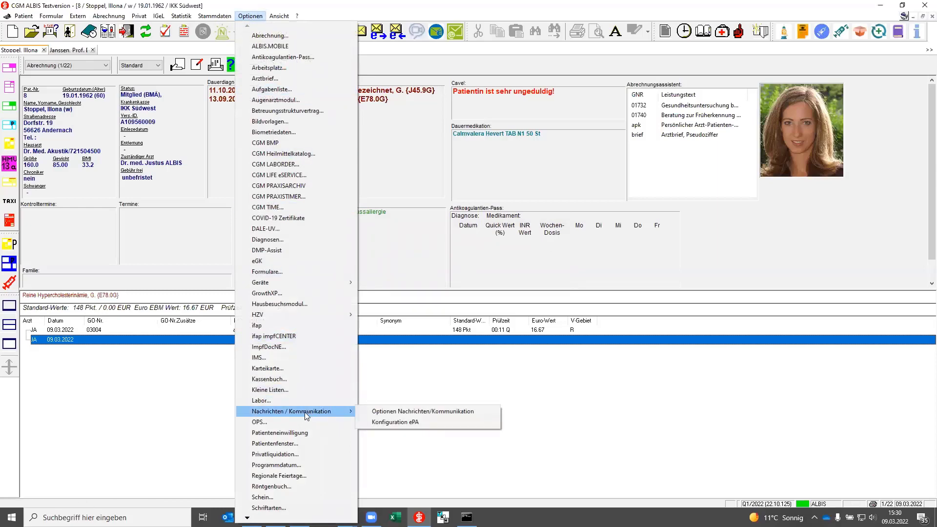
pyautogui.click(418, 411)
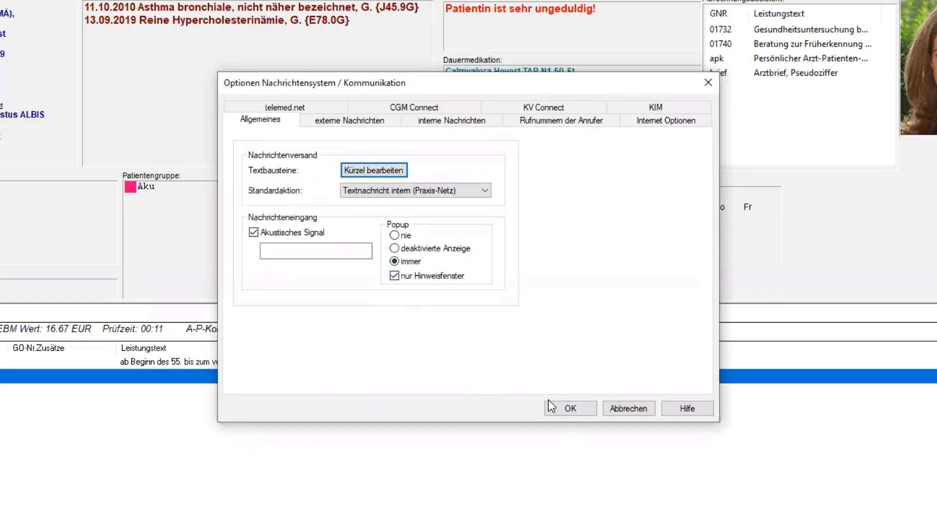
pyautogui.click(569, 408)
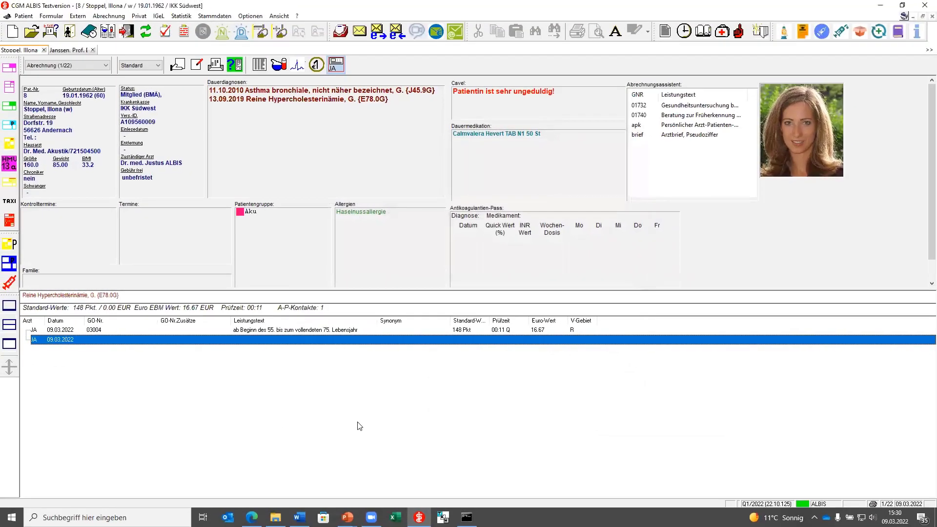
# Step: Send an internal message to <A1/N-HZS80G2> with the text block "Keine Telefonate durchstellen, bitte" and show the received messages list
pyautogui.hotkey('ctrl', 'shift', 'n')
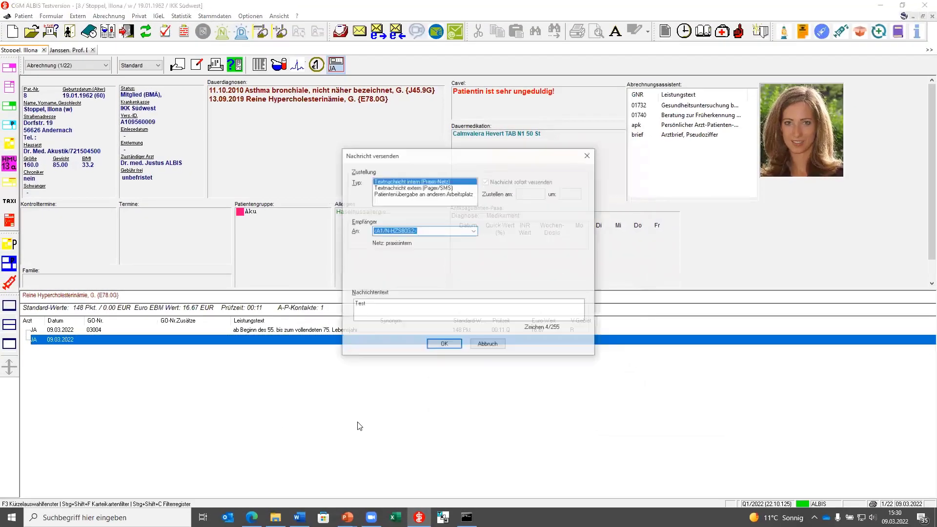
pyautogui.moveTo(367, 305); pyautogui.dragTo(350, 311)
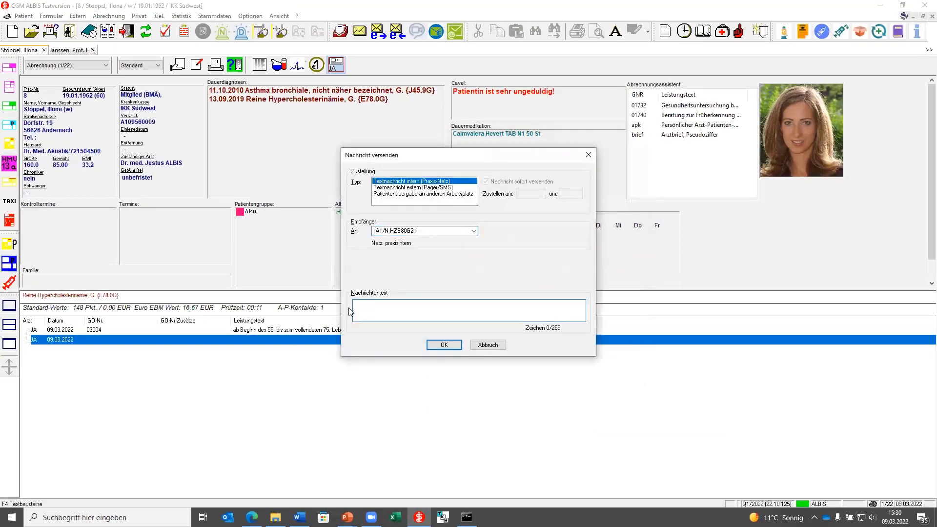
pyautogui.press('Delete')
pyautogui.press('F4')
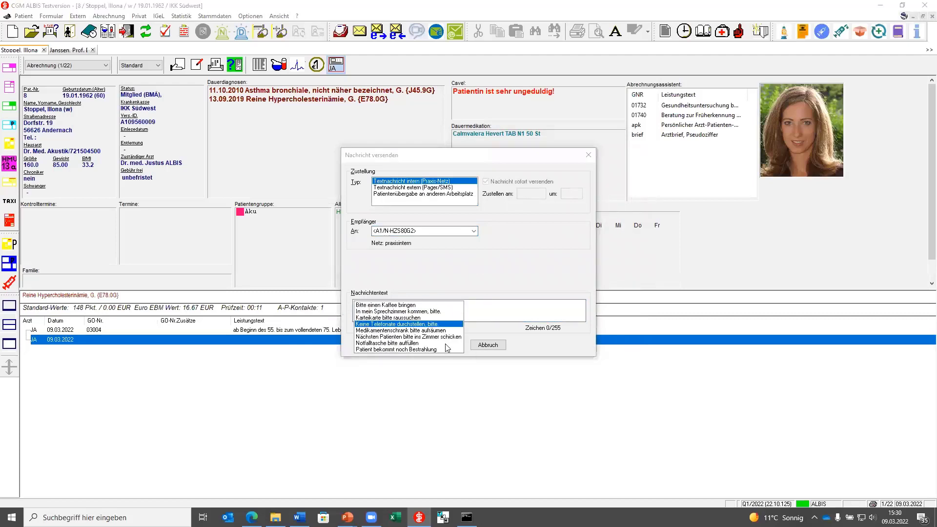
pyautogui.click(429, 324)
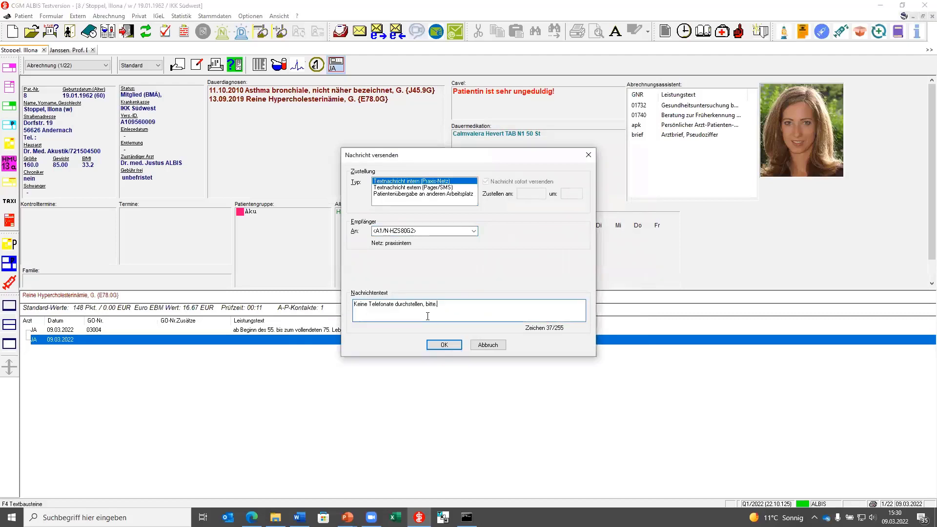
pyautogui.click(437, 344)
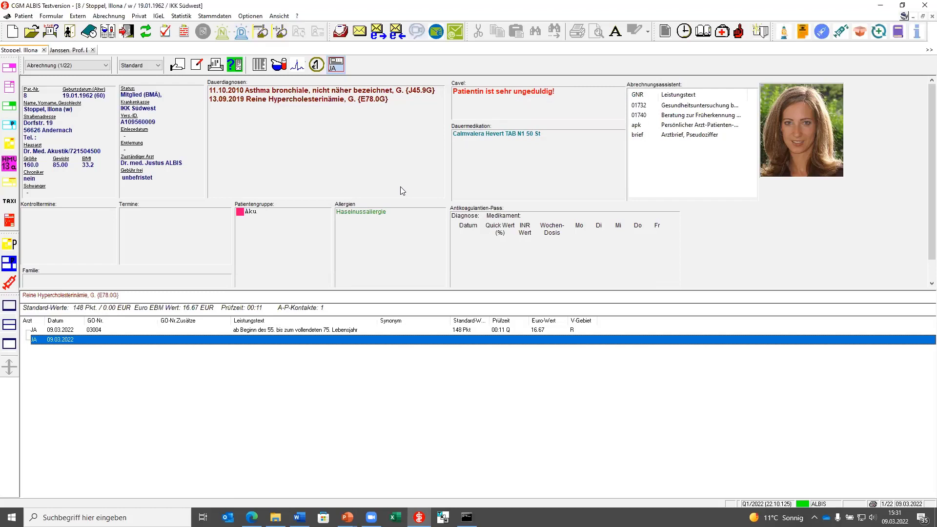
pyautogui.click(340, 34)
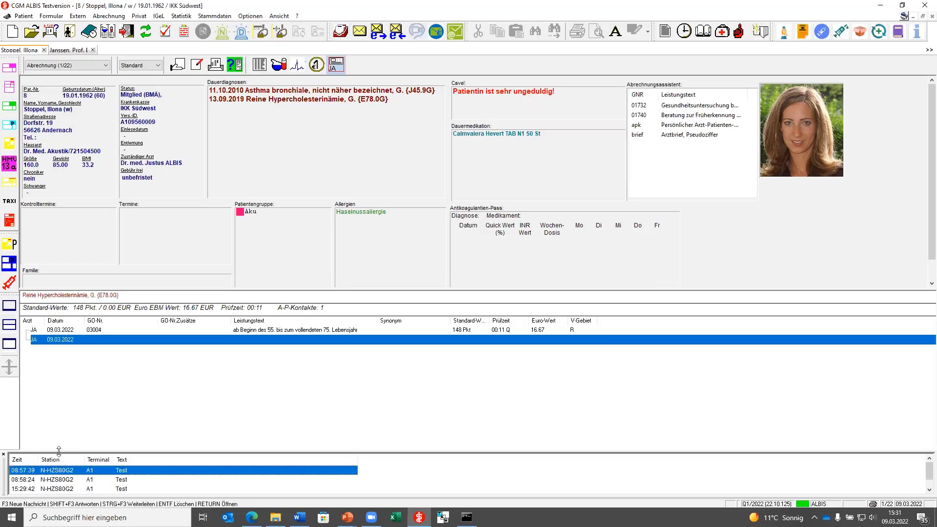
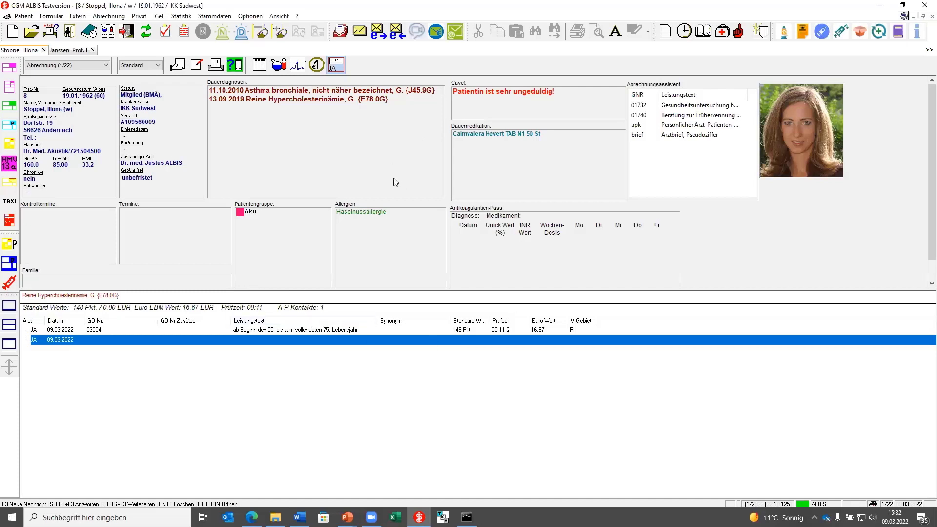
# Step: Open the ePostfach and show its Änderungsmitteilungen folder
pyautogui.click(454, 41)
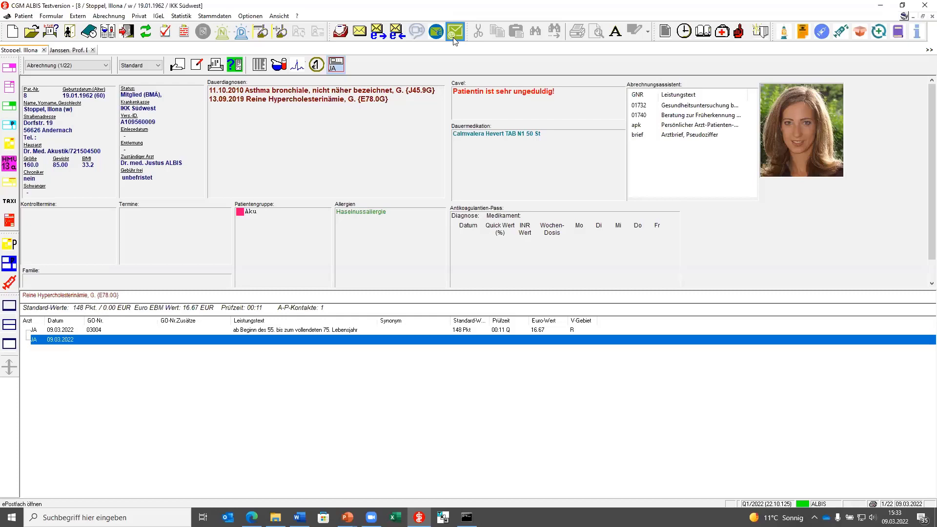
pyautogui.click(454, 36)
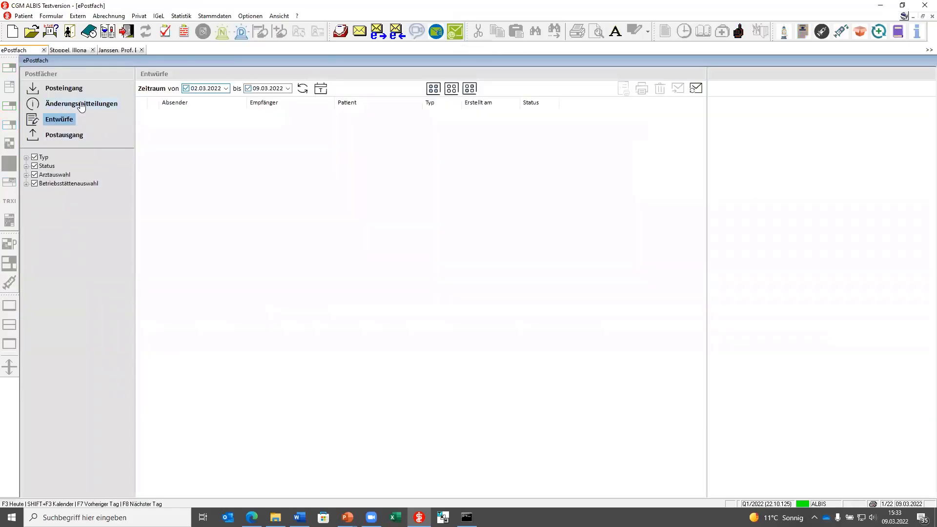
pyautogui.click(84, 106)
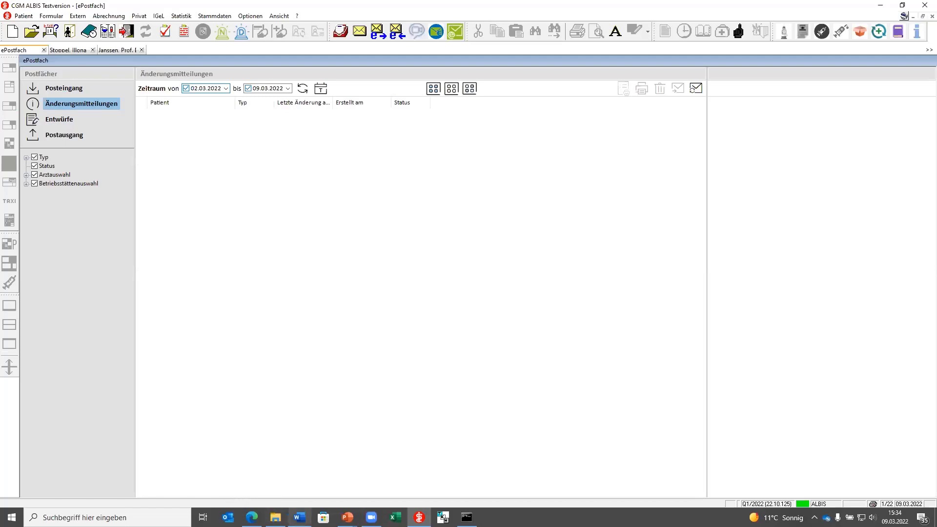
# Step: Switch to the Word document with the eAU error message, read the Fehlertext and minimize the document
pyautogui.click(299, 518)
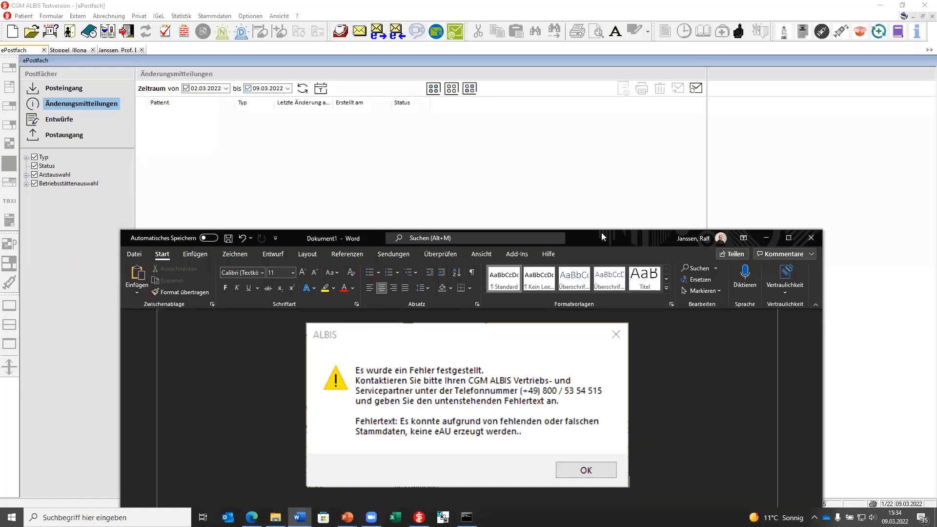
pyautogui.moveTo(602, 236); pyautogui.dragTo(588, 122)
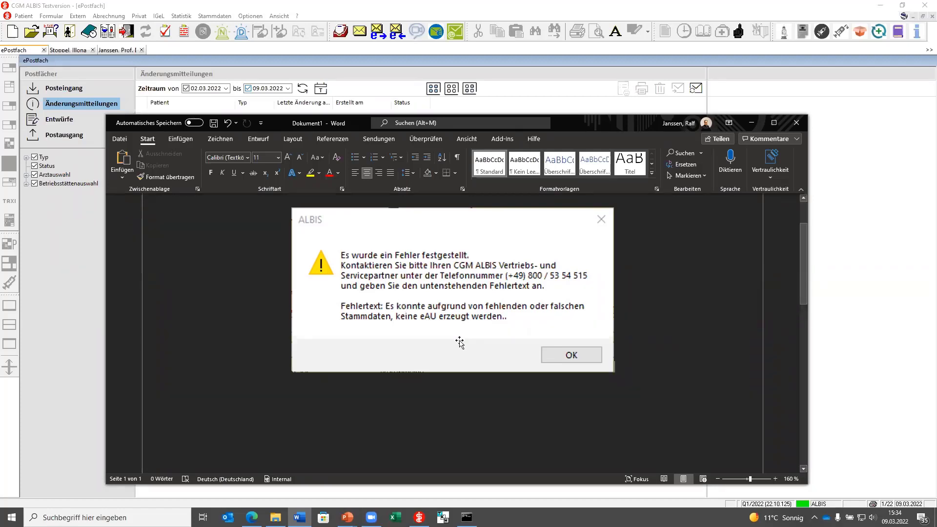
pyautogui.click(752, 123)
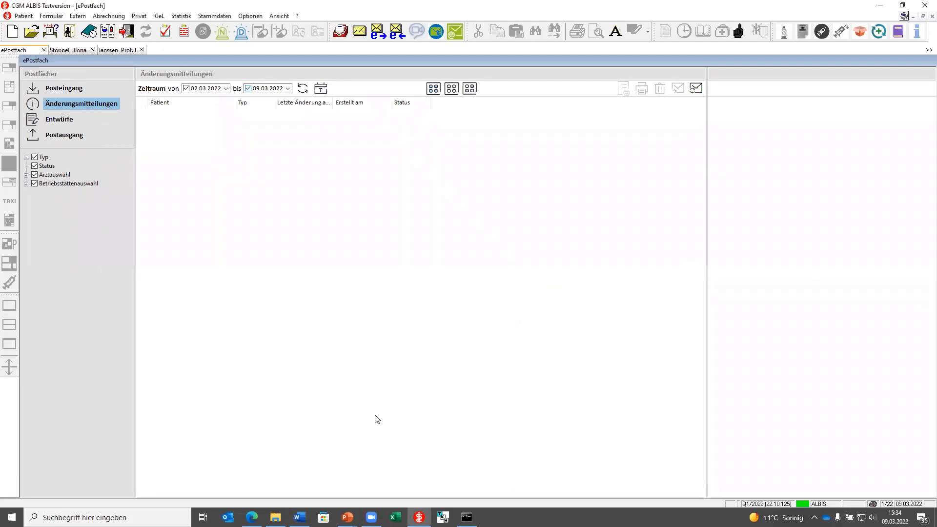
# Step: Open the main practice site's record in the Praxisdaten for editing, check its street and city entries, and accept the record
pyautogui.click(215, 17)
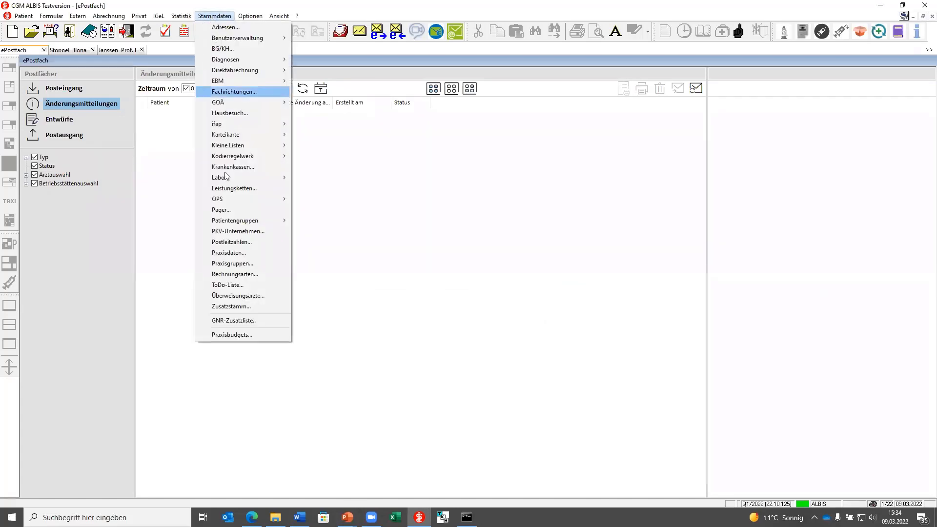
pyautogui.click(231, 252)
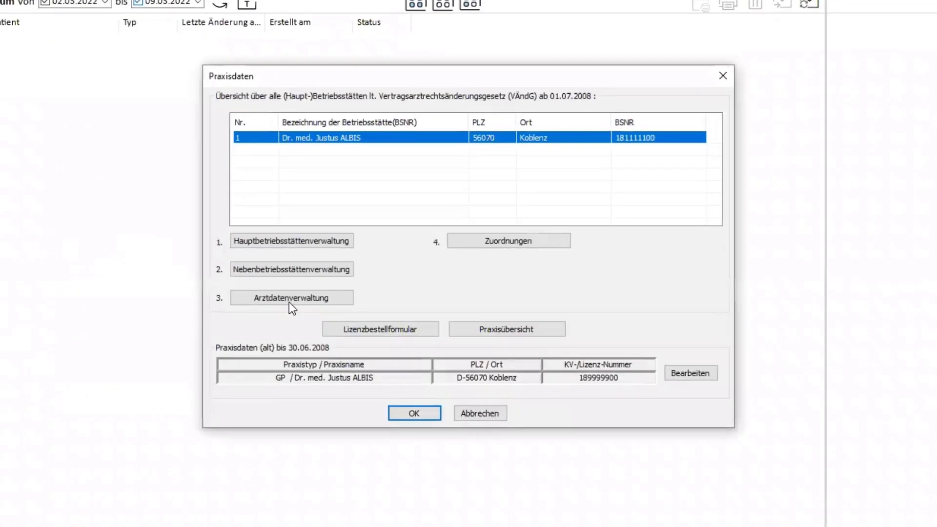
pyautogui.click(287, 240)
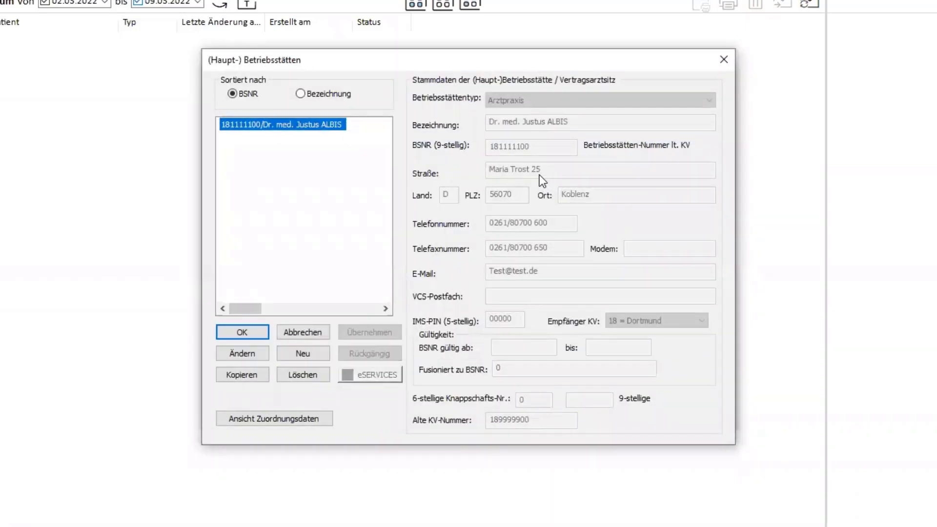
pyautogui.click(259, 354)
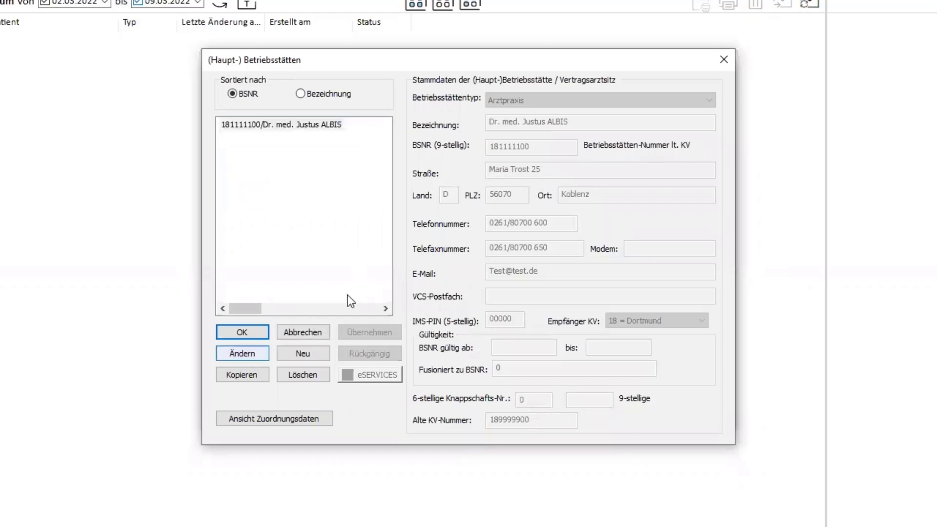
pyautogui.moveTo(552, 170)
pyautogui.mouseDown()
pyautogui.moveTo(528, 171)
pyautogui.moveTo(548, 175)
pyautogui.mouseUp()
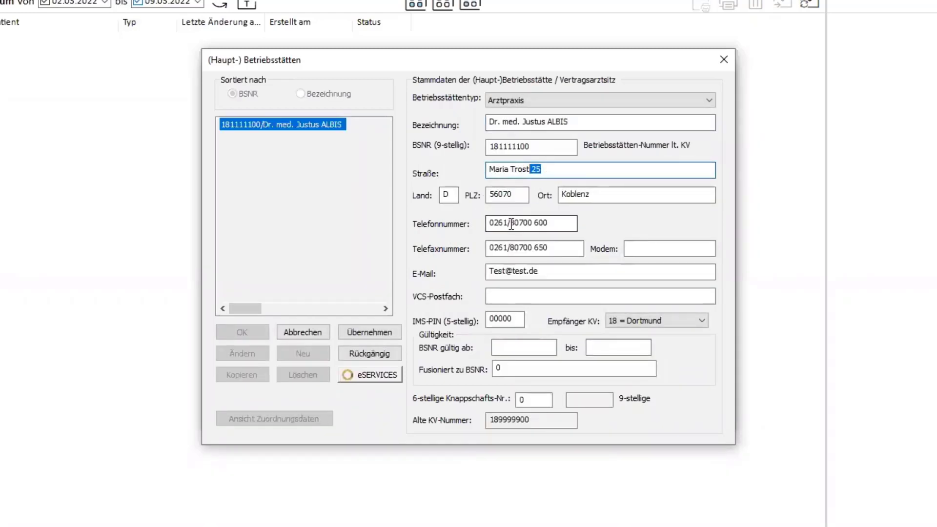
pyautogui.click(607, 195)
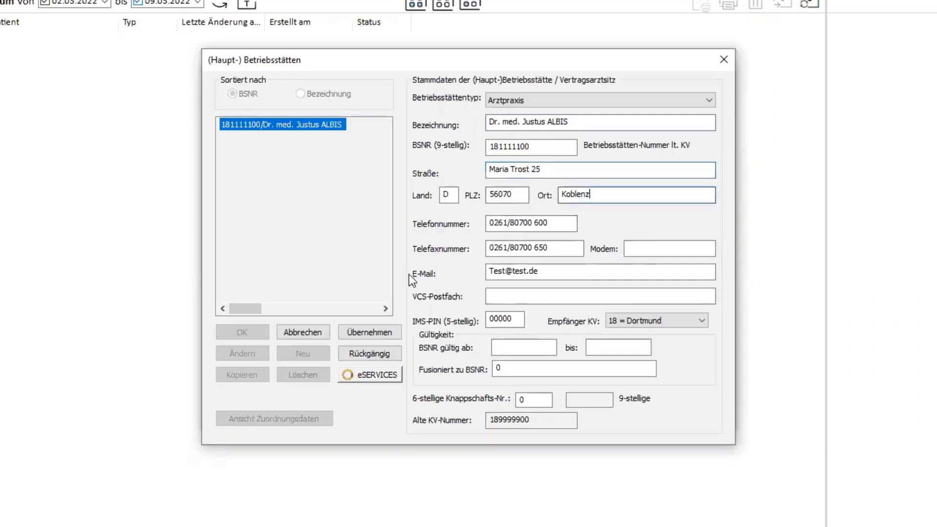
pyautogui.click(379, 331)
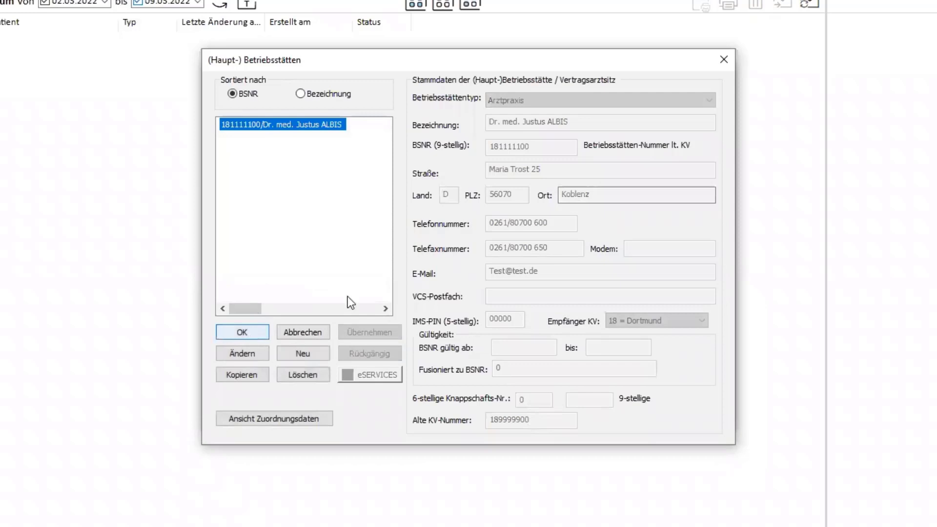
pyautogui.click(243, 326)
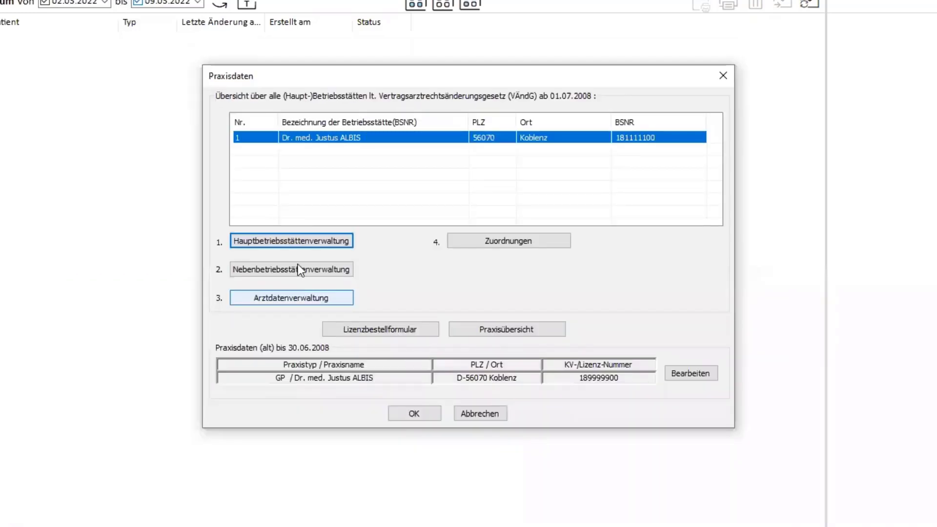
# Step: Check the first listed doctor's personal data and Erfassungseigenschaften in the Arztdatenverwaltung, then leave the Praxisdaten without changes
pyautogui.click(292, 298)
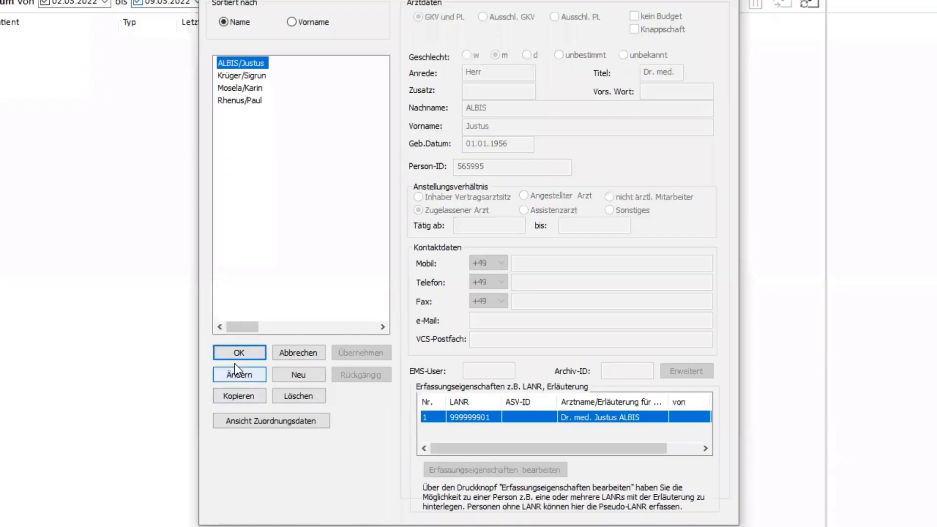
pyautogui.press('Tab')
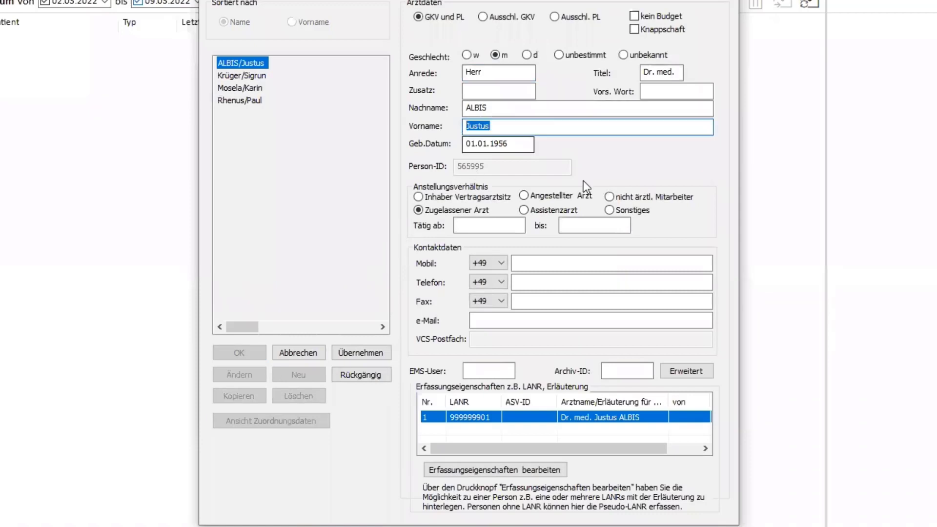
pyautogui.click(509, 471)
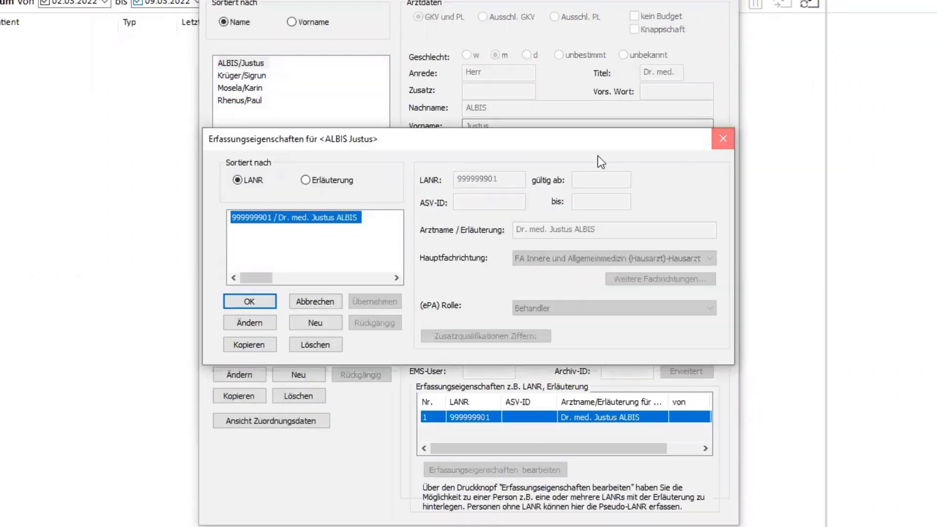
pyautogui.click(723, 139)
pyautogui.click(694, 9)
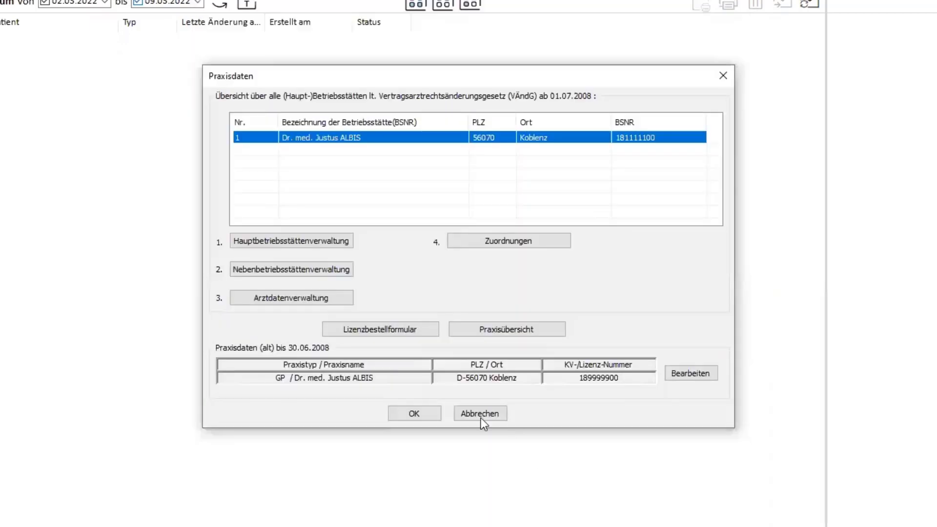
pyautogui.click(470, 415)
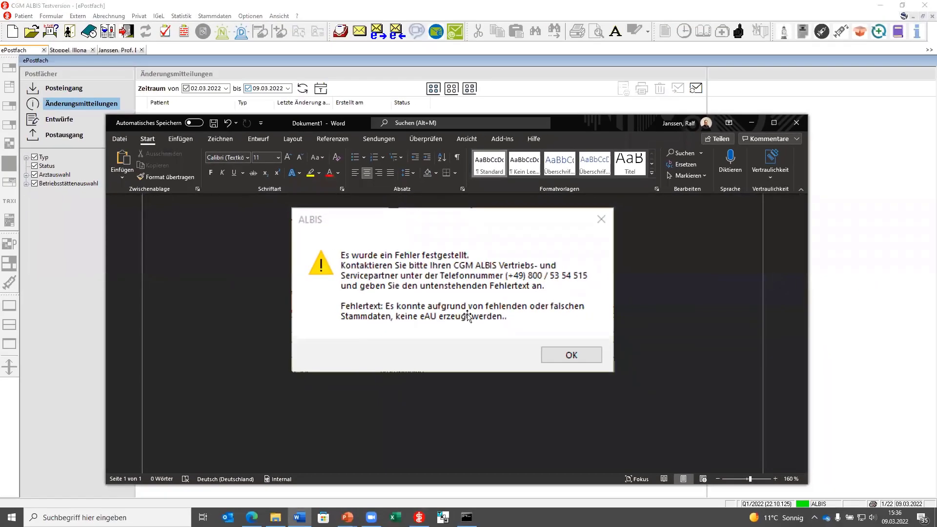
pyautogui.press('Return')
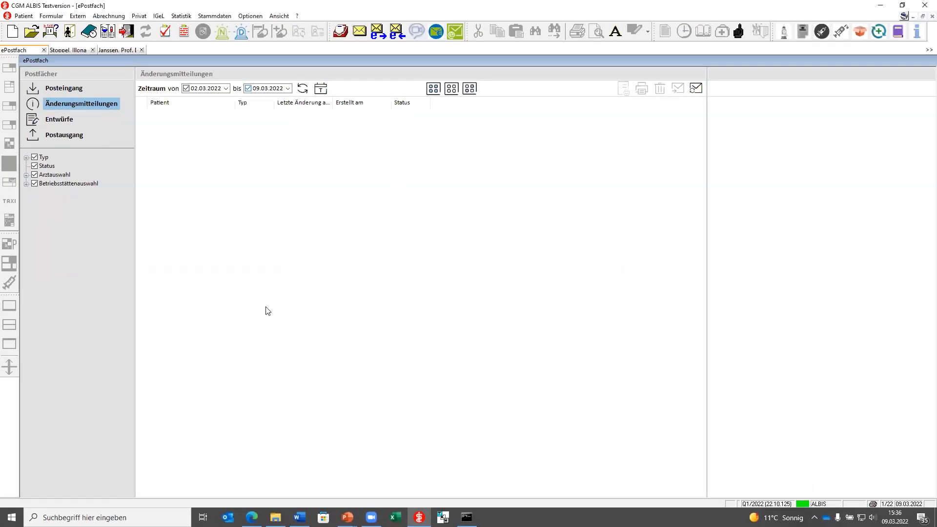
# Step: Open the CGM ALBIS Infoseiten, acknowledge the notice about internet links and show the Onlineschulung page
pyautogui.click(298, 17)
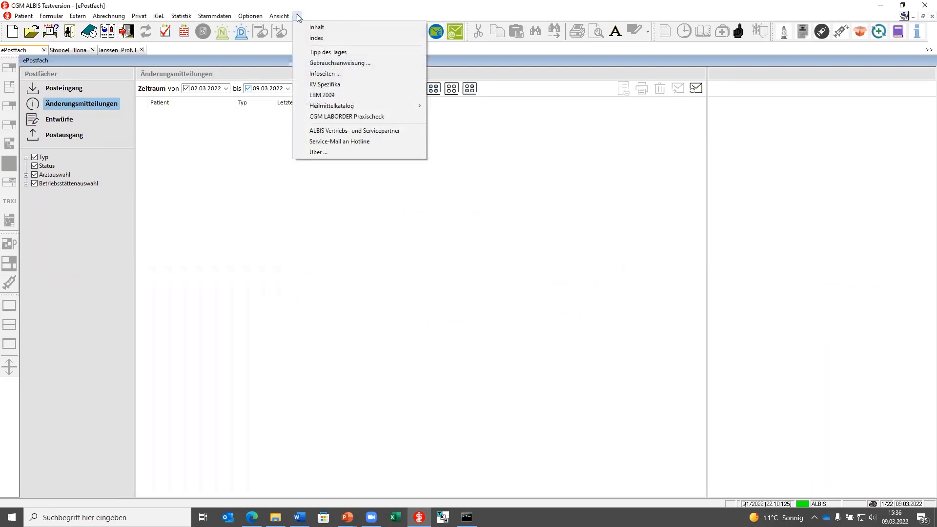
pyautogui.click(340, 75)
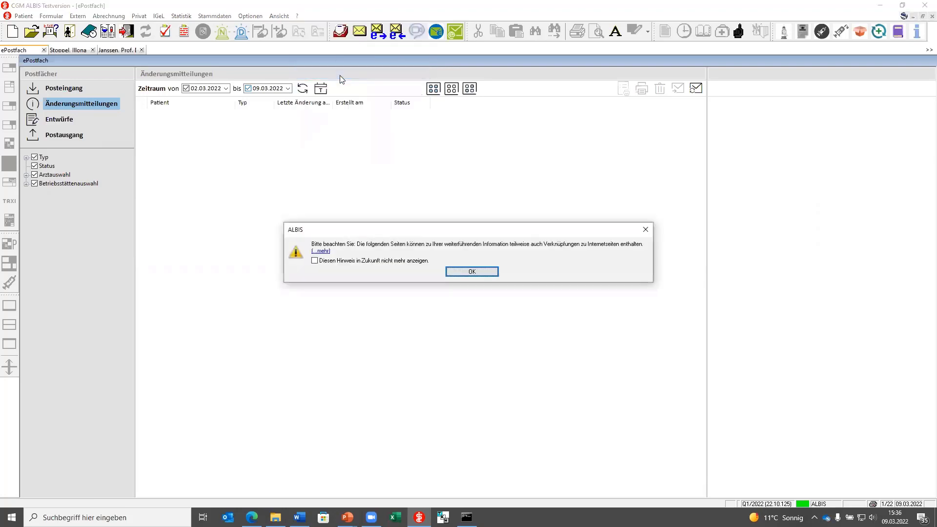
pyautogui.click(454, 272)
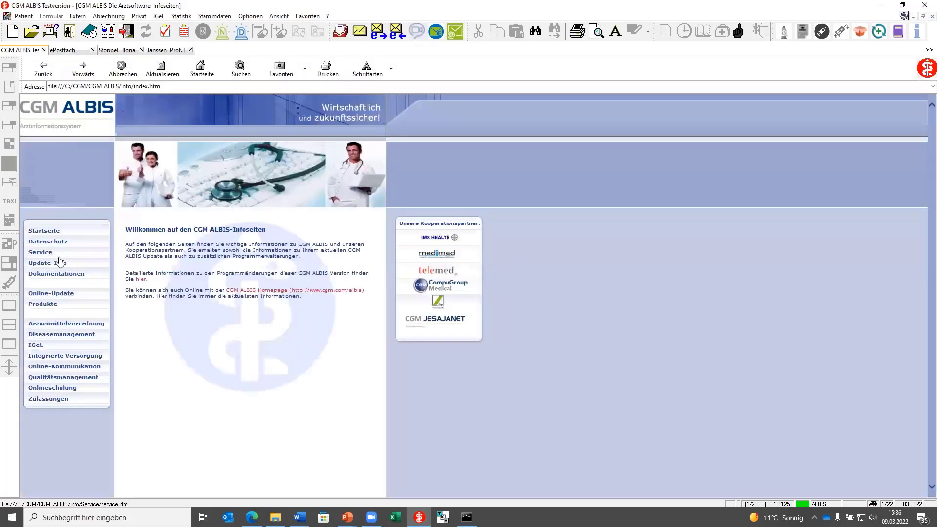
pyautogui.click(47, 389)
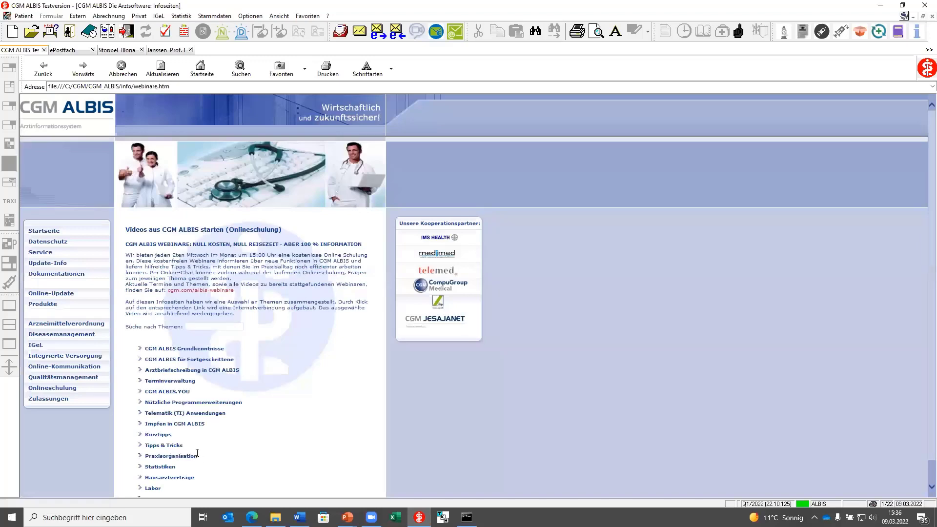
# Step: Search the Onlineschulung video topics for "statistik" and look through the matching videos
pyautogui.scroll(-1, 198, 454)
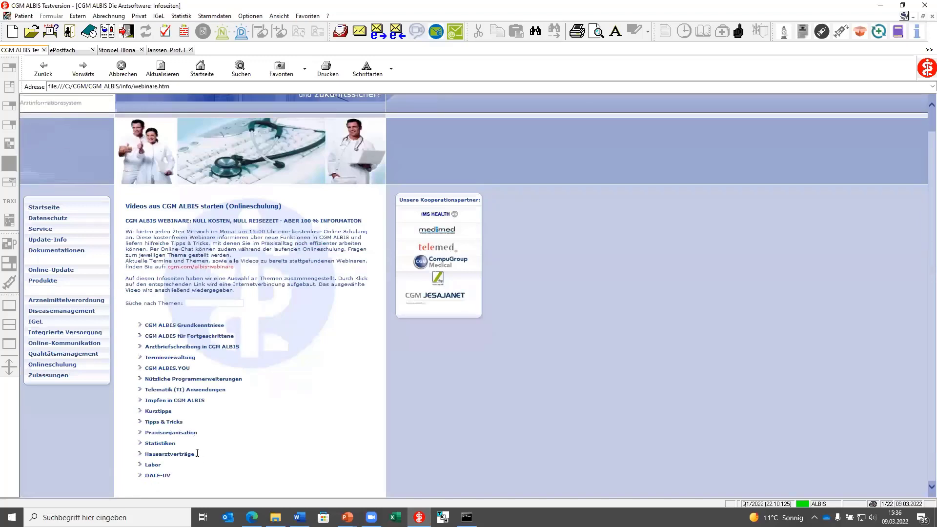
pyautogui.click(213, 303)
pyautogui.write('statistik')
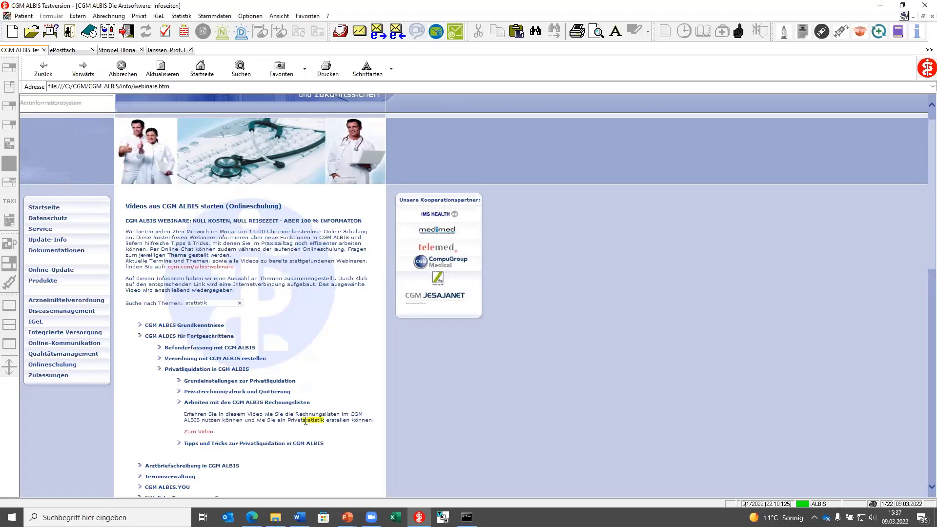
pyautogui.scroll(-4, 306, 425)
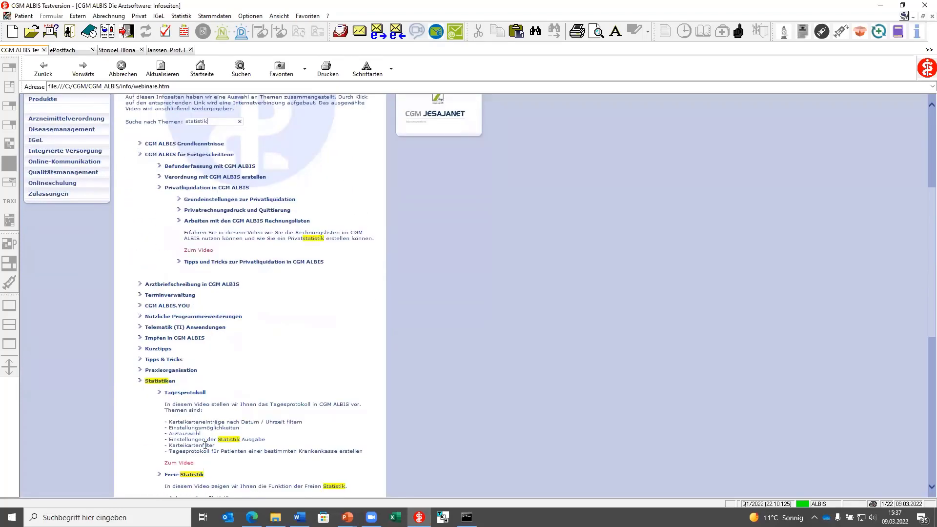
pyautogui.scroll(-3, 206, 438)
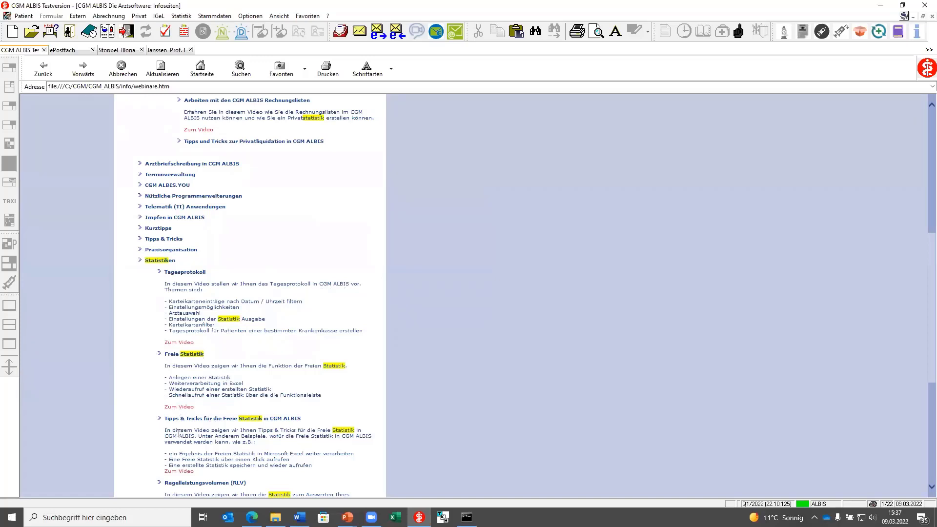
pyautogui.scroll(10, 220, 233)
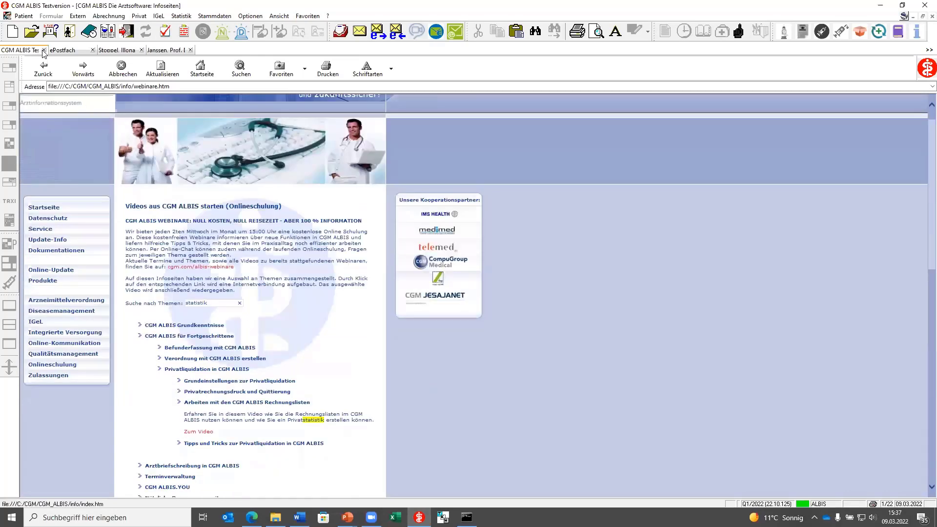
# Step: Look through the list of electronic documentation in the Infoseiten and close the Infoseiten
pyautogui.click(55, 253)
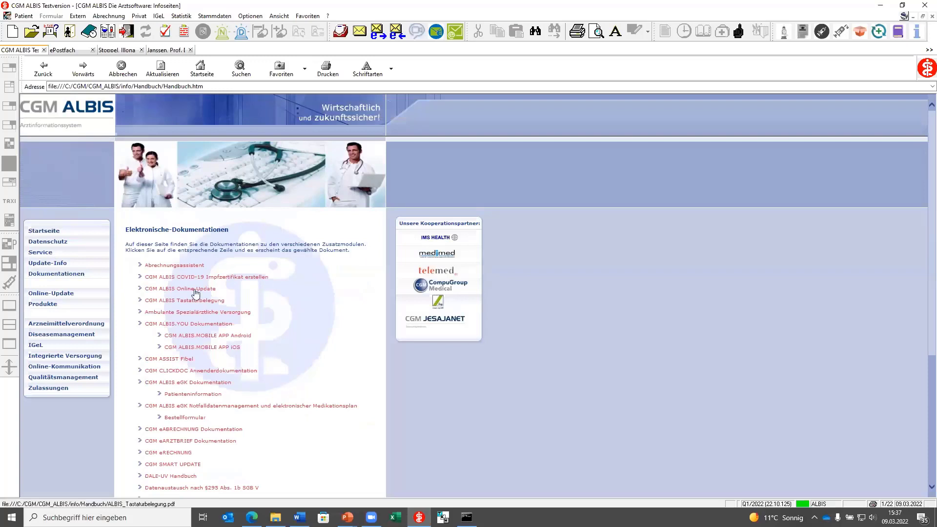
pyautogui.scroll(-1, 242, 447)
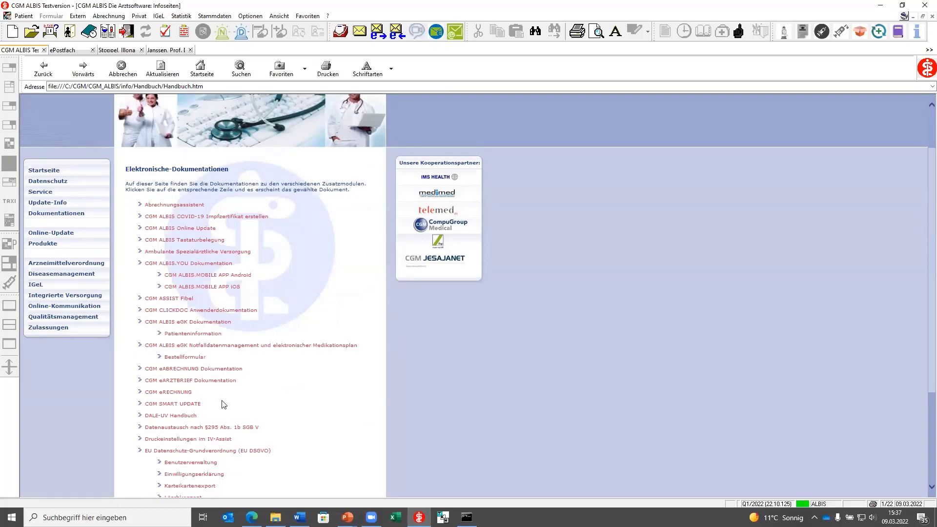
pyautogui.hotkey('ctrl', 'F4')
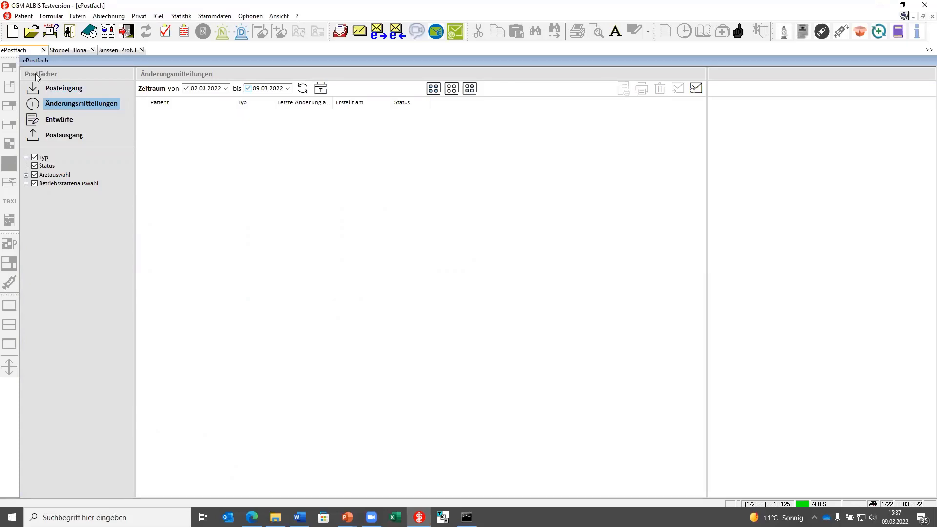
# Step: Switch through the open private patient's record to the IKK Südwest patient's Abrechnung view
pyautogui.click(118, 49)
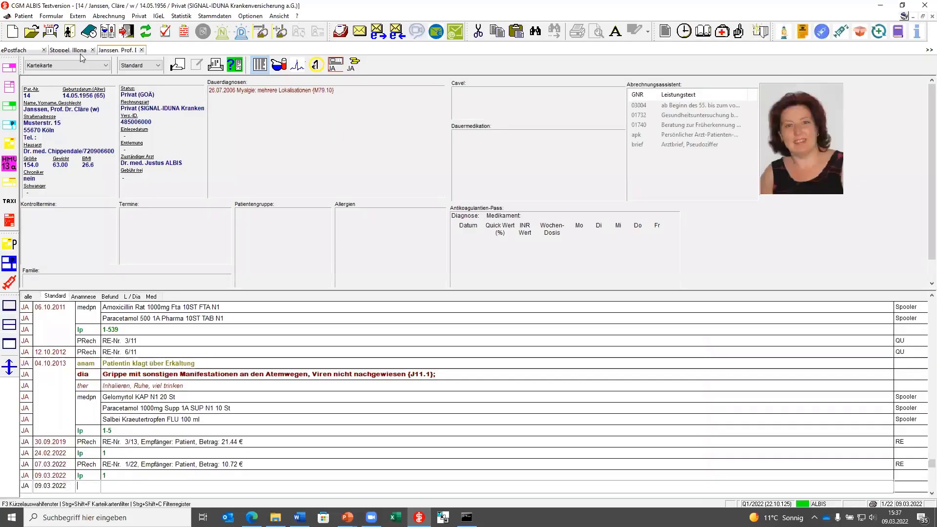
pyautogui.click(70, 51)
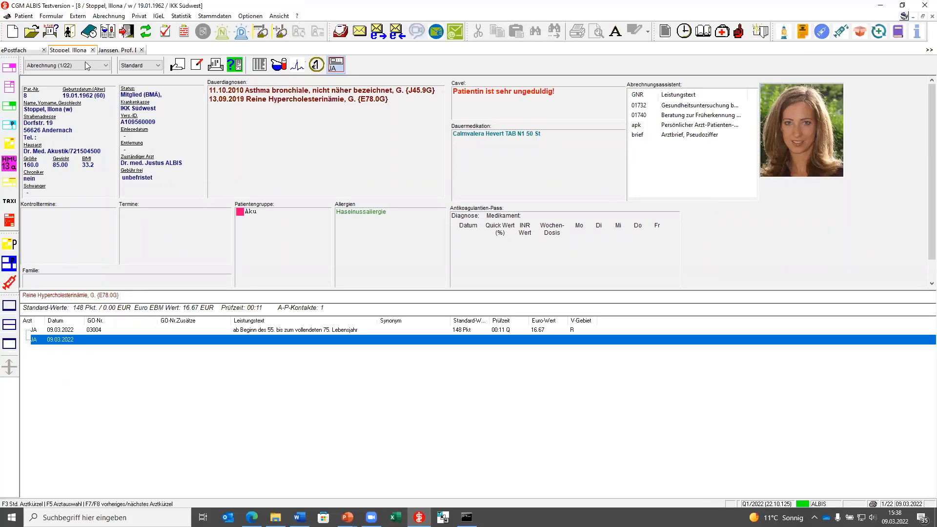
pyautogui.click(250, 16)
pyautogui.click(582, 199)
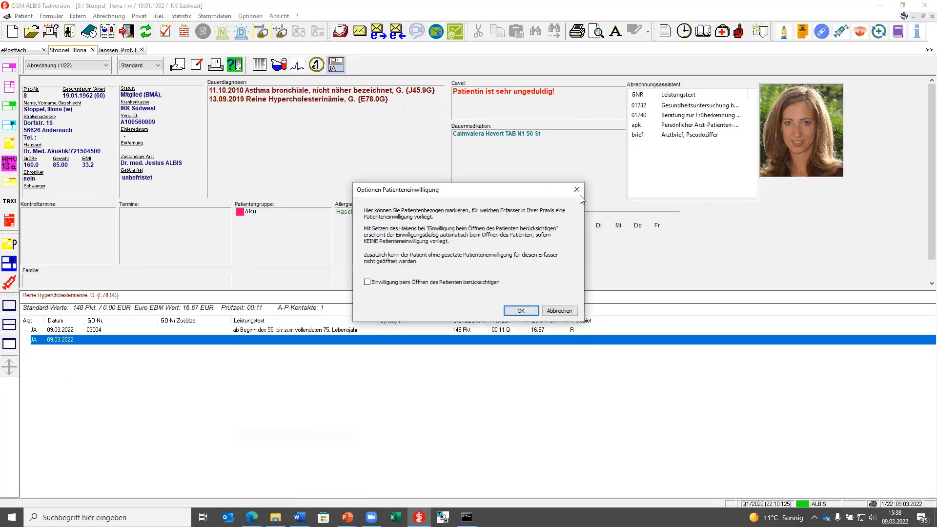
pyautogui.click(577, 190)
# Step: Check the Größe/Stil settings for Maximiert with Reiter in the Patientenfenster options and confirm the dialog
pyautogui.click(250, 16)
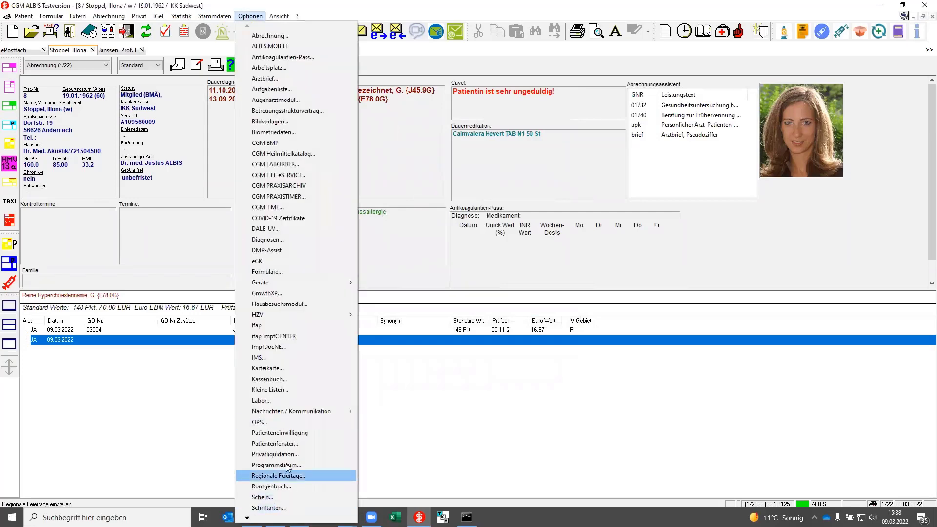
pyautogui.click(275, 443)
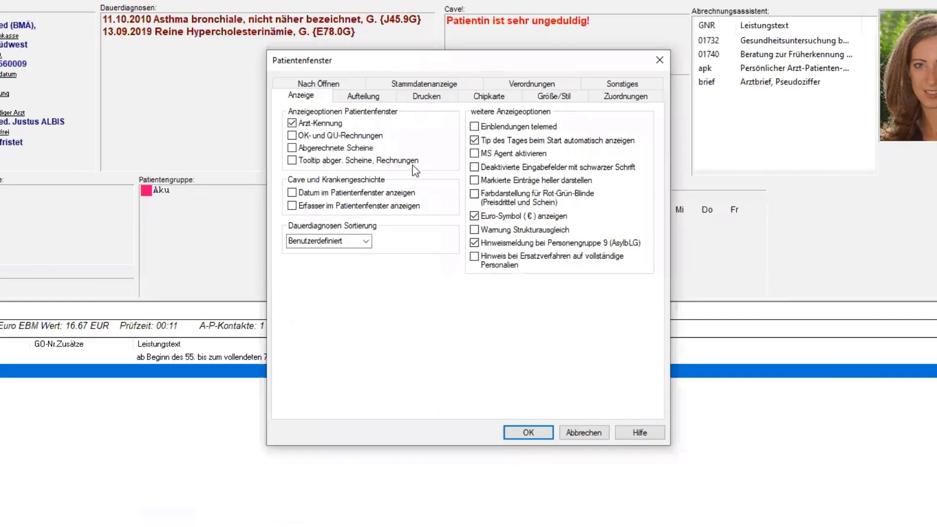
pyautogui.click(564, 100)
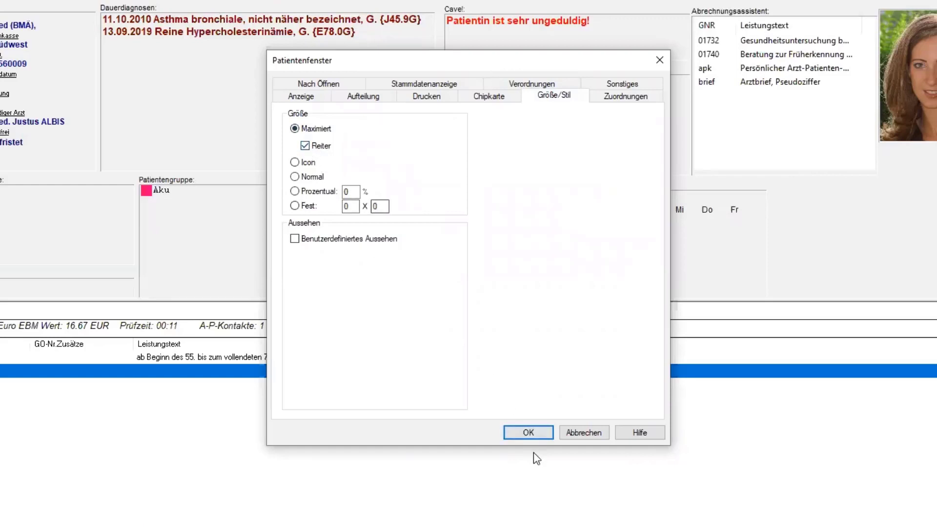
pyautogui.click(529, 437)
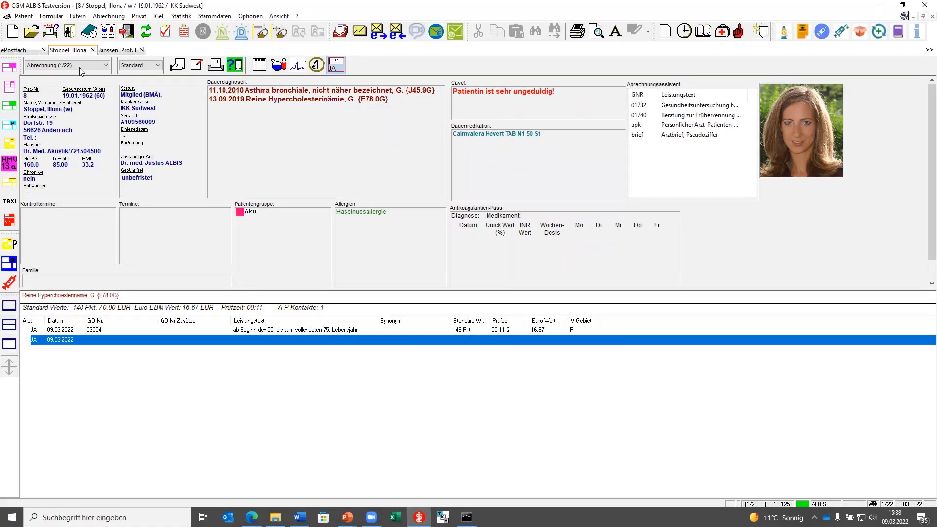
# Step: Switch through the open private patient and ePostfach windows and return to the IKK Südwest patient
pyautogui.click(107, 50)
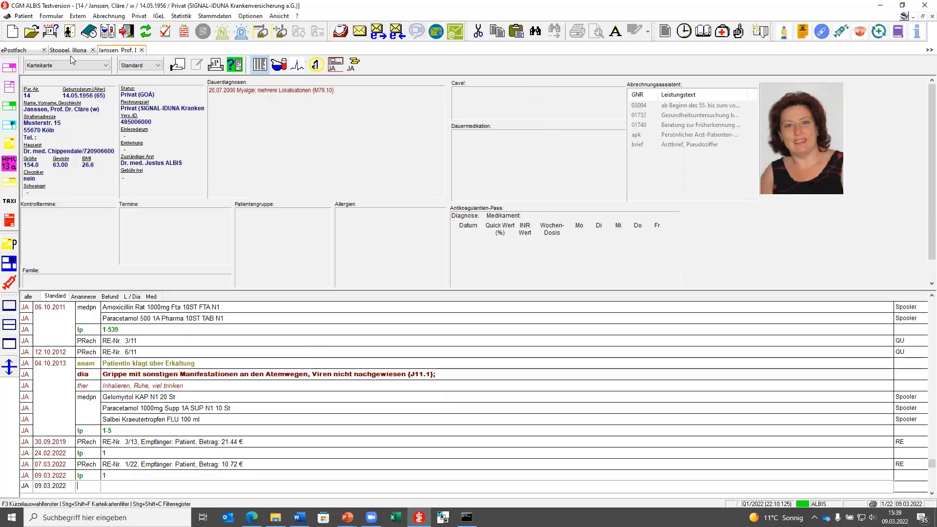
pyautogui.click(23, 50)
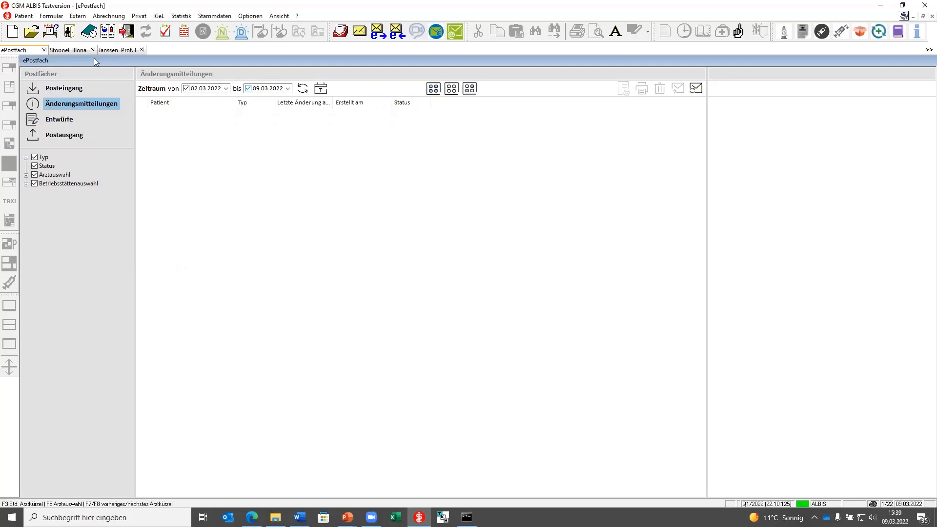
pyautogui.click(68, 50)
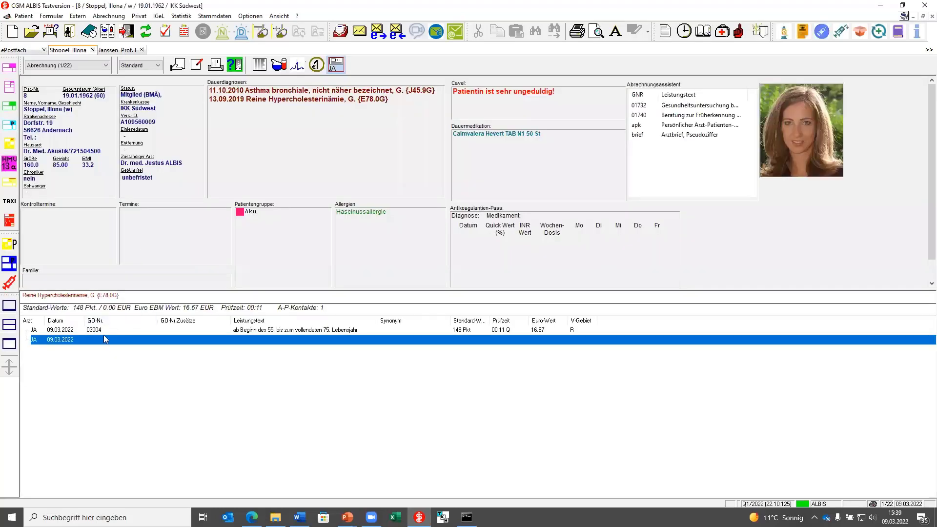
# Step: Enter GO-Nr. 03000 in the empty billing row dated 09.03.2022 and look at the EBM2000 Plus check's error list
pyautogui.click(104, 337)
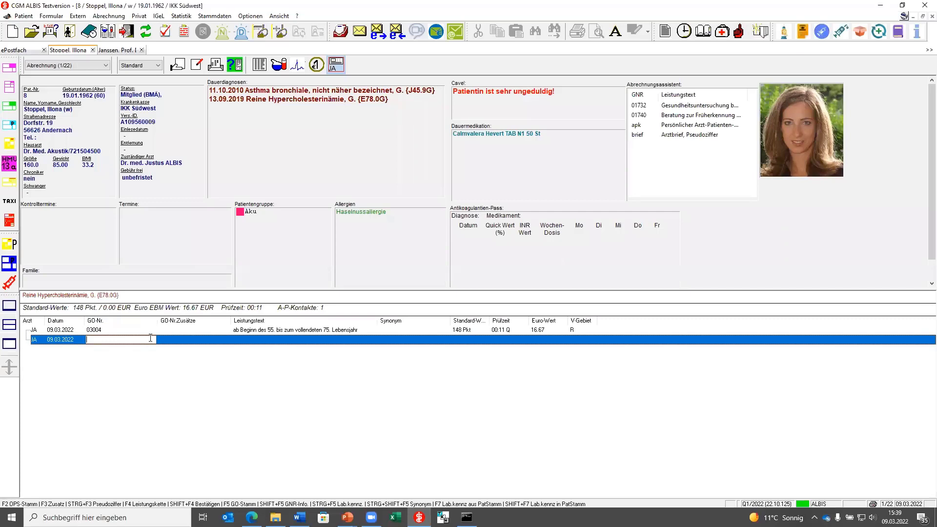
pyautogui.write('03000')
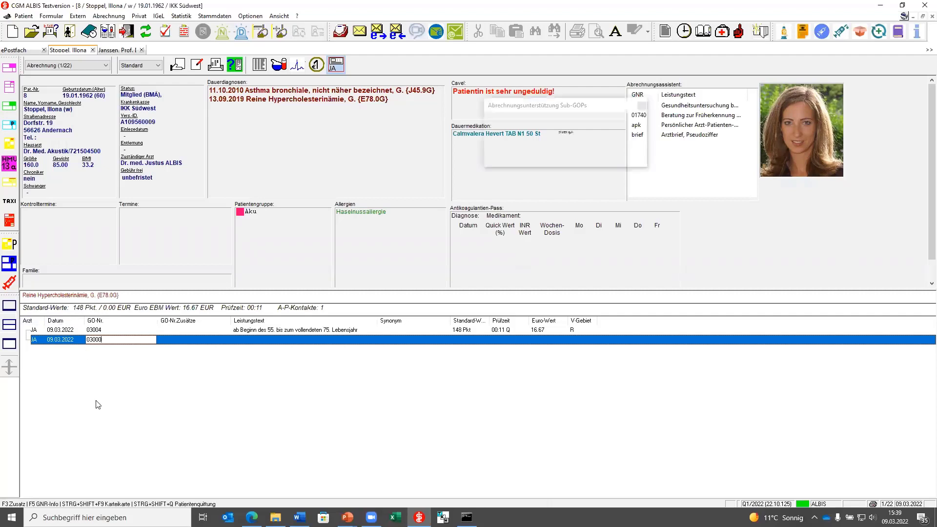
pyautogui.press('Return')
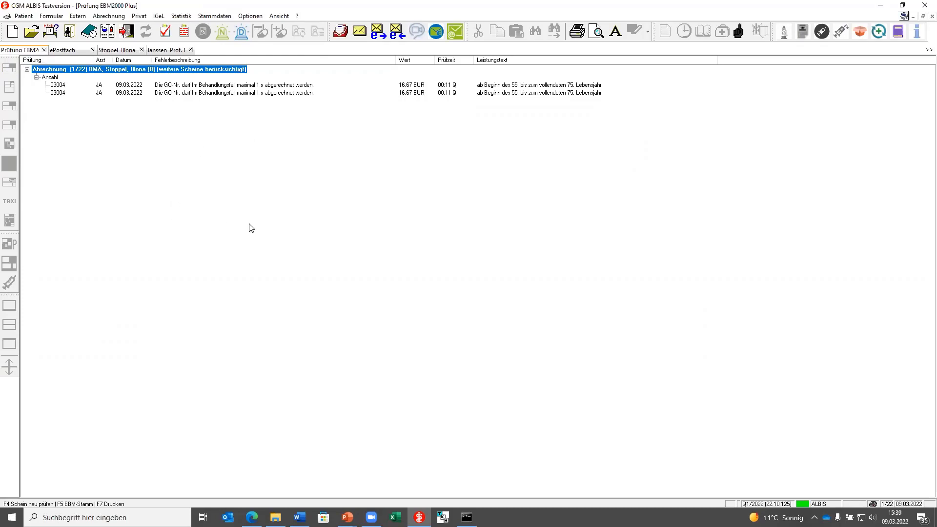
pyautogui.click(171, 244)
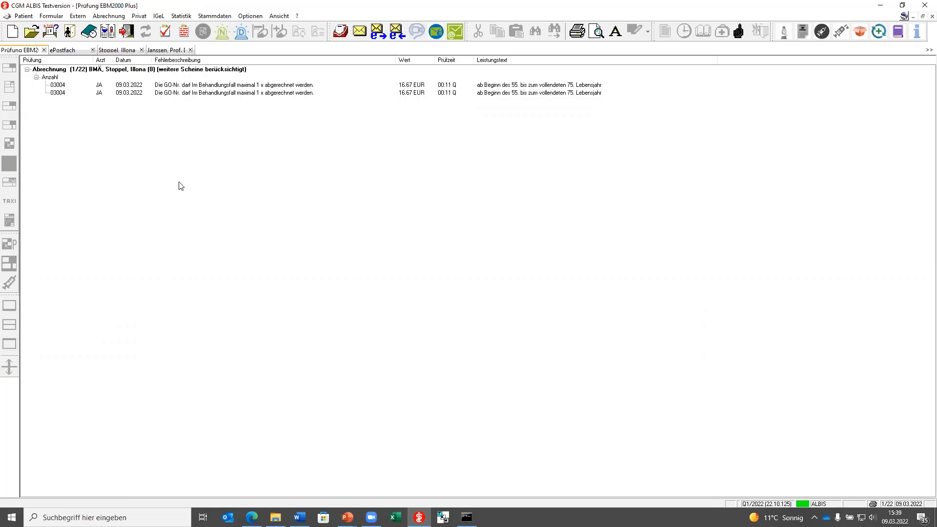
pyautogui.click(168, 96)
pyautogui.click(176, 122)
# Step: Dock the Prüfung EBM2000 Plus window with Verankern Unten and close the docked check list
pyautogui.click(279, 15)
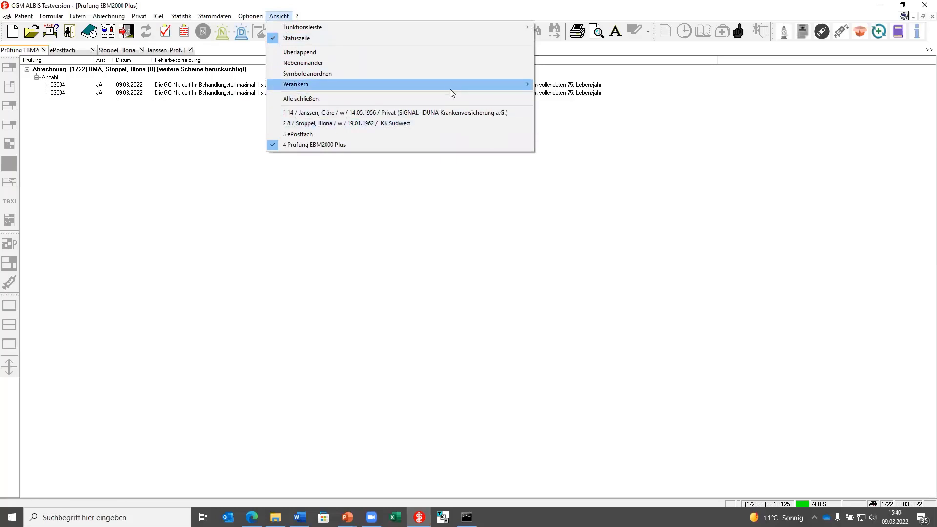
pyautogui.moveTo(456, 87)
pyautogui.click(555, 119)
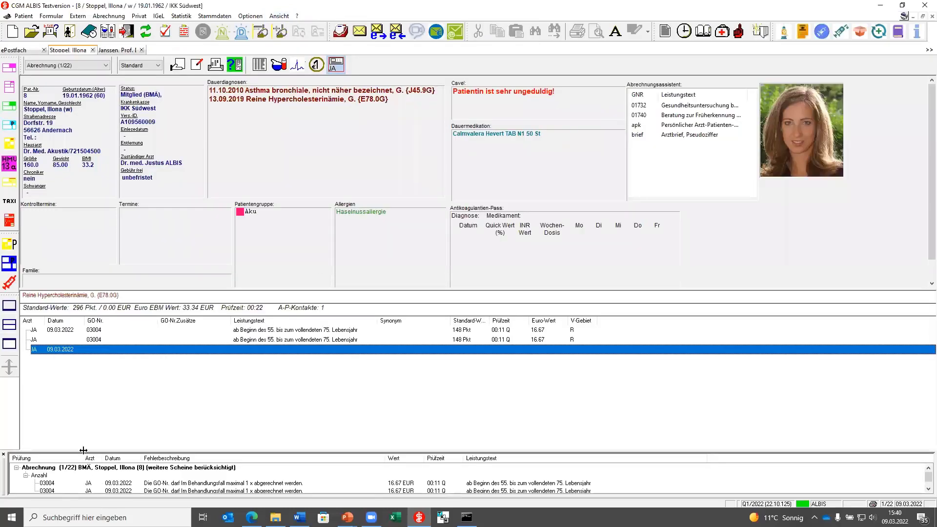
pyautogui.click(4, 456)
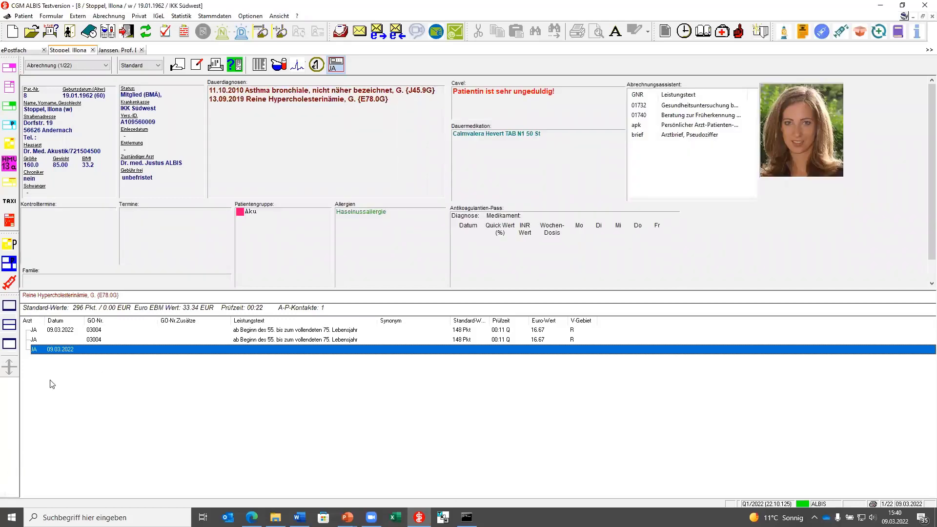
# Step: Delete the second 03004 entry from the patient's billing list
pyautogui.click(92, 340)
pyautogui.press('Delete')
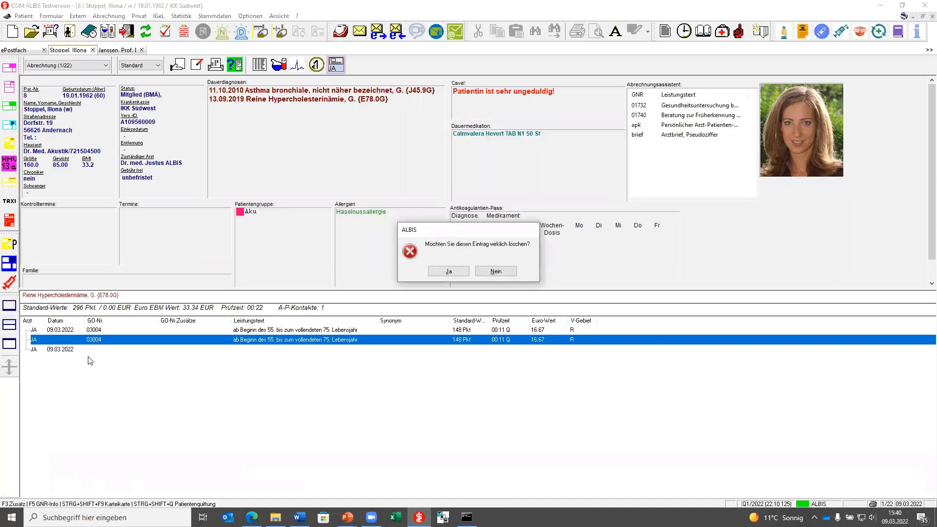
pyautogui.click(454, 271)
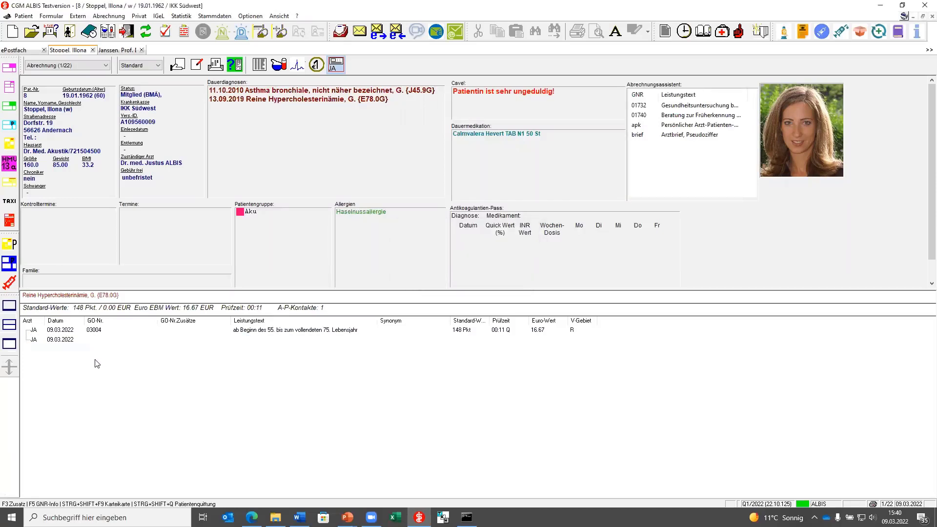
# Step: Enter GO-Nr. 03000 again in the empty billing row to trigger the EBM check in docked form
pyautogui.click(96, 347)
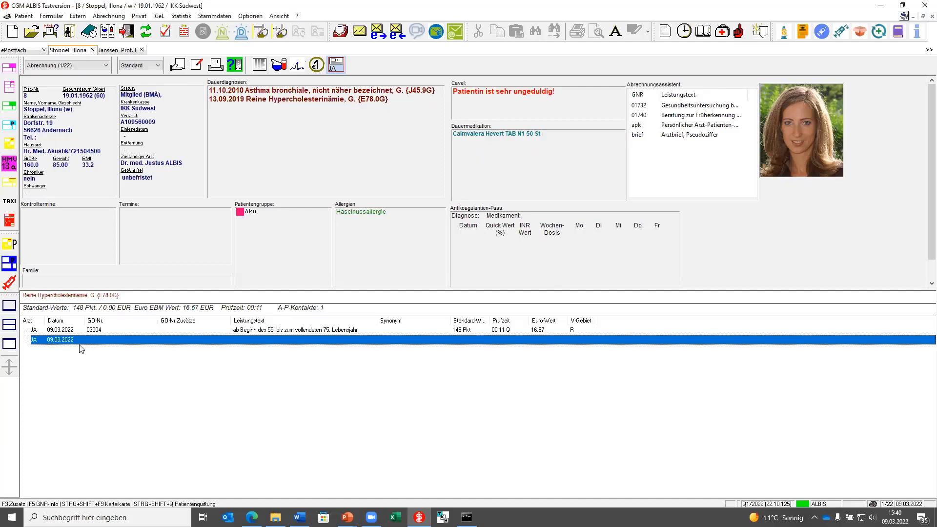
pyautogui.click(90, 340)
pyautogui.write('300')
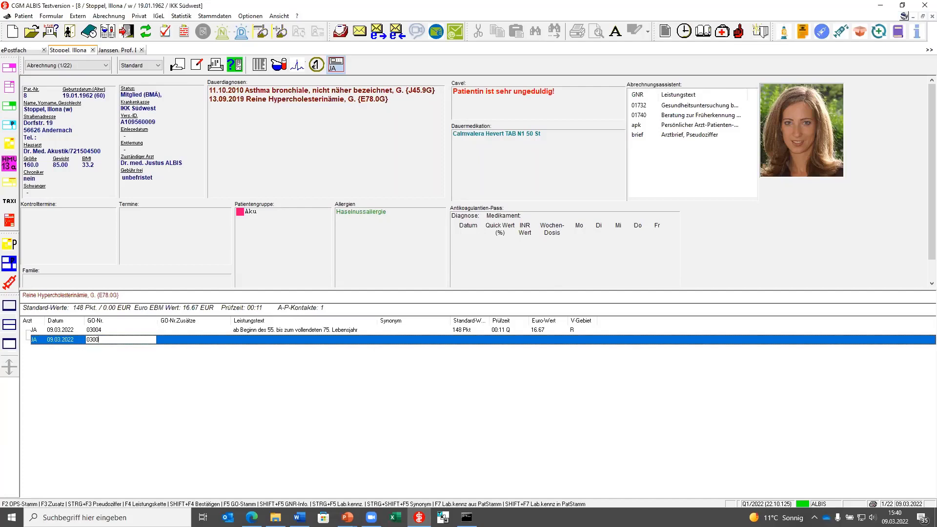
pyautogui.write('0')
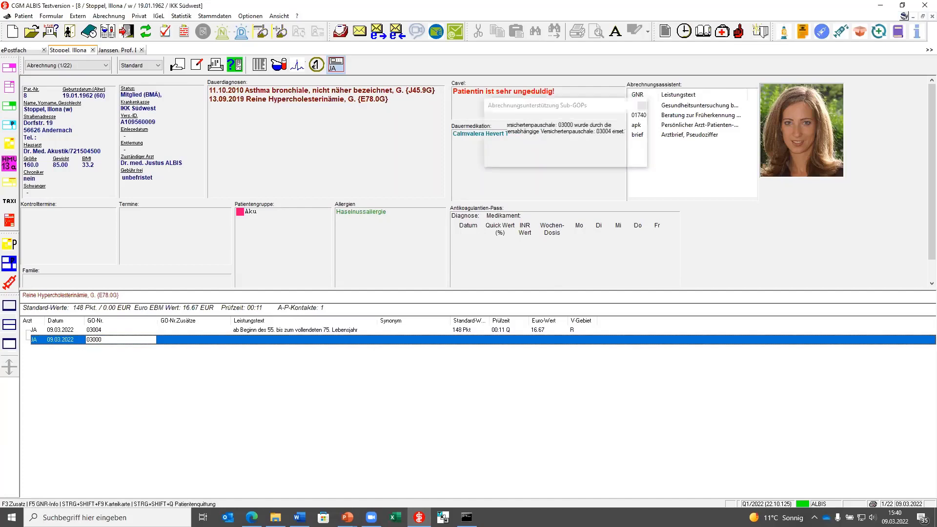
pyautogui.press('Return')
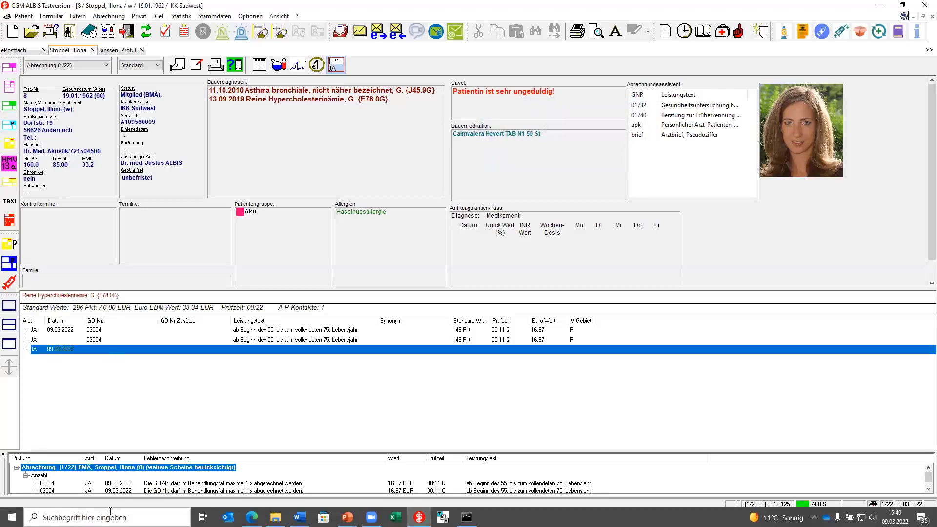
# Step: Select the first 03004 error in the docked check list and delete the duplicate 03004 billing entry
pyautogui.click(104, 485)
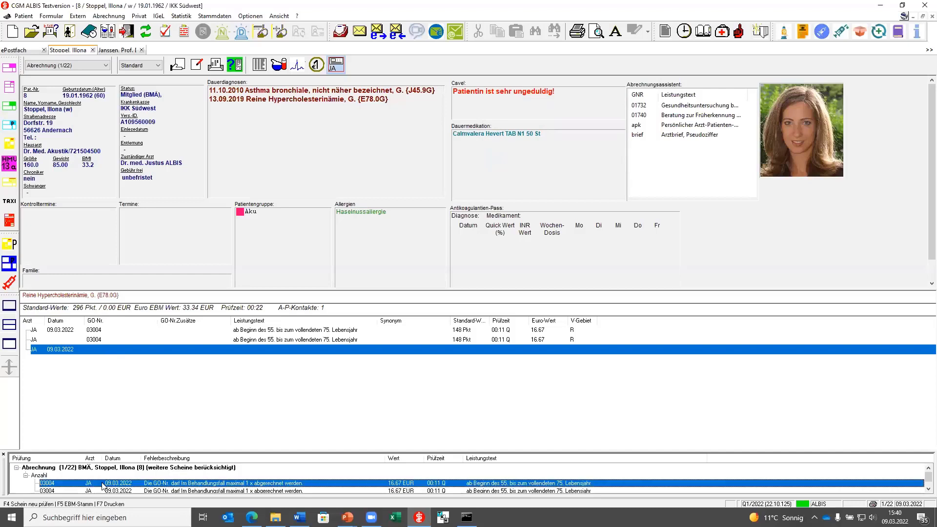
pyautogui.click(91, 340)
pyautogui.press('Delete')
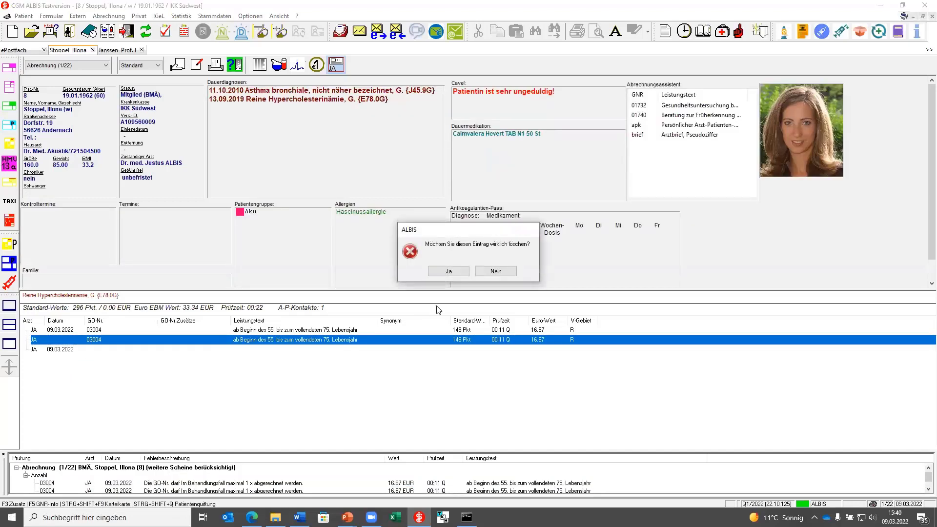
pyautogui.click(448, 270)
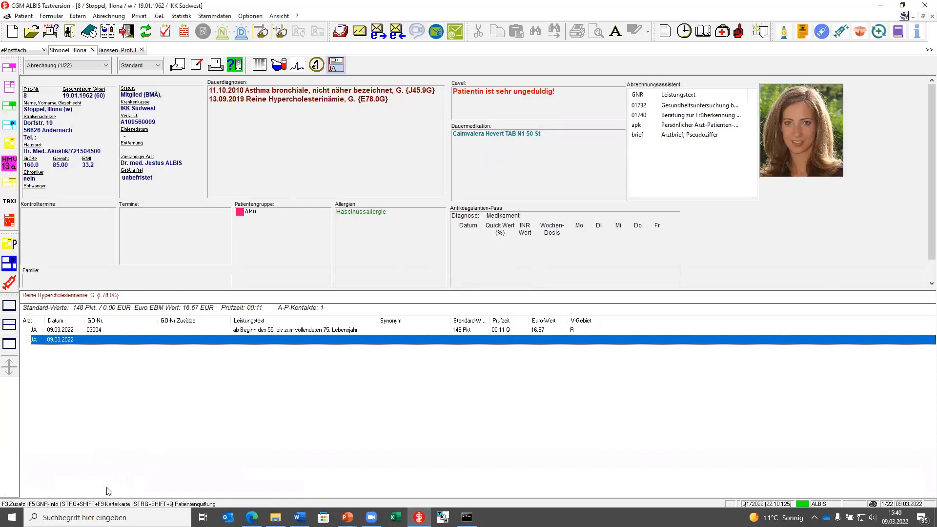
# Step: Enter GO-Nr. 03000 in the empty billing row once more and select the first 03004 error in the docked check list
pyautogui.click(112, 342)
pyautogui.write('03000')
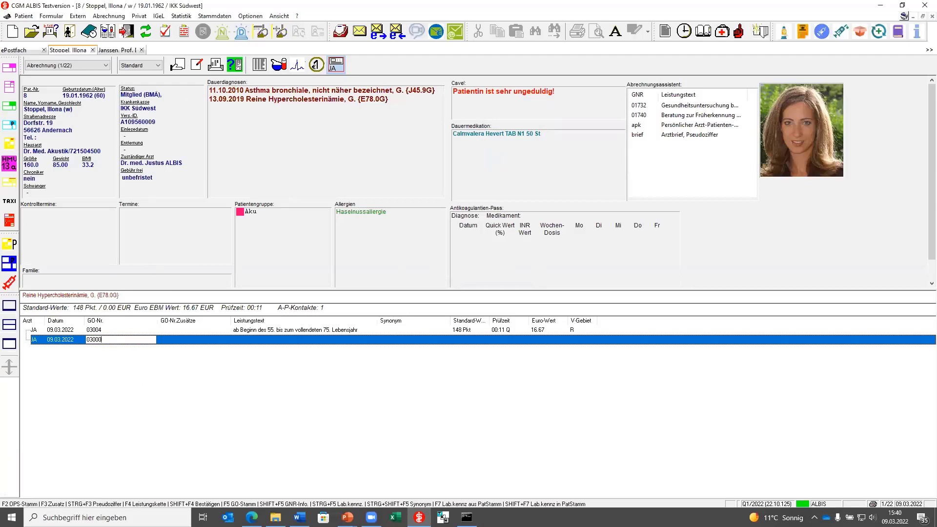
pyautogui.press('Return')
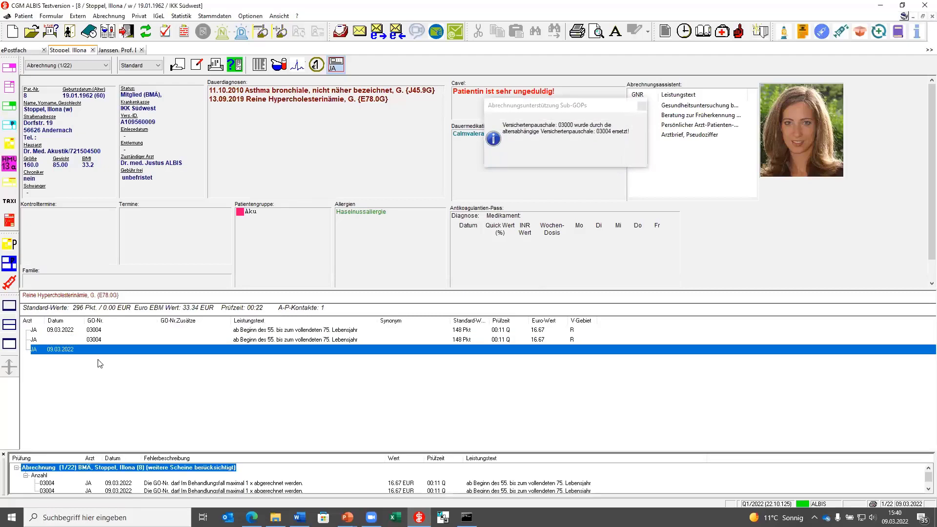
pyautogui.click(75, 479)
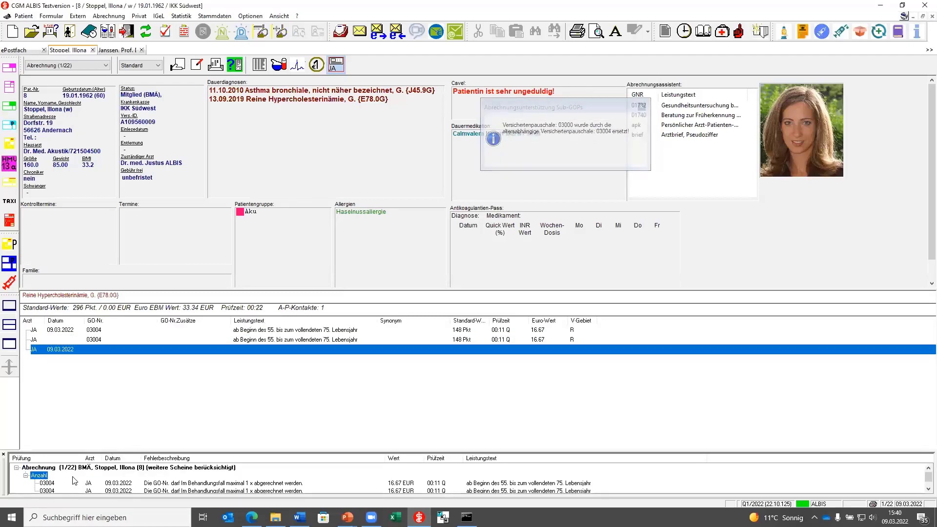
pyautogui.click(121, 484)
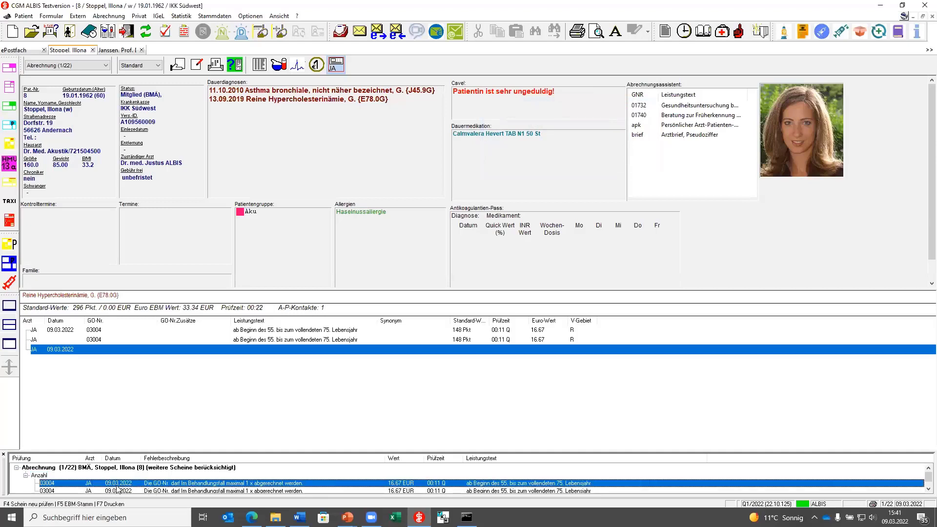
# Step: Undock the Prüfung EBM2000 Plus window with Verankern Aufheben and close it to return to the patient's billing list
pyautogui.click(279, 16)
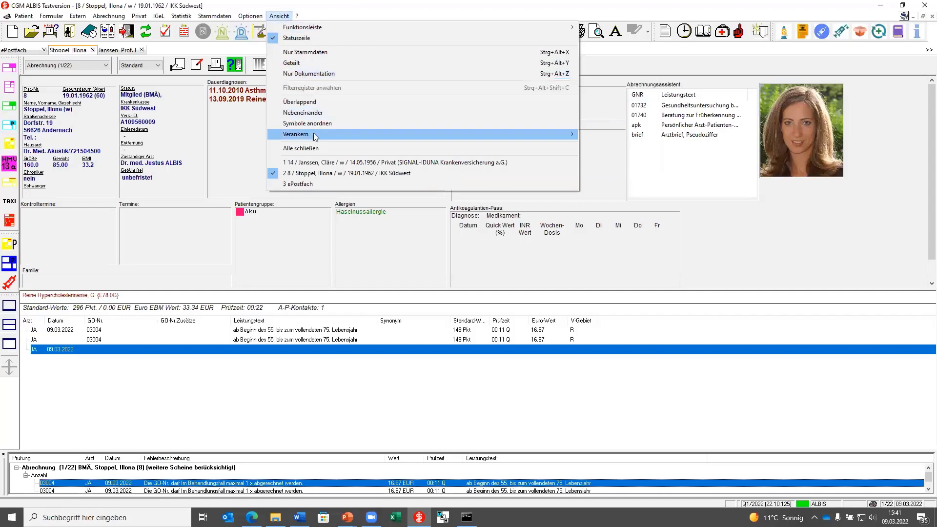
pyautogui.moveTo(526, 137)
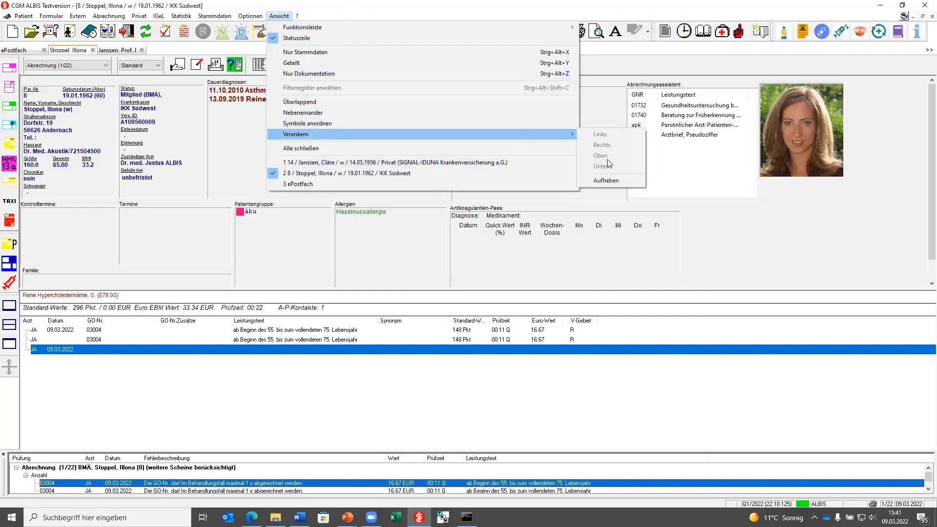
pyautogui.click(612, 180)
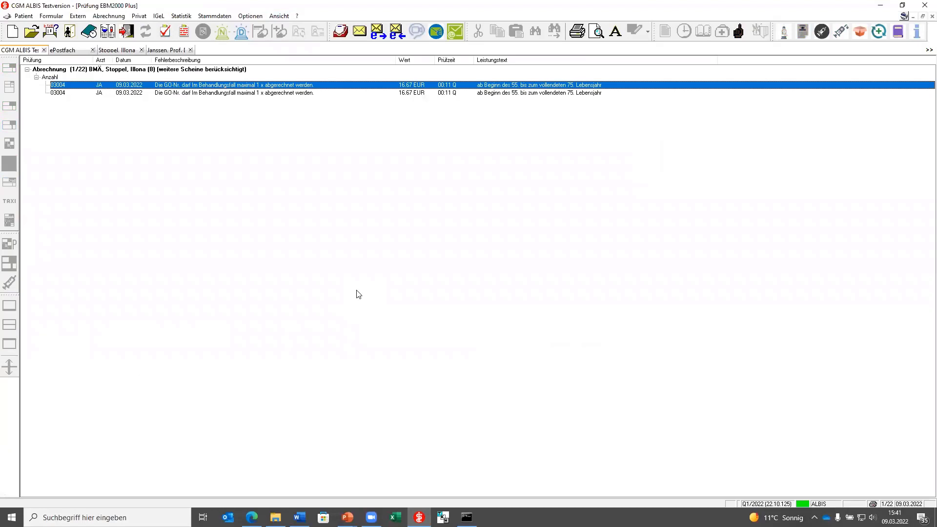
pyautogui.click(44, 50)
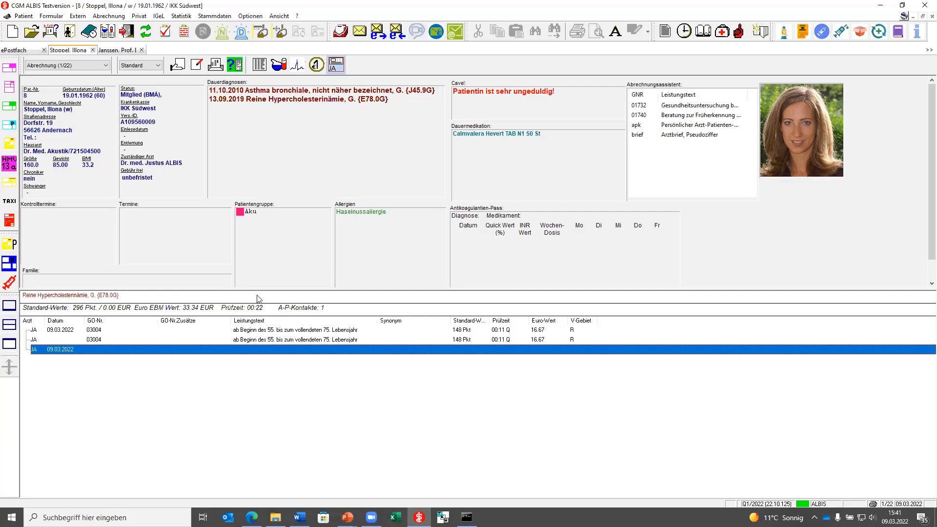
pyautogui.click(216, 371)
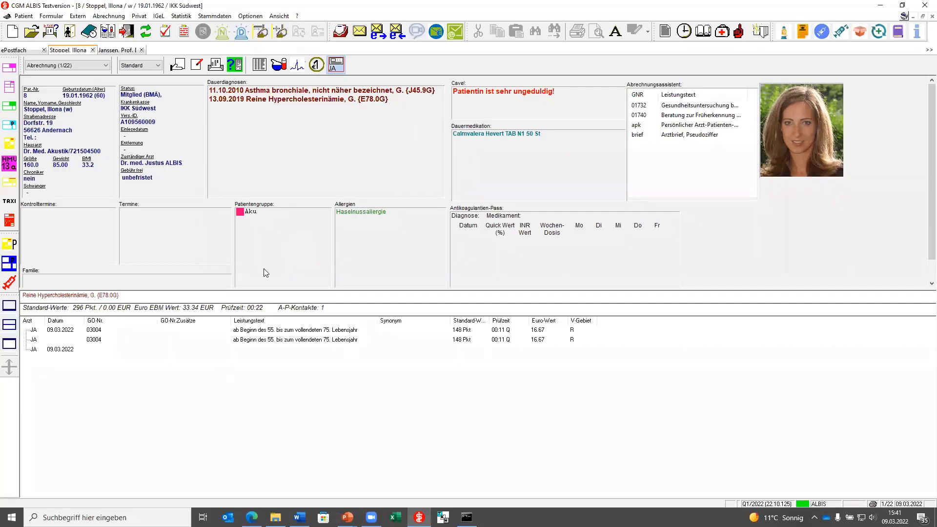
# Step: Review the workplace name and settings in the Arbeitsplatz options, confirm them and dismiss the restart notice
pyautogui.click(254, 18)
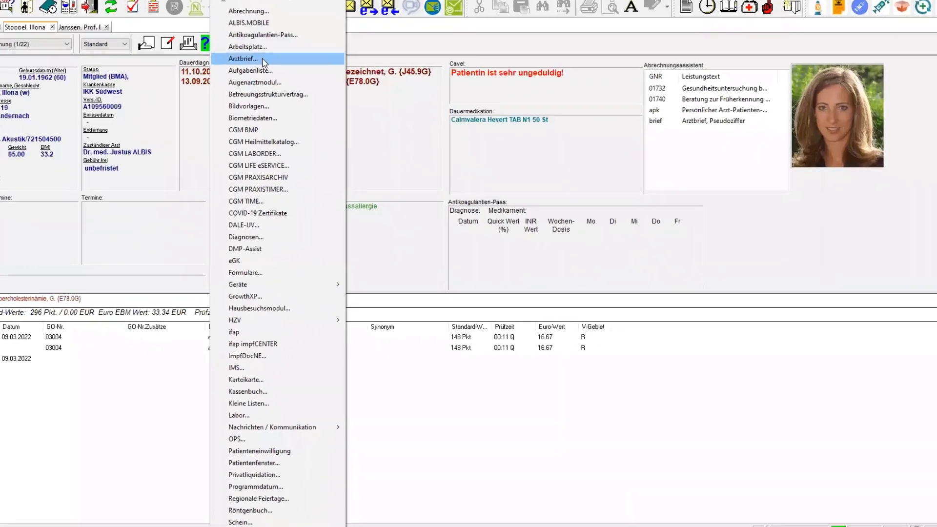
pyautogui.click(281, 79)
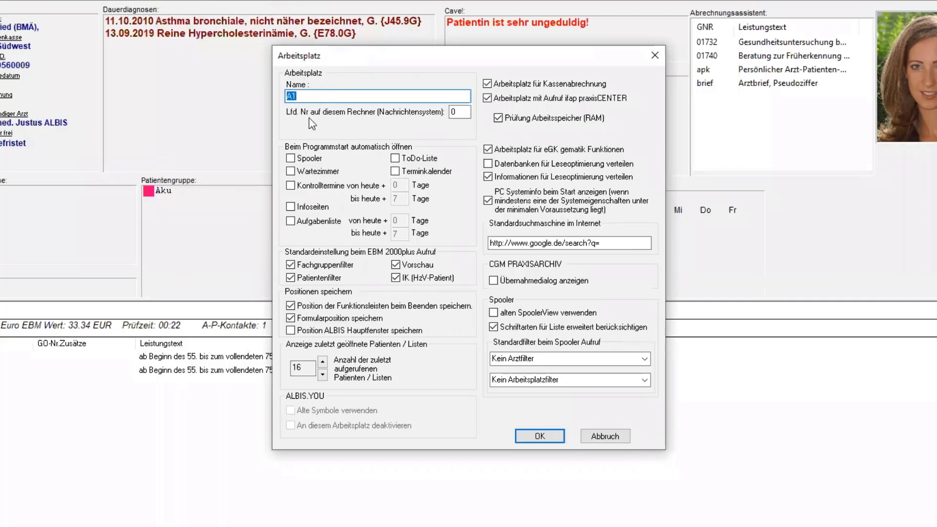
pyautogui.click(529, 436)
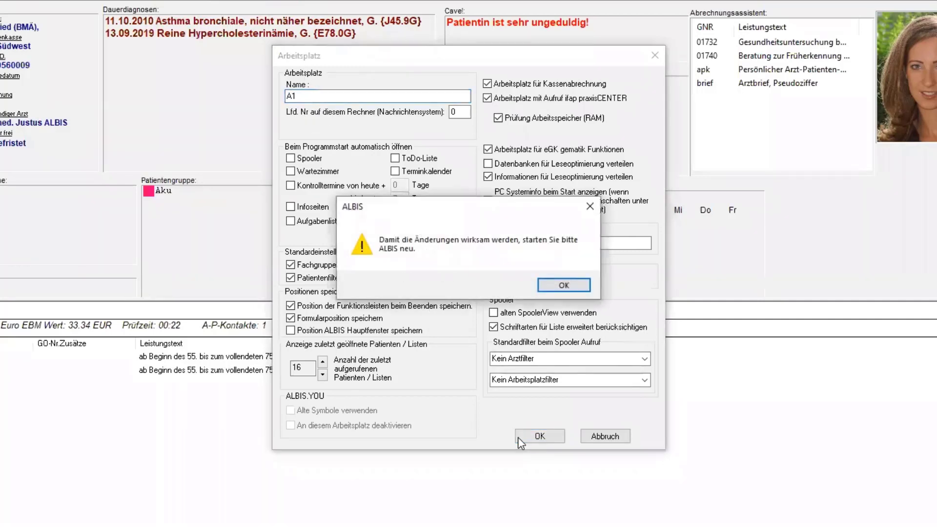
pyautogui.click(564, 286)
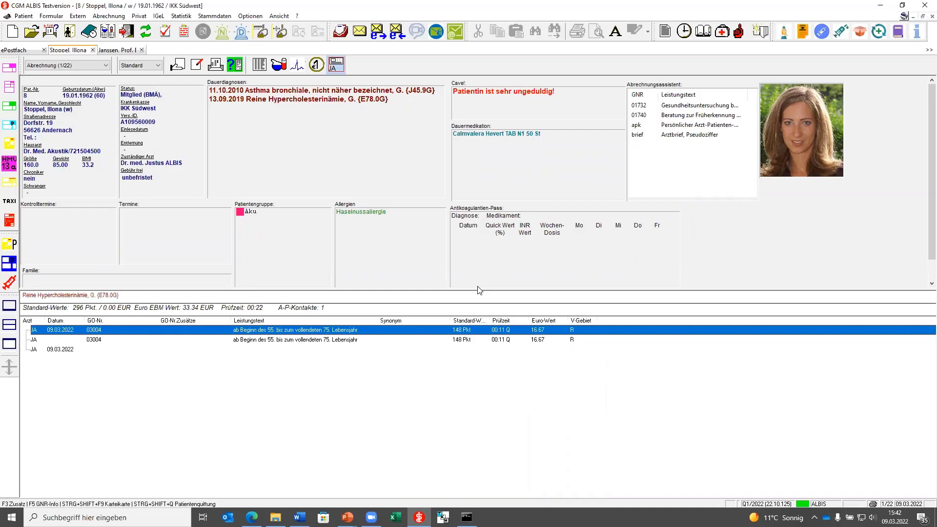
# Step: Check which workplaces can be picked as recipient of an internal text message and cancel the message
pyautogui.hotkey('ctrl', 'n')
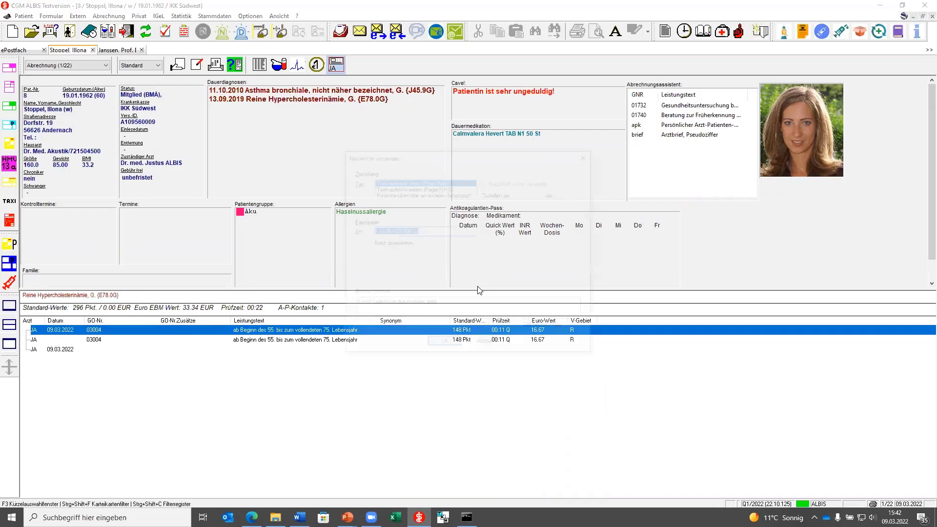
pyautogui.click(474, 231)
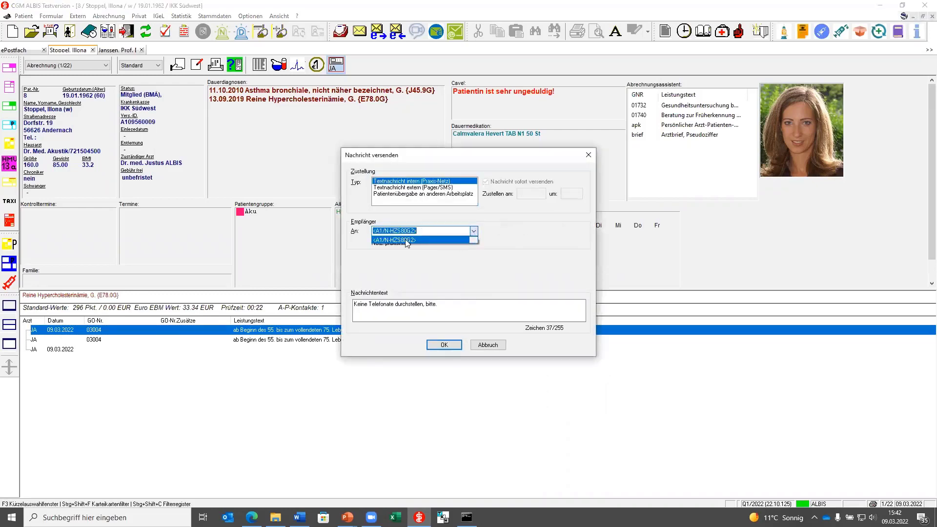
pyautogui.click(426, 240)
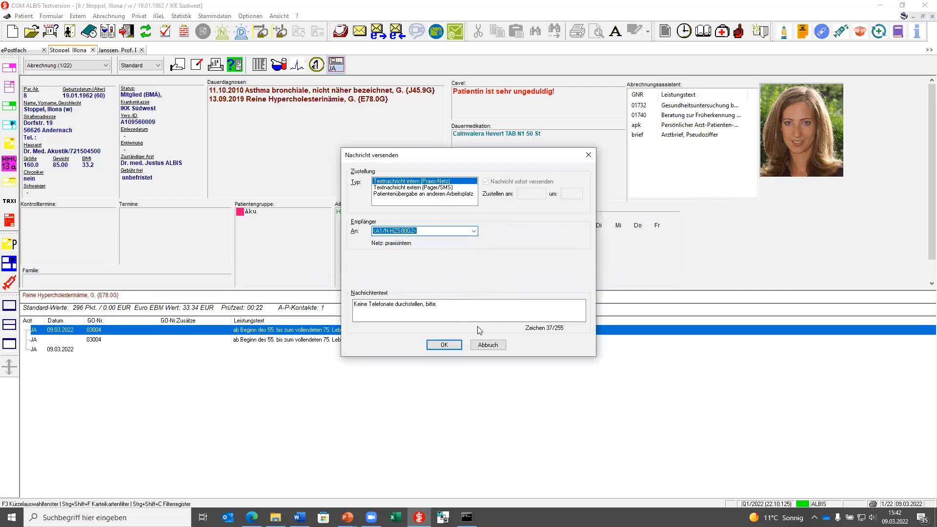
pyautogui.click(489, 345)
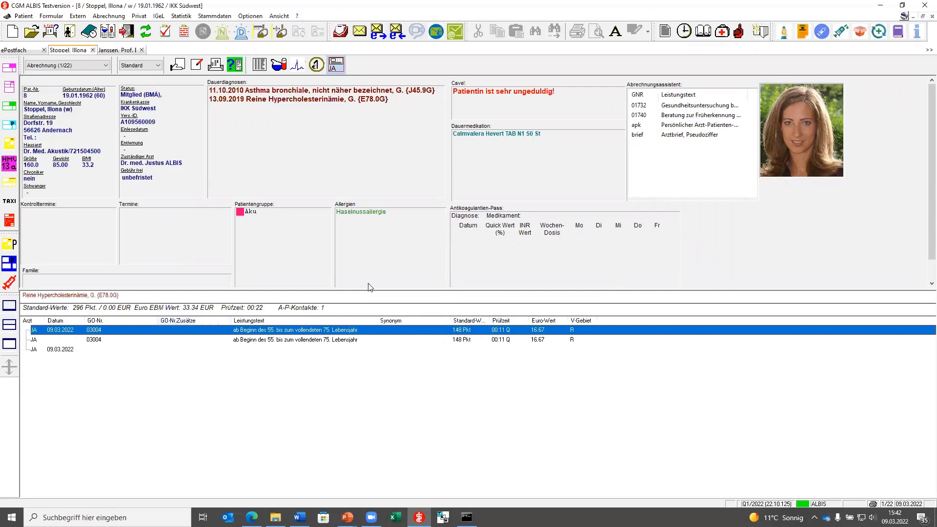
# Step: Try to send the anam, bef and dia entries of 25.02.2021 from the patient's Karteikarte per CGM eARZTBRIEF
pyautogui.click(260, 65)
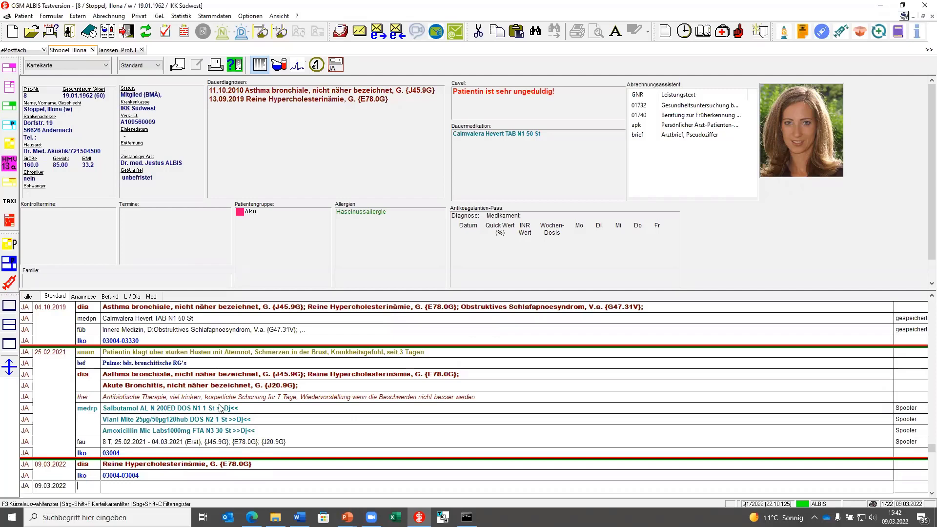
pyautogui.click(145, 375)
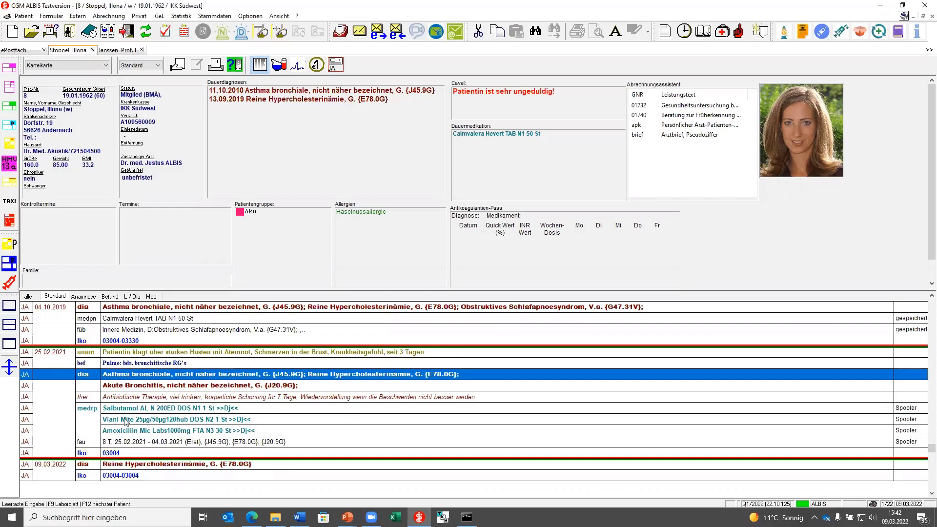
pyautogui.keyDown('ctrl'); pyautogui.click(140, 354); pyautogui.keyUp('ctrl')
pyautogui.keyDown('ctrl'); pyautogui.click(140, 364); pyautogui.keyUp('ctrl')
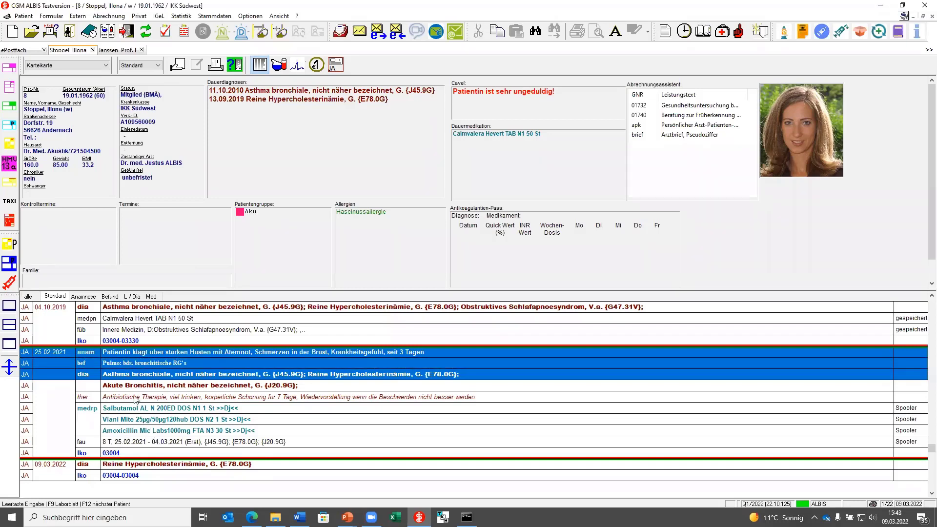
pyautogui.rightClick(155, 364)
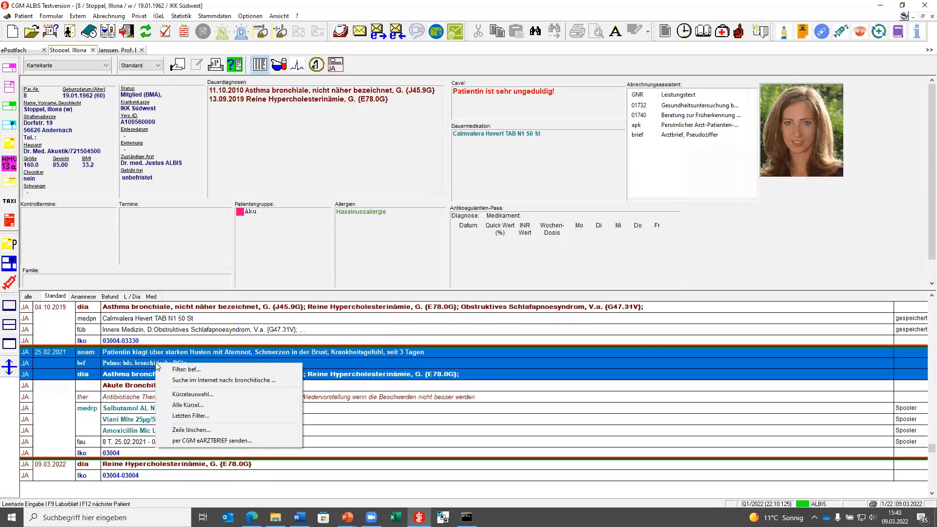
pyautogui.click(191, 442)
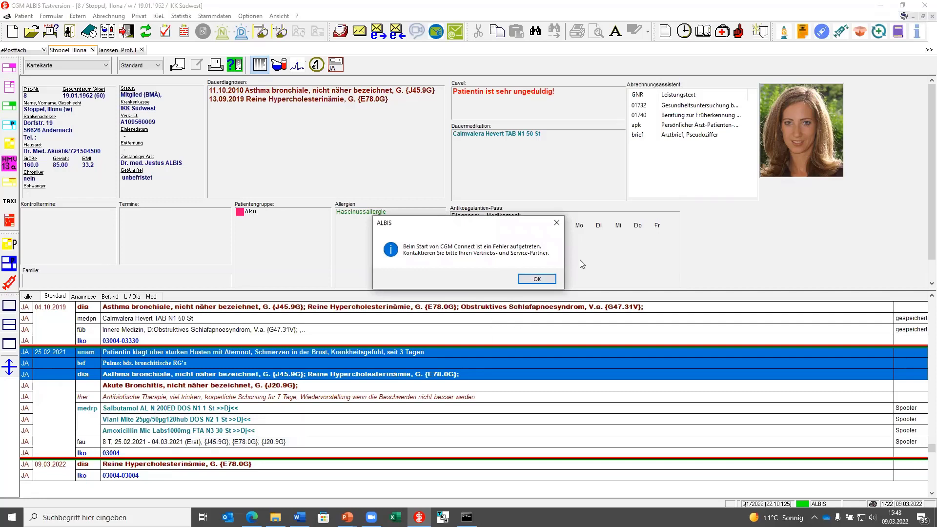
pyautogui.click(557, 223)
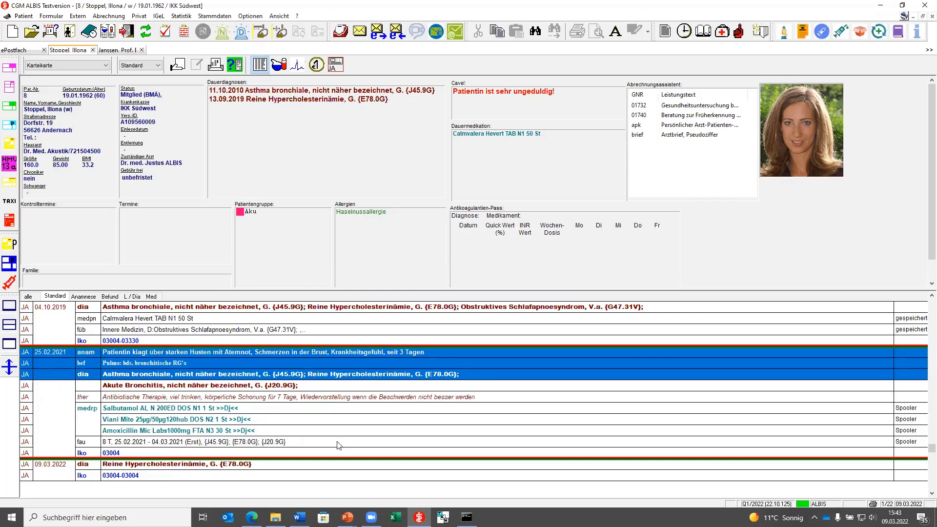
# Step: Add a dia row dated 09.03.2022 to the Karteikarte and insert the COVID-19 diagnoses from the cov text block
pyautogui.click(160, 421)
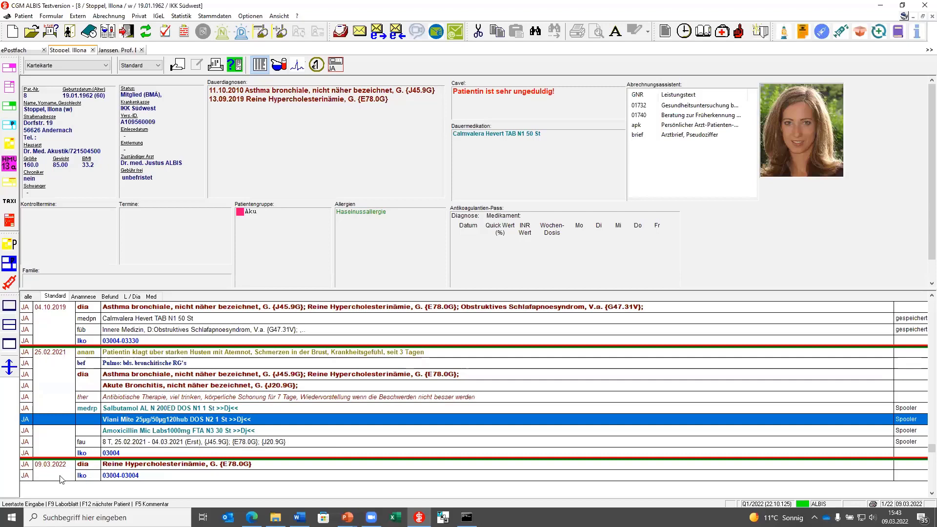
pyautogui.press('space')
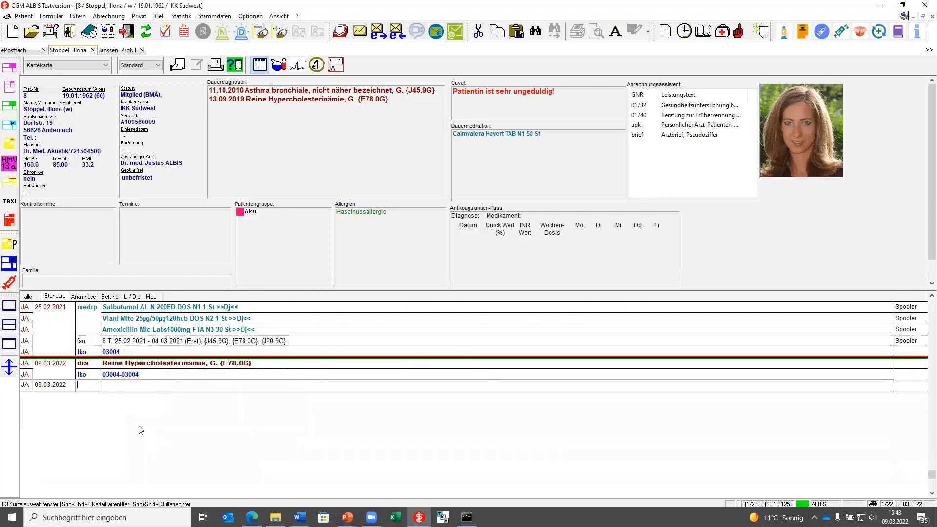
pyautogui.write('dia')
pyautogui.press('Return')
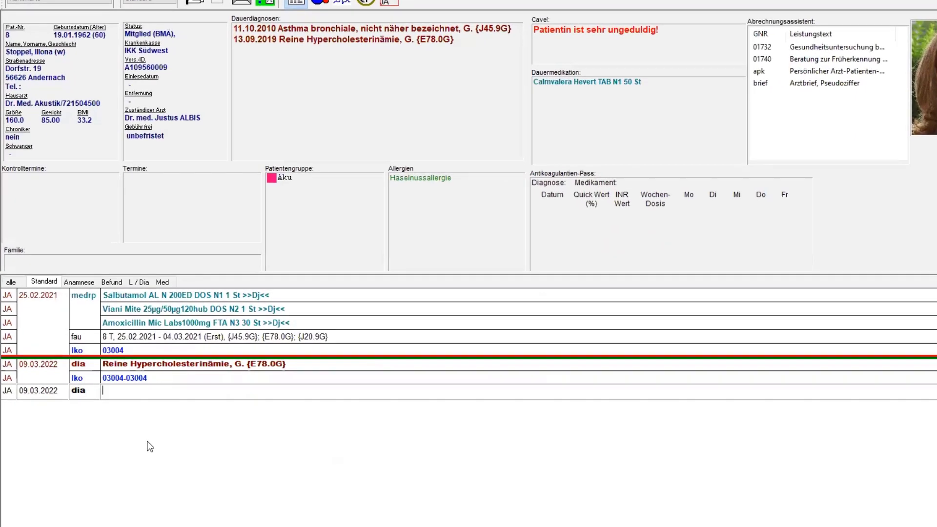
pyautogui.write('cov')
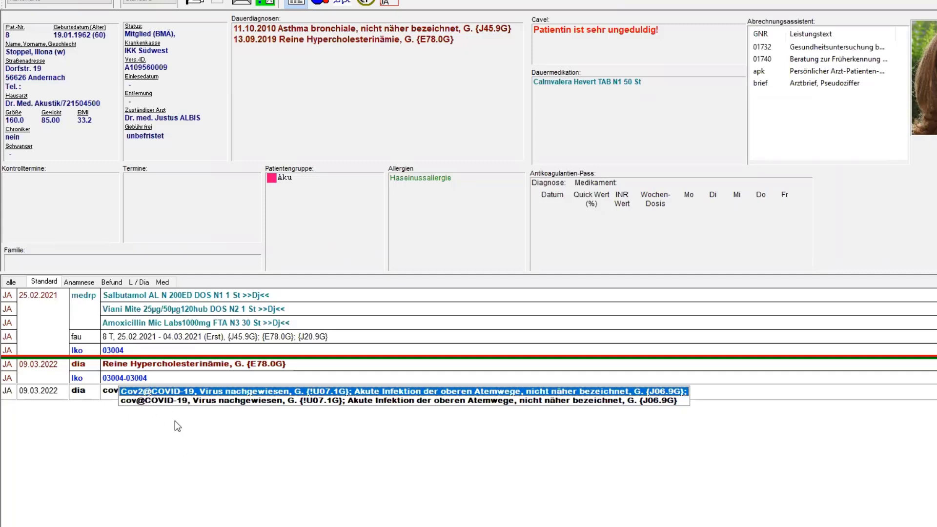
pyautogui.click(177, 398)
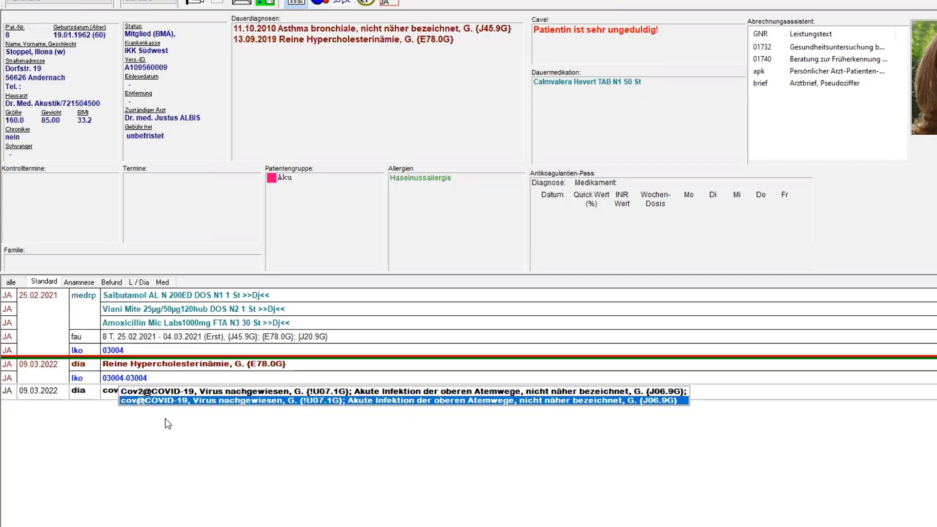
pyautogui.press('Return')
# Step: Replace the dia row's text with the cov2 text block and discard the row without saving
pyautogui.hotkey('shift', 'Home')
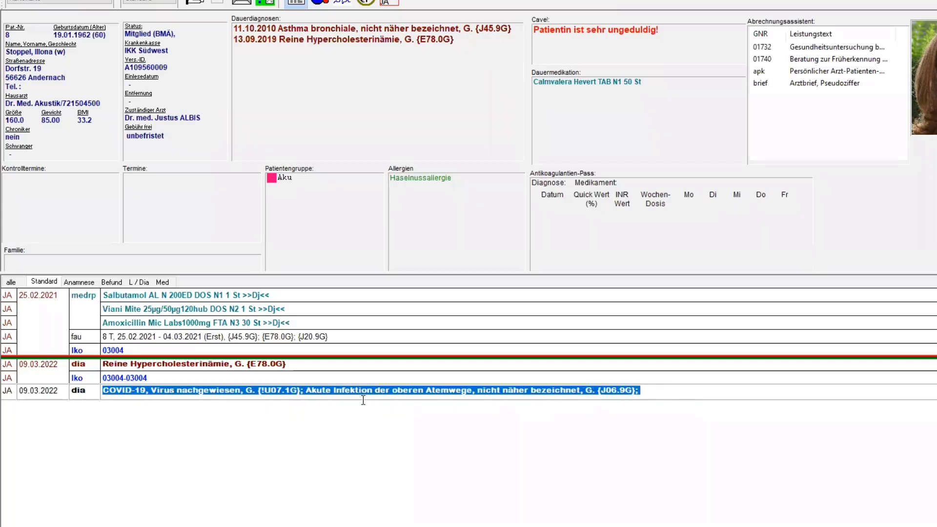
pyautogui.press('BackSpace')
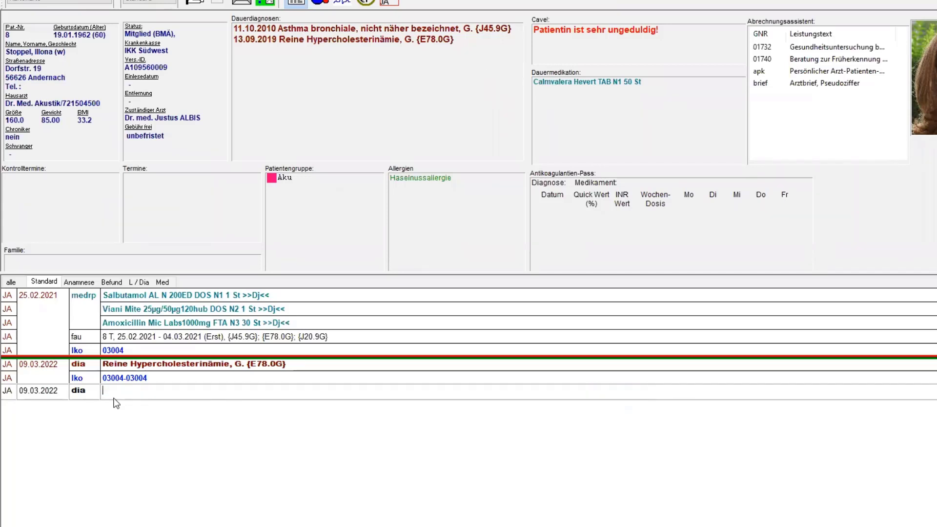
pyautogui.write('cov2')
pyautogui.press('Return')
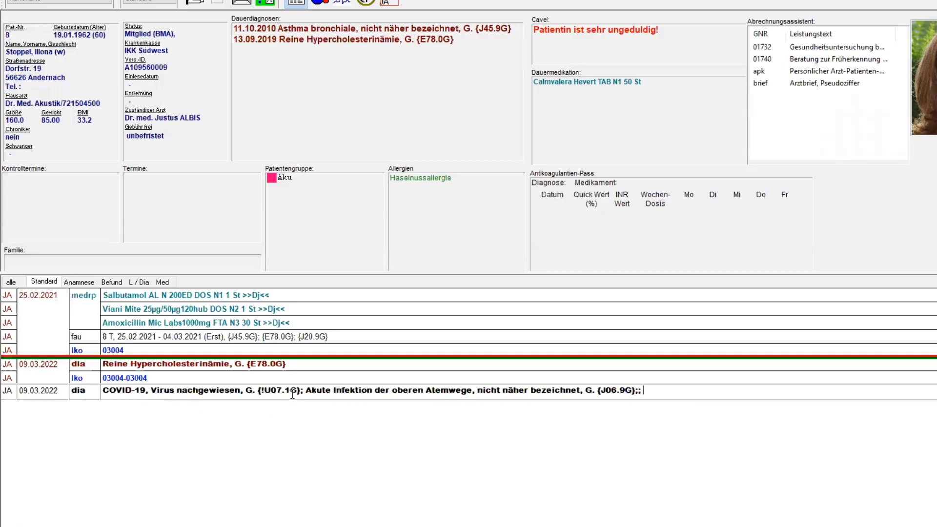
pyautogui.moveTo(291, 391); pyautogui.dragTo(297, 391)
pyautogui.click(278, 476)
pyautogui.click(616, 261)
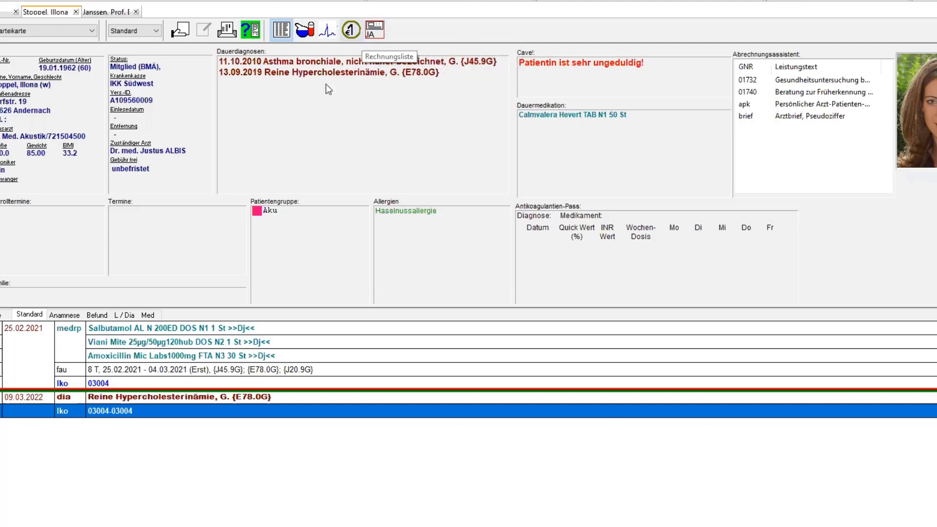
# Step: Mark the patient's 1/22 billing Schein as Anerkannte Psychotherapie and open its Anerkennungsbescheide
pyautogui.click(377, 32)
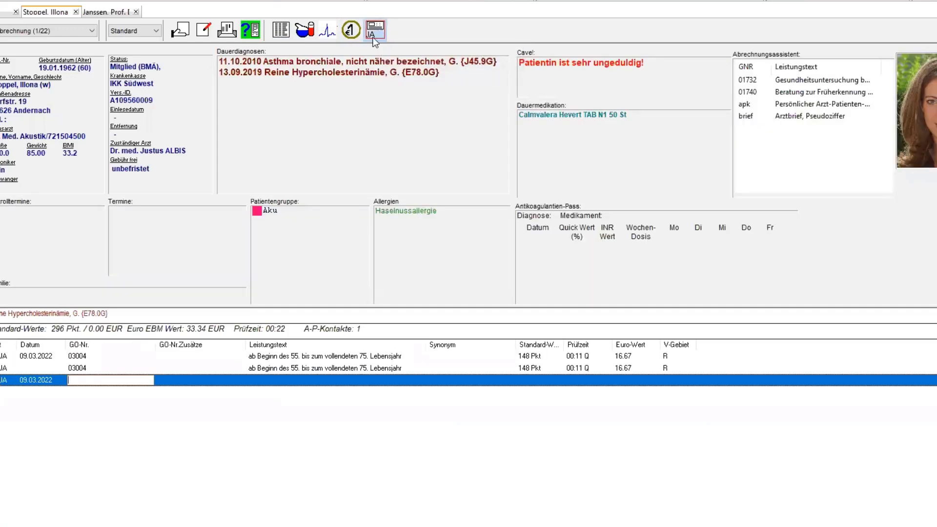
pyautogui.click(205, 31)
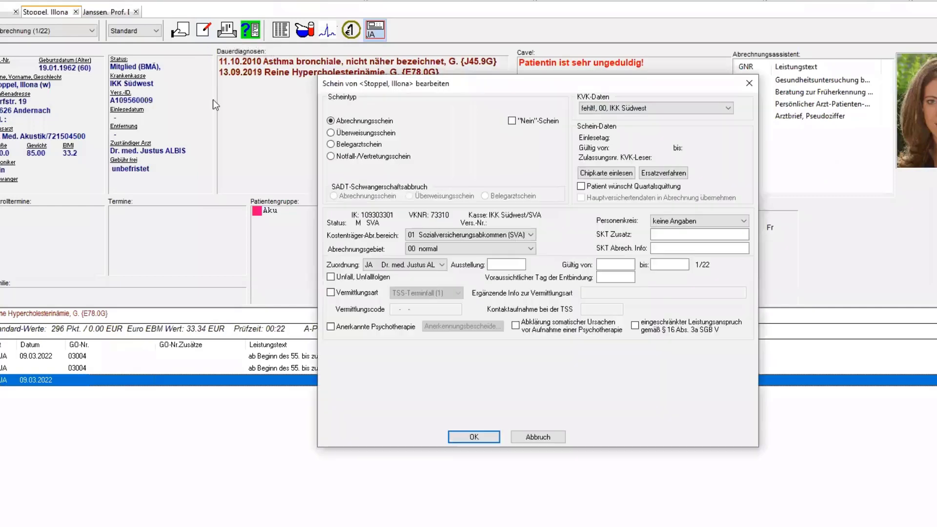
pyautogui.click(331, 326)
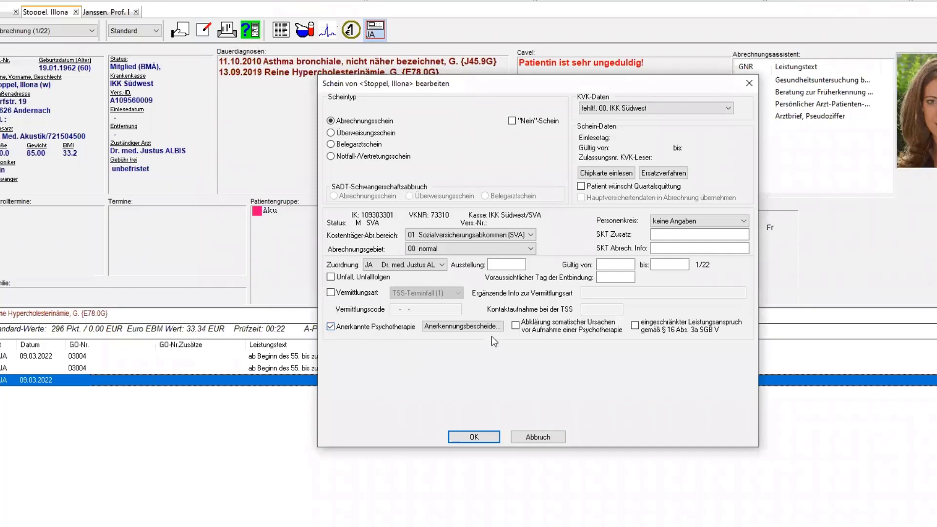
pyautogui.click(453, 326)
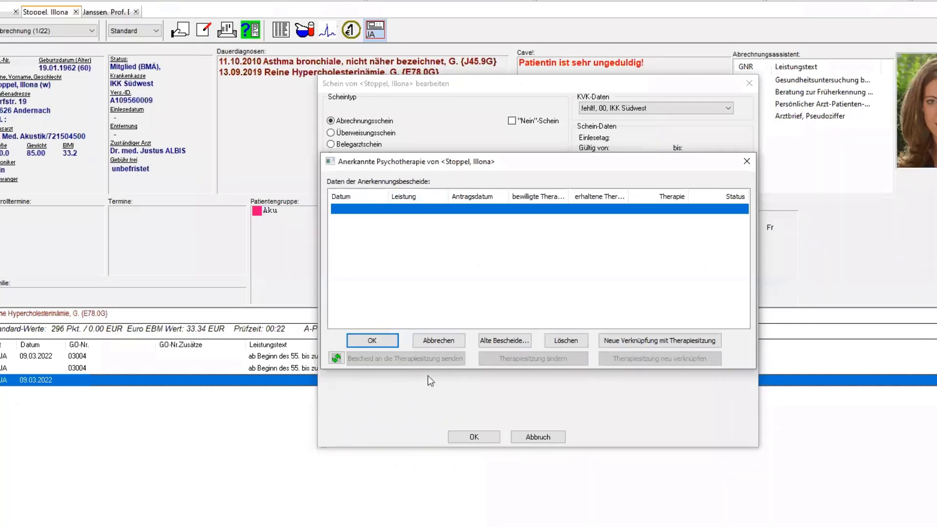
# Step: Start a new therapy named Test through a new Therapiesitzung link and flag it as Psychotherapie
pyautogui.click(636, 341)
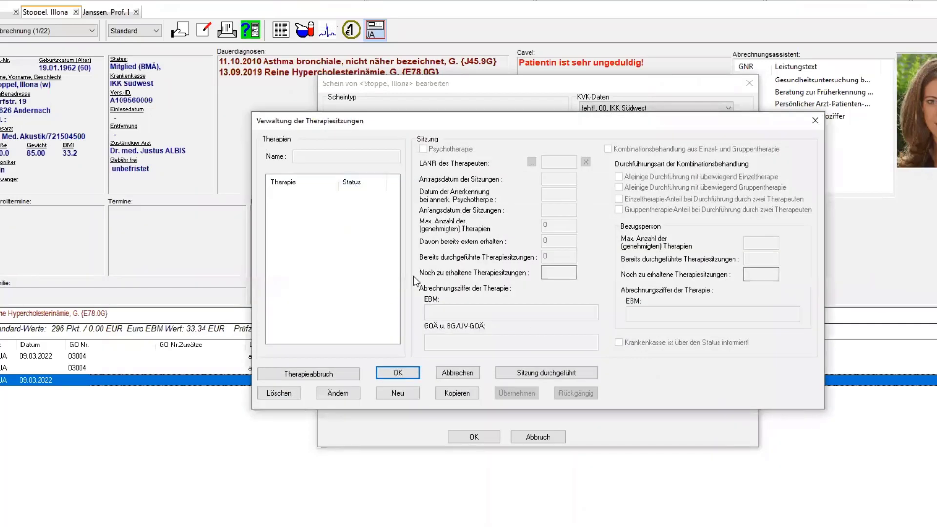
pyautogui.click(397, 394)
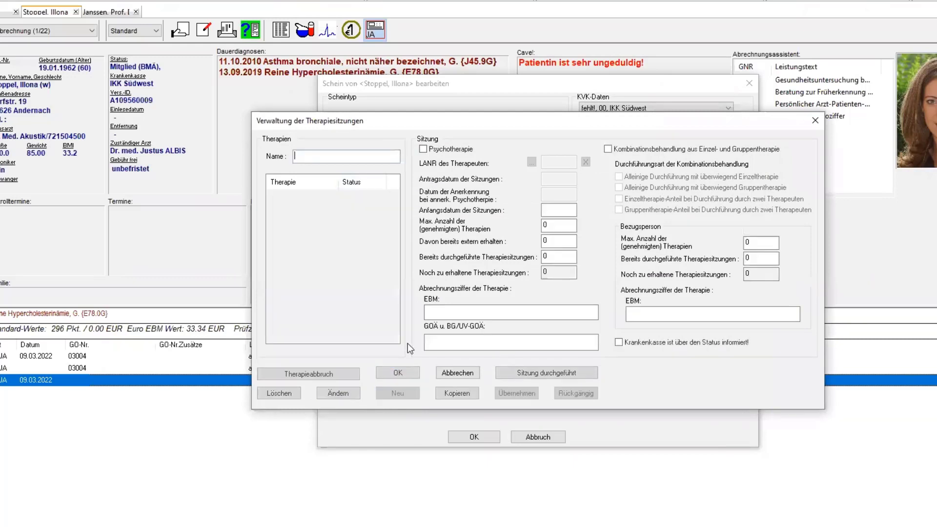
pyautogui.write('Test')
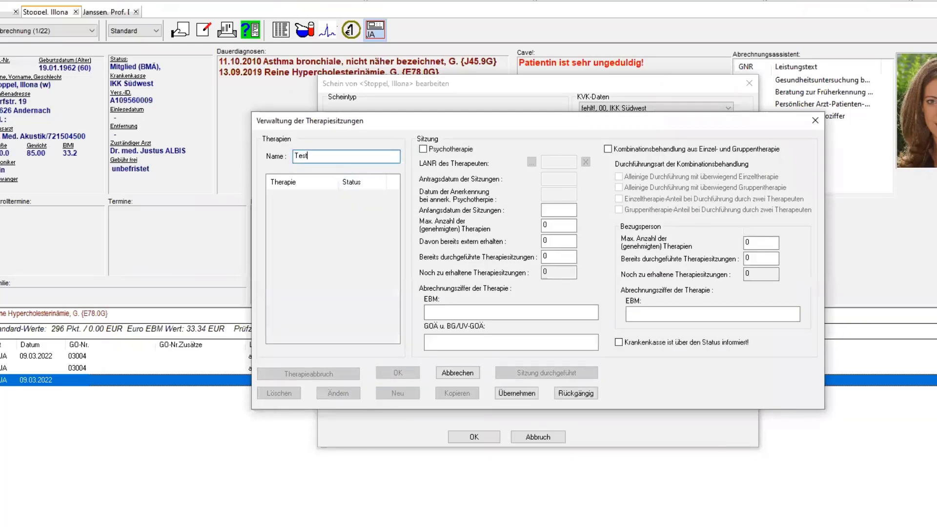
pyautogui.click(423, 149)
# Step: Fill in the therapist's LANR from the doctor selection and set the application, recognition and start dates to 09.03.2022
pyautogui.click(566, 162)
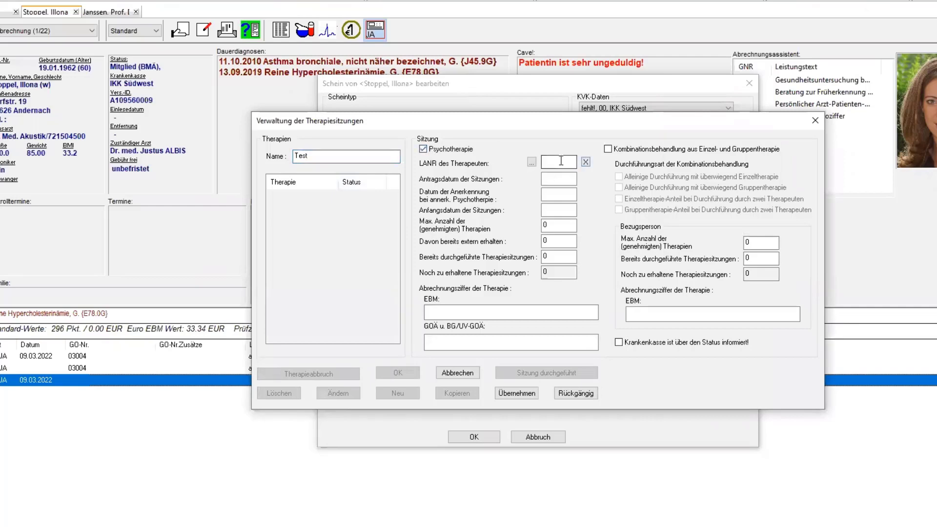
pyautogui.click(531, 162)
pyautogui.click(497, 366)
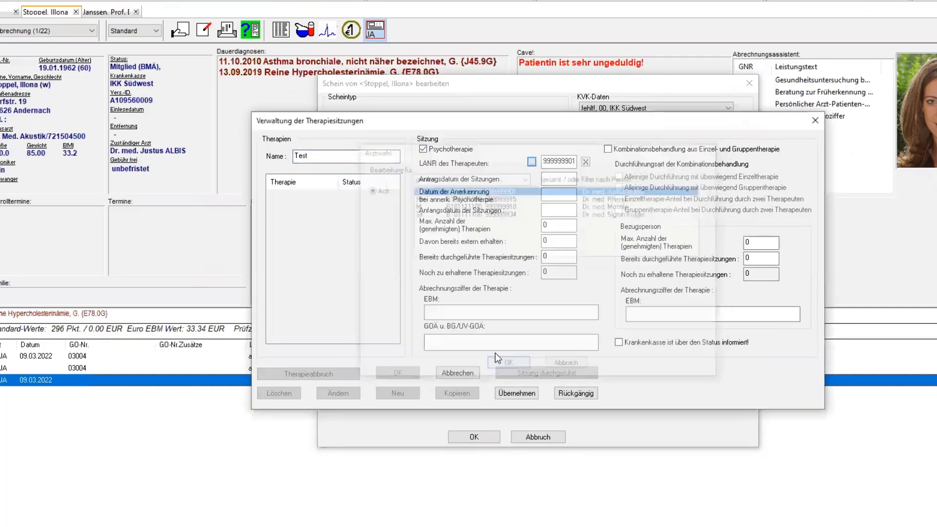
pyautogui.click(547, 180)
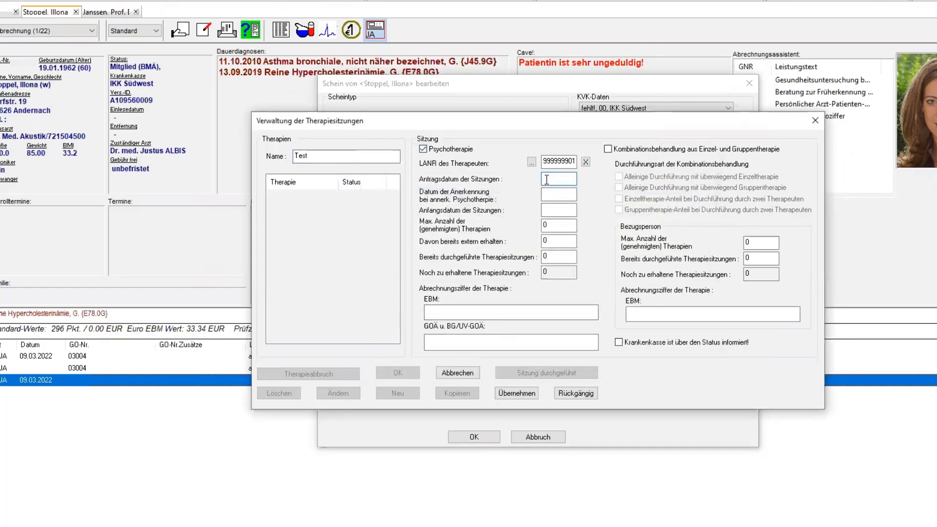
pyautogui.click(558, 194)
pyautogui.click(554, 211)
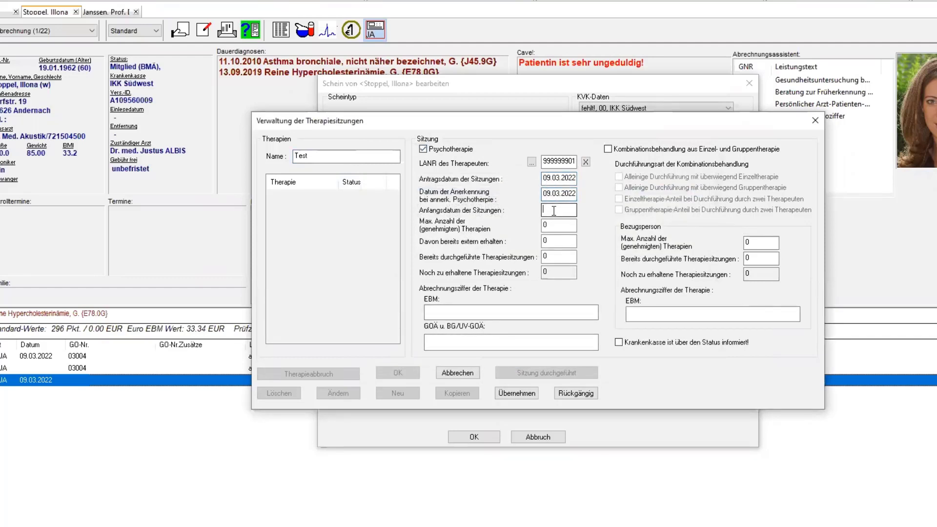
pyautogui.press('Tab')
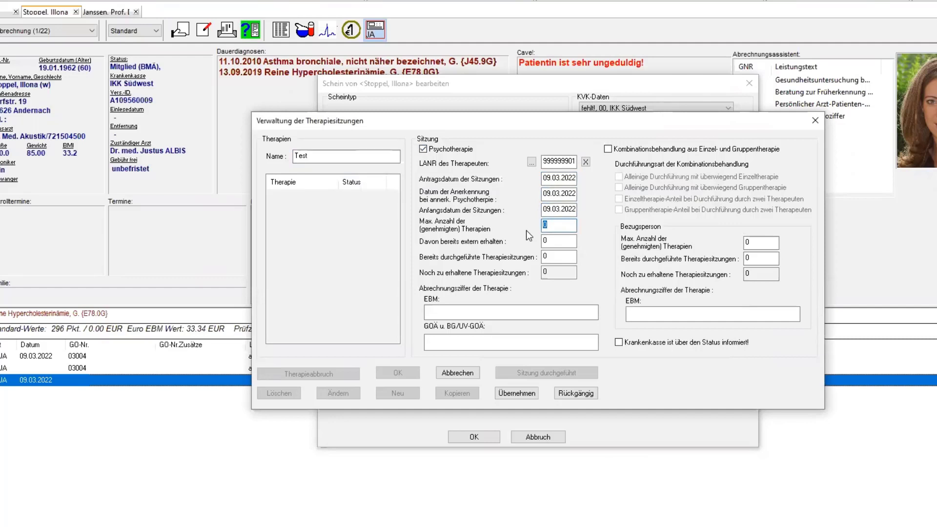
# Step: Set the Test therapy's approved maximum to 25 sessions and its EBM code to 35220, and save the therapy, the Anerkennungsbescheide and the Schein
pyautogui.write('25')
pyautogui.click(444, 315)
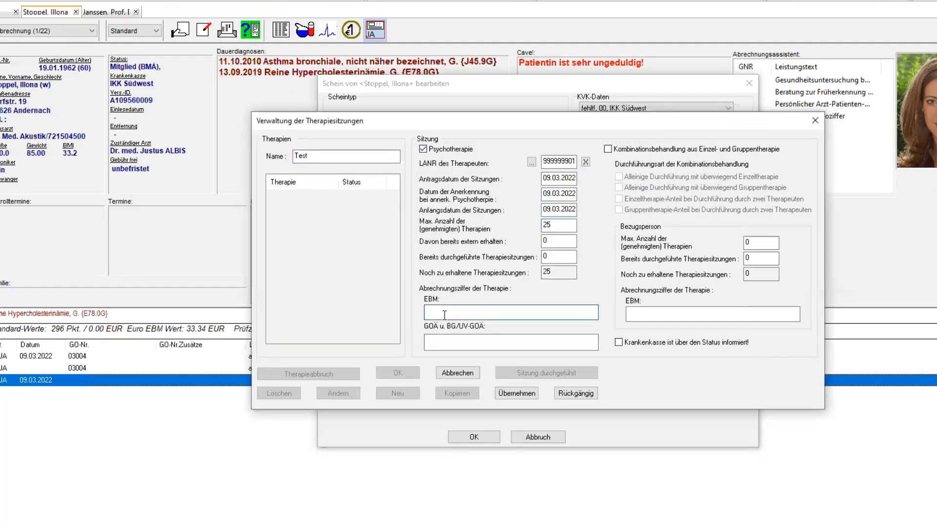
pyautogui.write('35220')
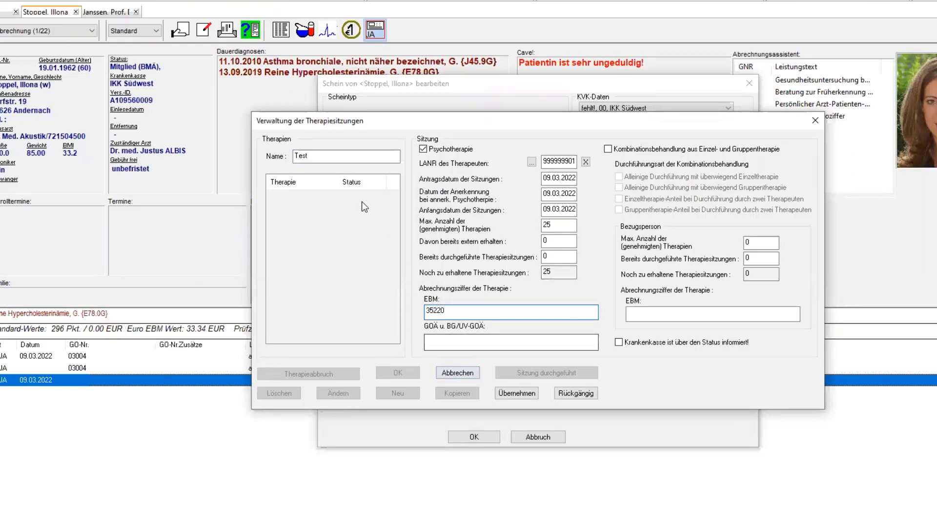
pyautogui.click(510, 393)
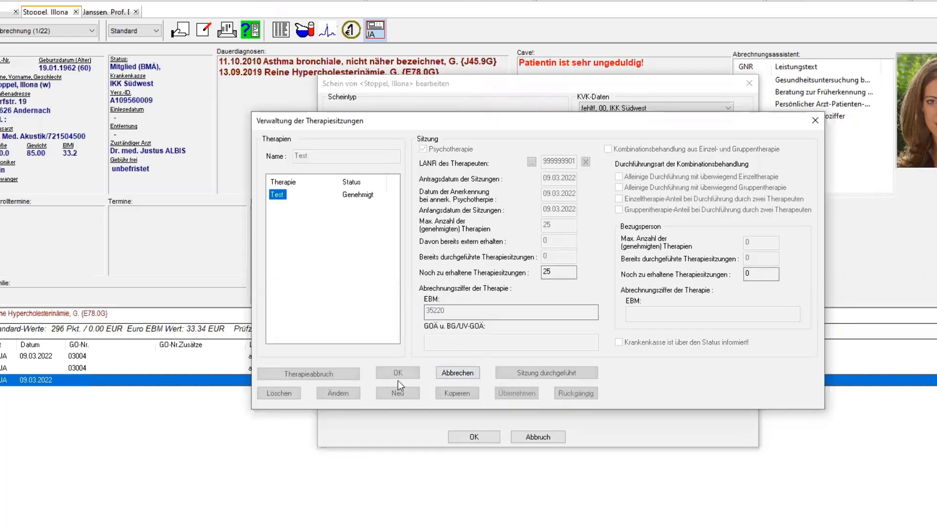
pyautogui.click(405, 375)
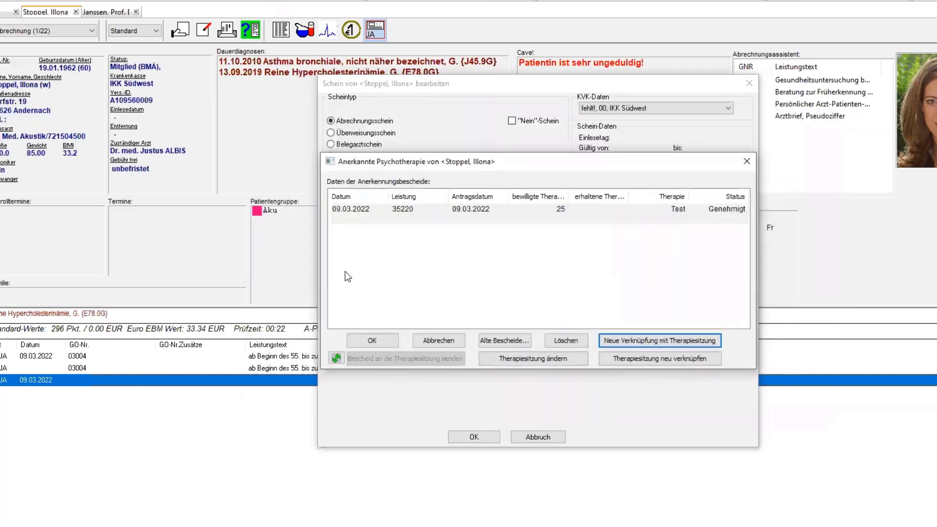
pyautogui.click(376, 338)
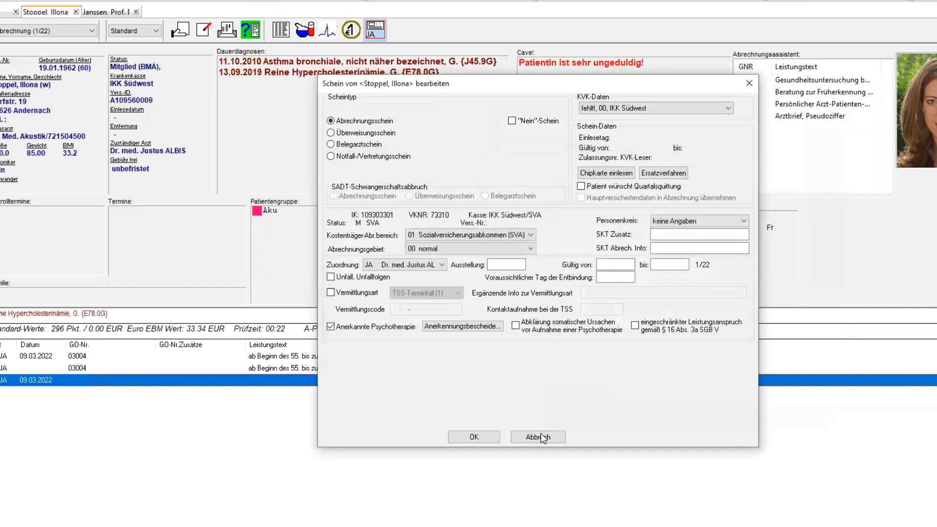
pyautogui.click(471, 437)
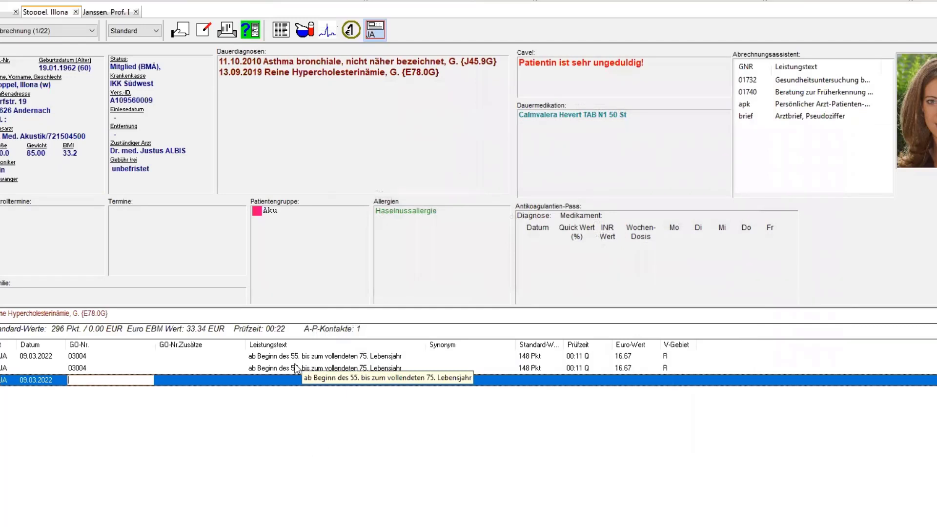
# Step: Try to enter fee number 35220 in the empty 09.03.2022 billing row
pyautogui.write('35220')
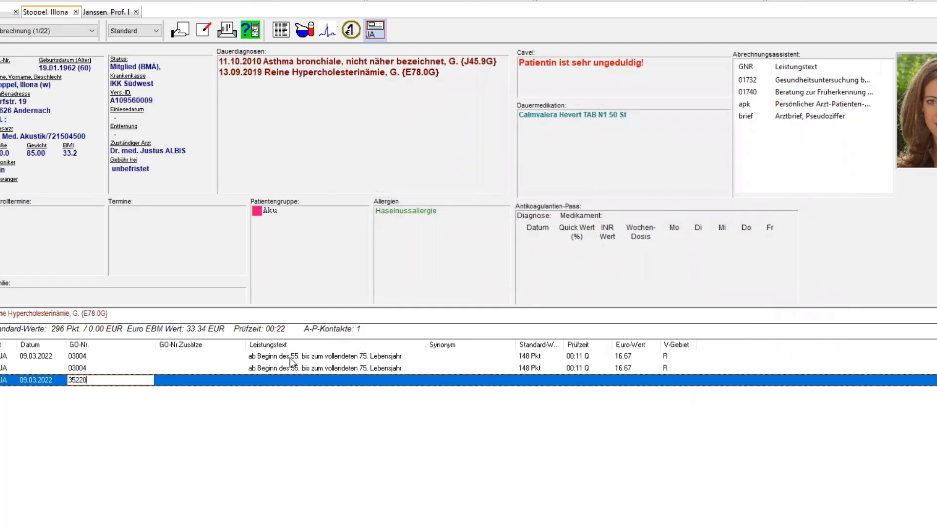
pyautogui.press('Return')
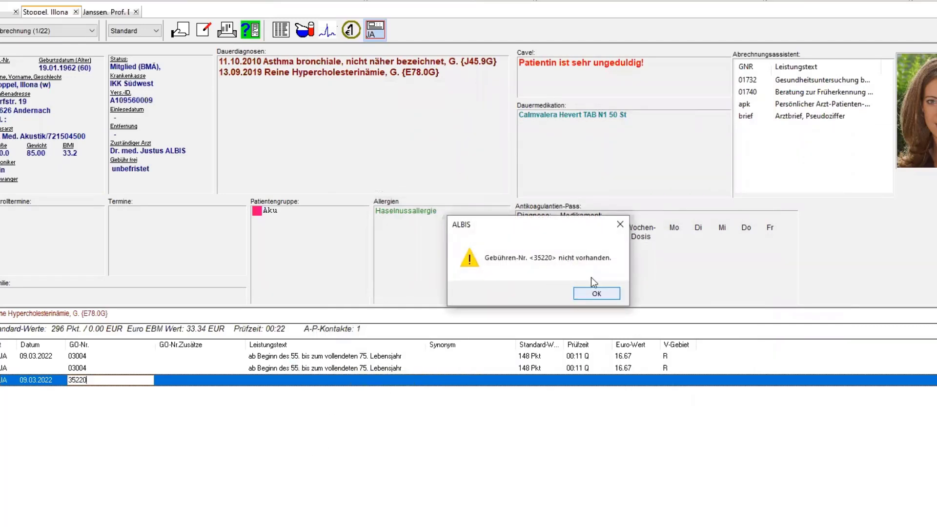
pyautogui.click(587, 294)
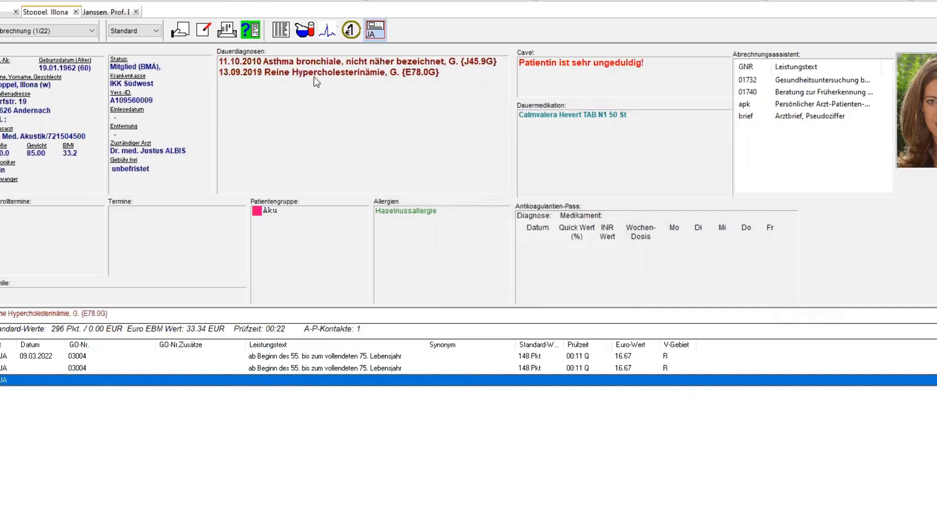
# Step: Change the Test therapy's EBM code to 01100 through the Schein's Anerkennungsbescheide and save the therapy and the Schein
pyautogui.click(203, 32)
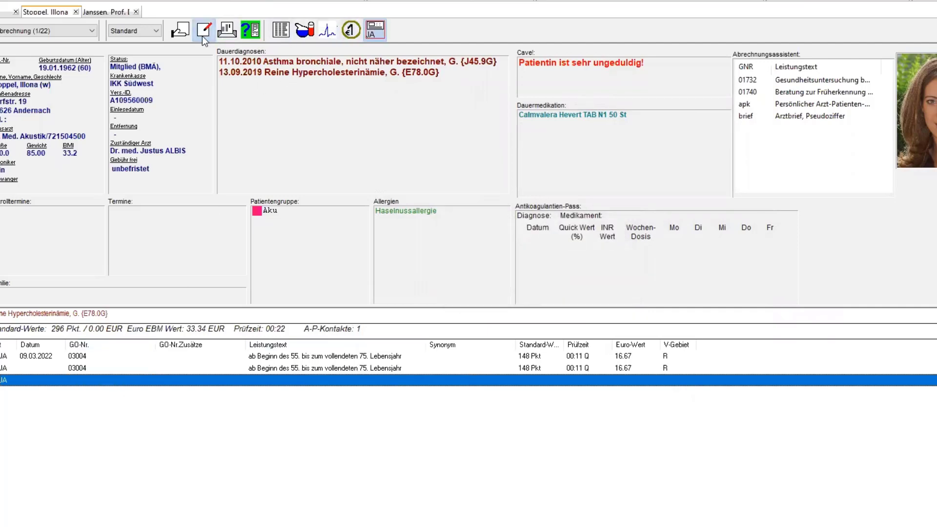
pyautogui.click(456, 344)
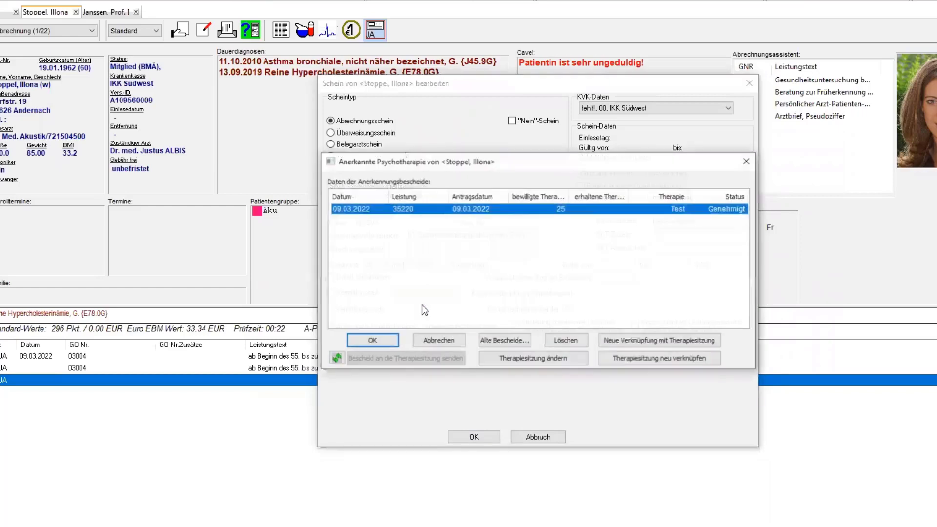
pyautogui.click(554, 359)
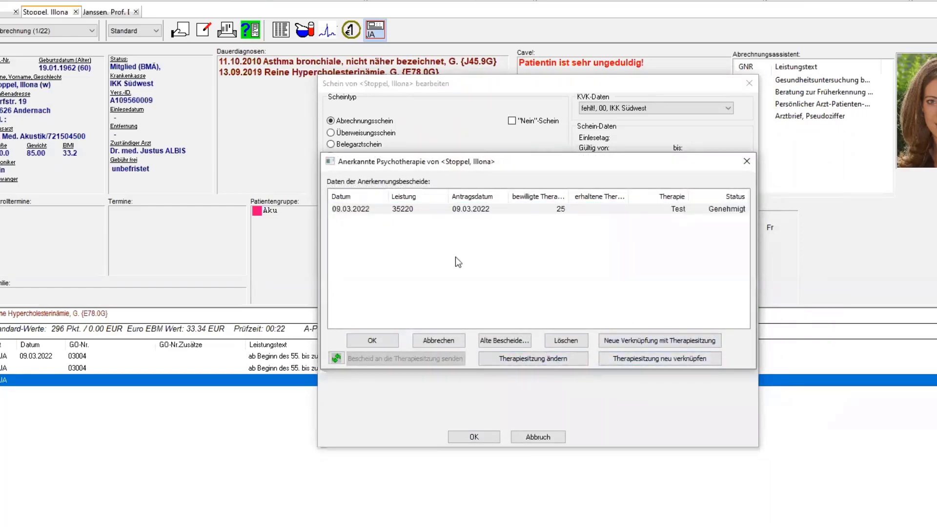
pyautogui.doubleClick(438, 315)
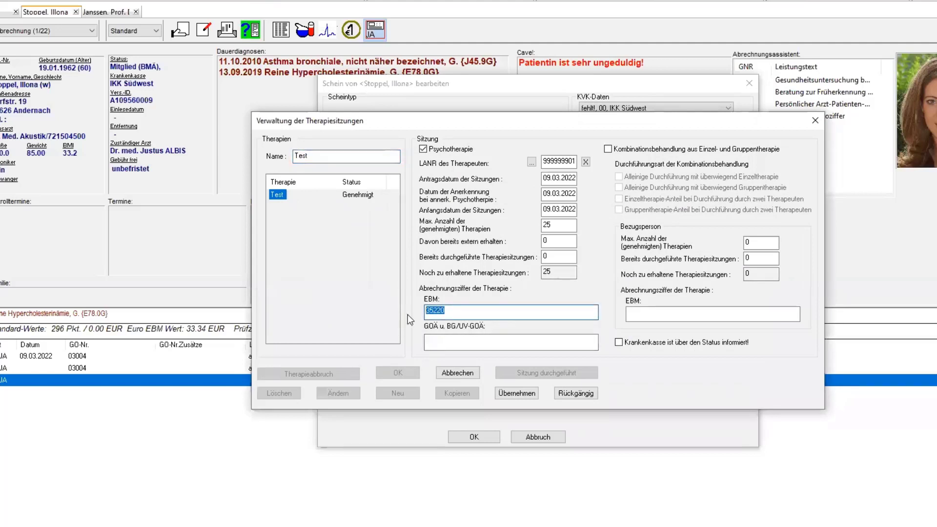
pyautogui.write('01100')
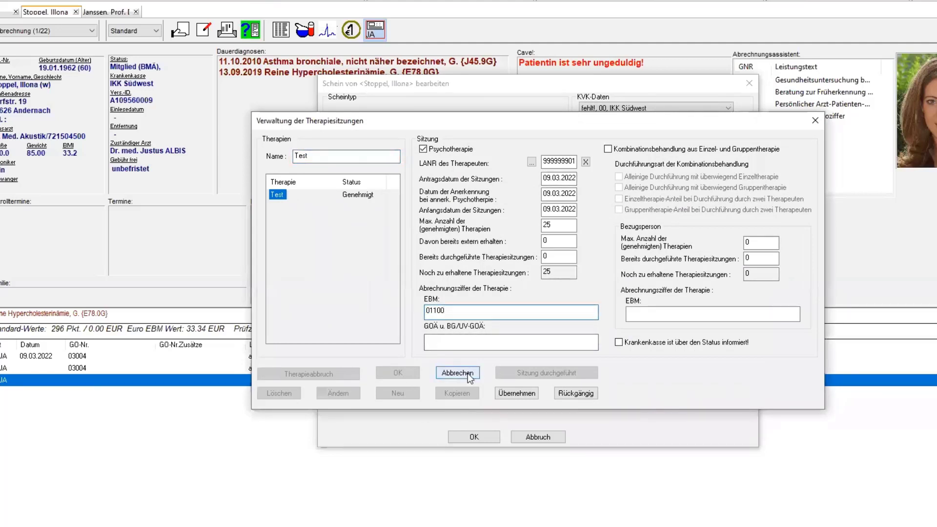
pyautogui.click(511, 393)
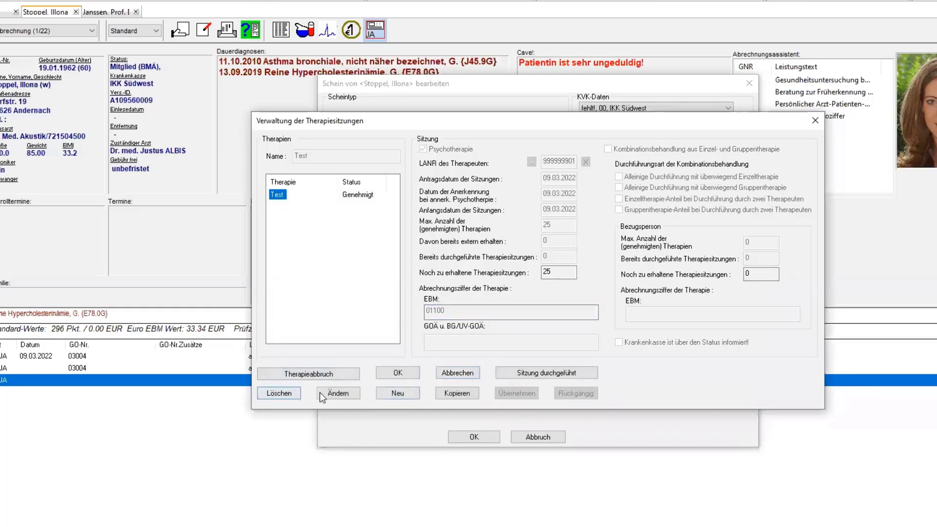
pyautogui.click(398, 373)
pyautogui.click(376, 340)
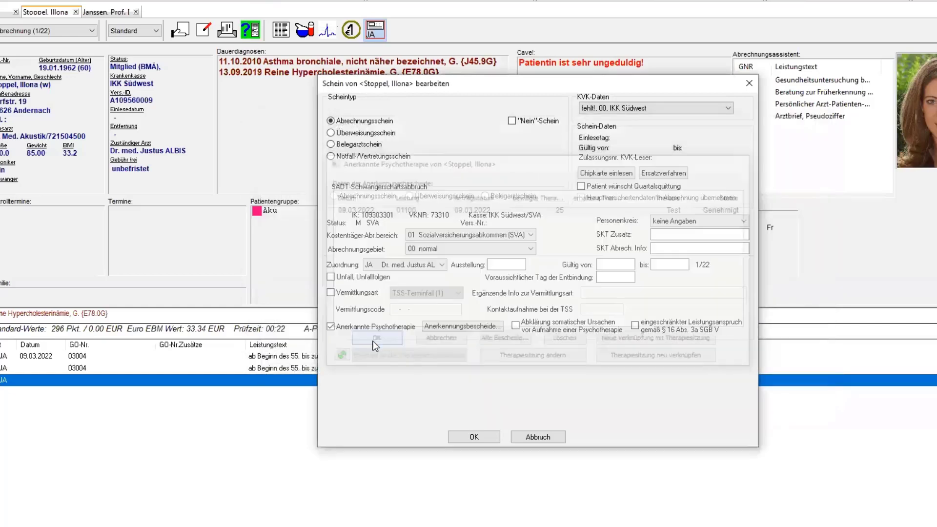
pyautogui.click(474, 438)
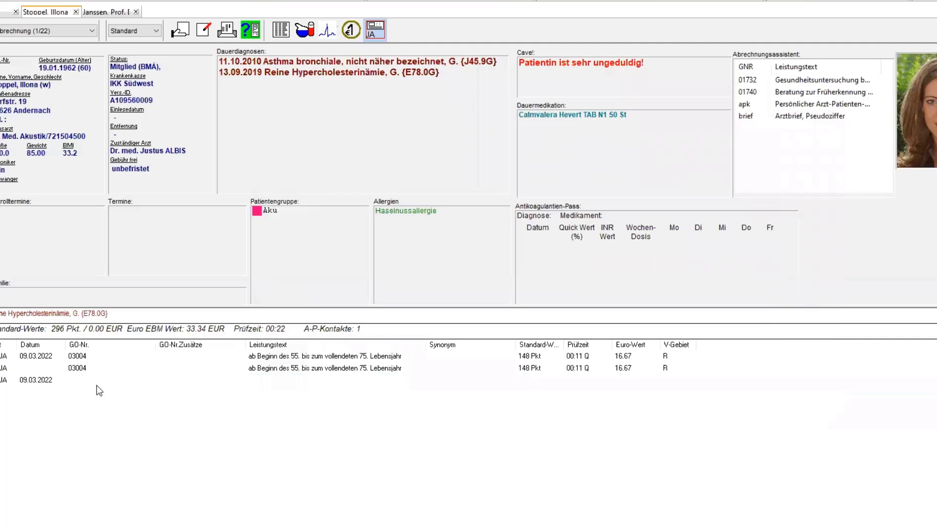
# Step: Bill GO-Nr. 01100 in the empty 09.03.2022 row and agree to carry out the linked Test therapy session
pyautogui.click(82, 377)
pyautogui.click(82, 377)
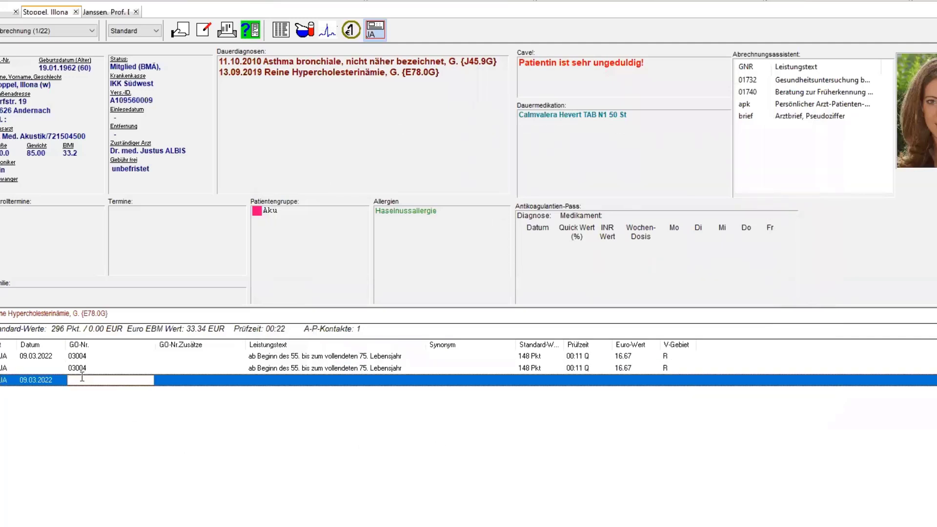
pyautogui.write('01100')
pyautogui.press('Return')
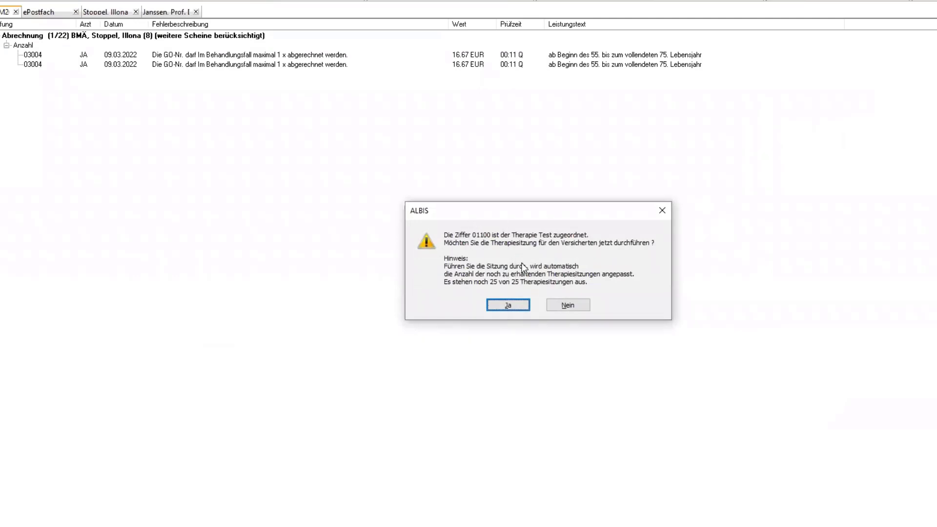
pyautogui.click(513, 306)
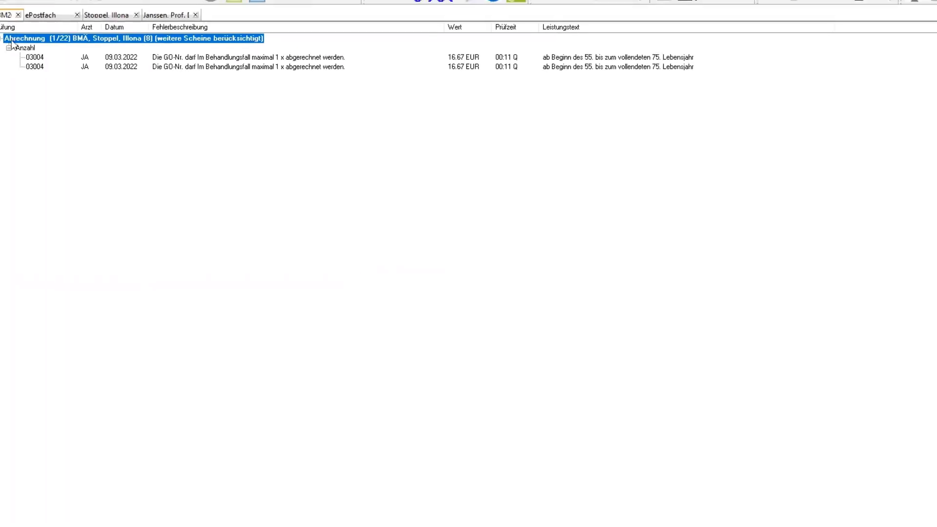
pyautogui.press('Return')
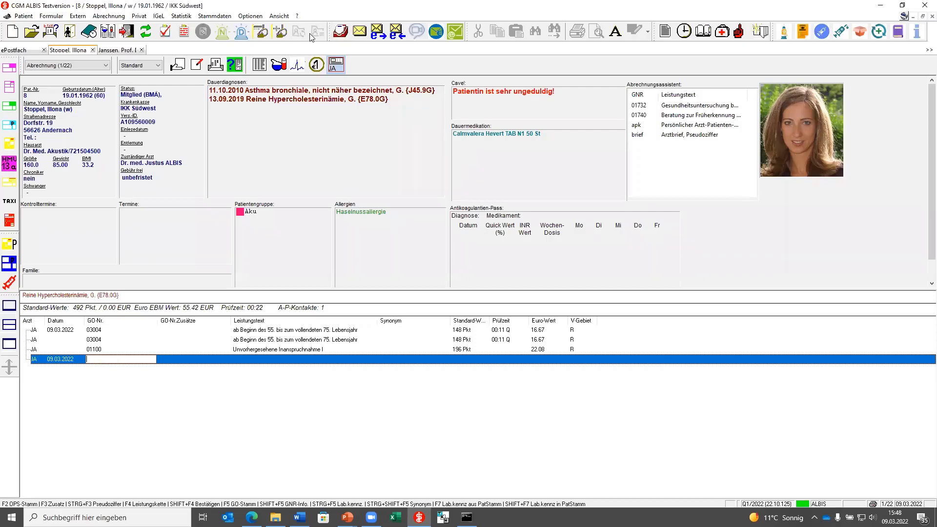
# Step: Enable ePA verwenden in the ePA configuration of the Nachrichten / Kommunikation options and save the settings
pyautogui.click(250, 16)
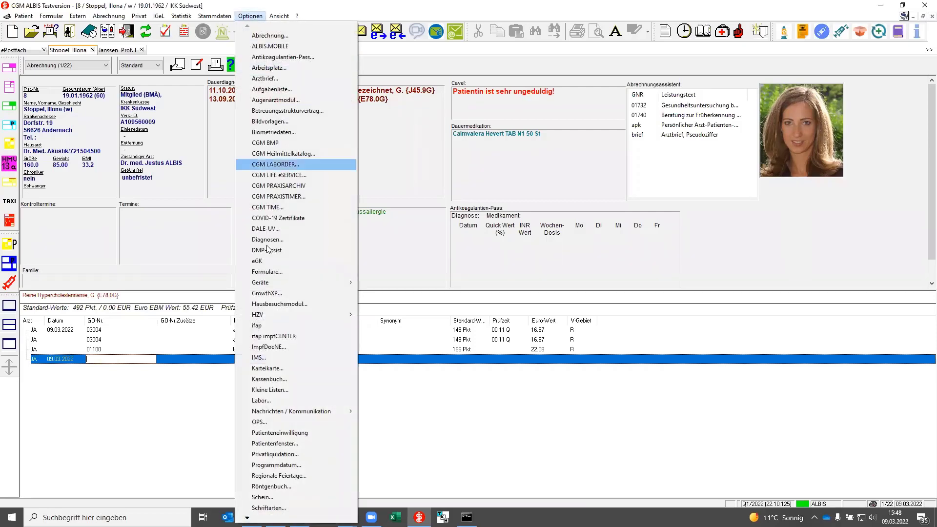
pyautogui.scroll(-3, 293, 487)
pyautogui.moveTo(312, 328)
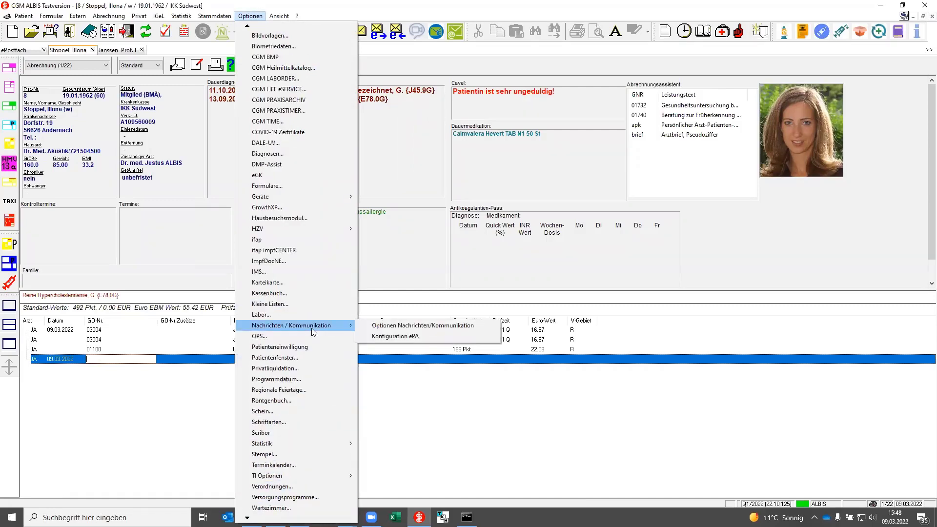
pyautogui.click(394, 337)
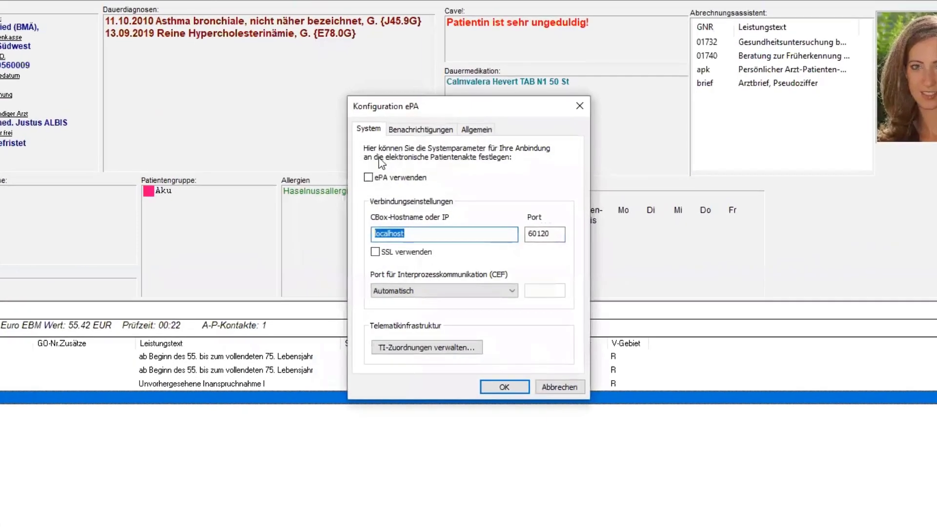
pyautogui.click(374, 178)
pyautogui.click(505, 390)
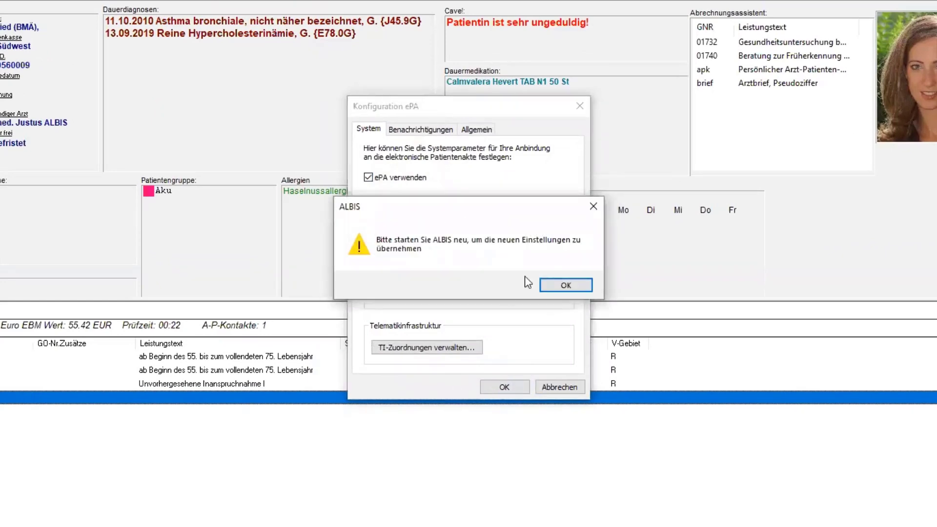
pyautogui.click(563, 287)
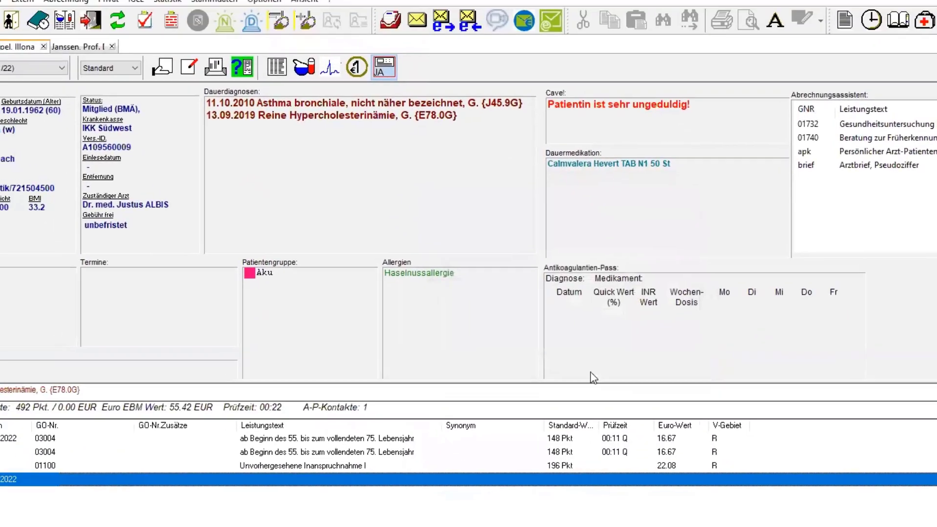